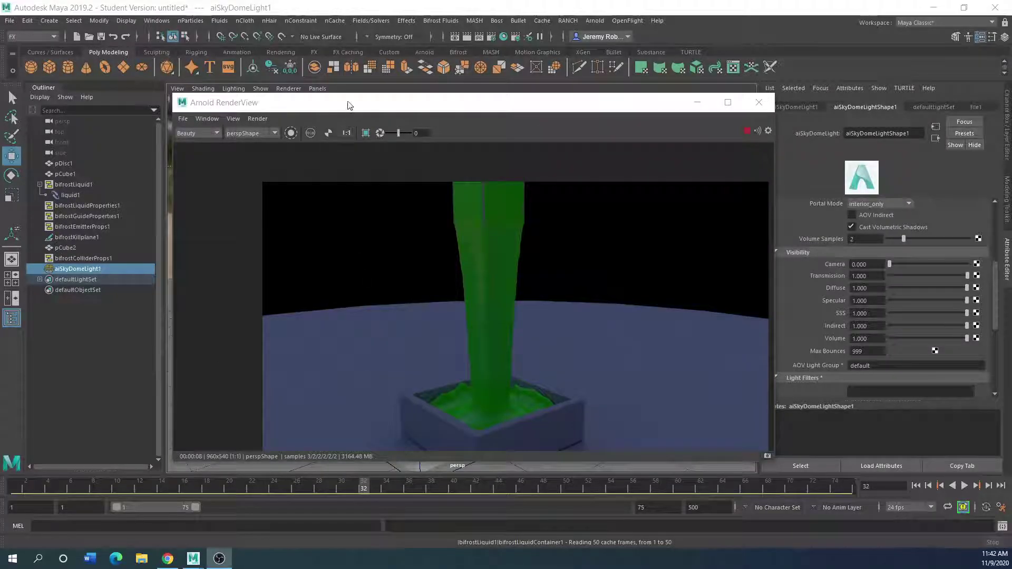
Step: Shift the Arnold RenderView window around, then close it to reveal the persp viewport
left_click_drag(347, 105, 276, 98)
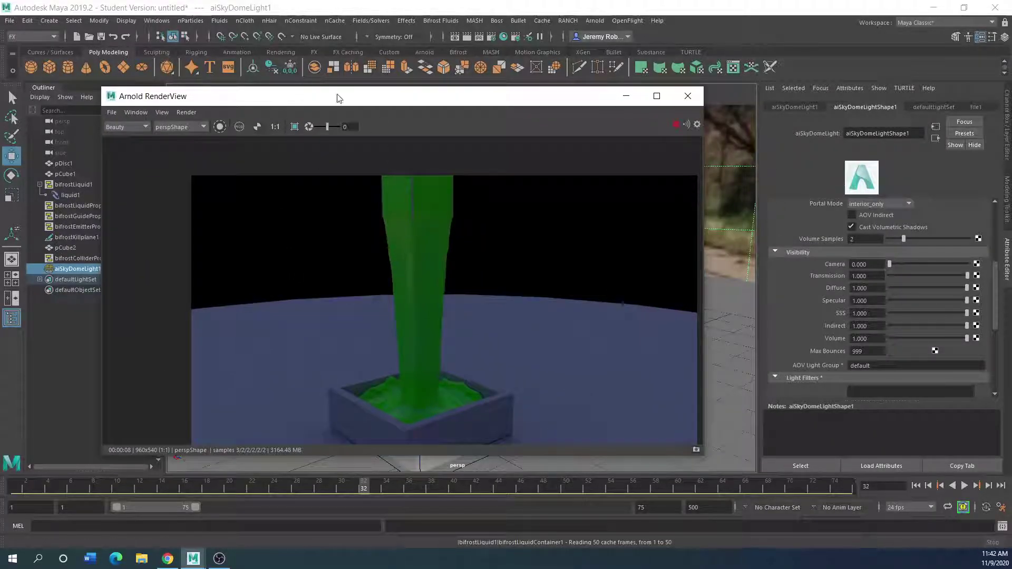
left_click_drag(337, 99, 345, 127)
left_click_drag(226, 131, 233, 124)
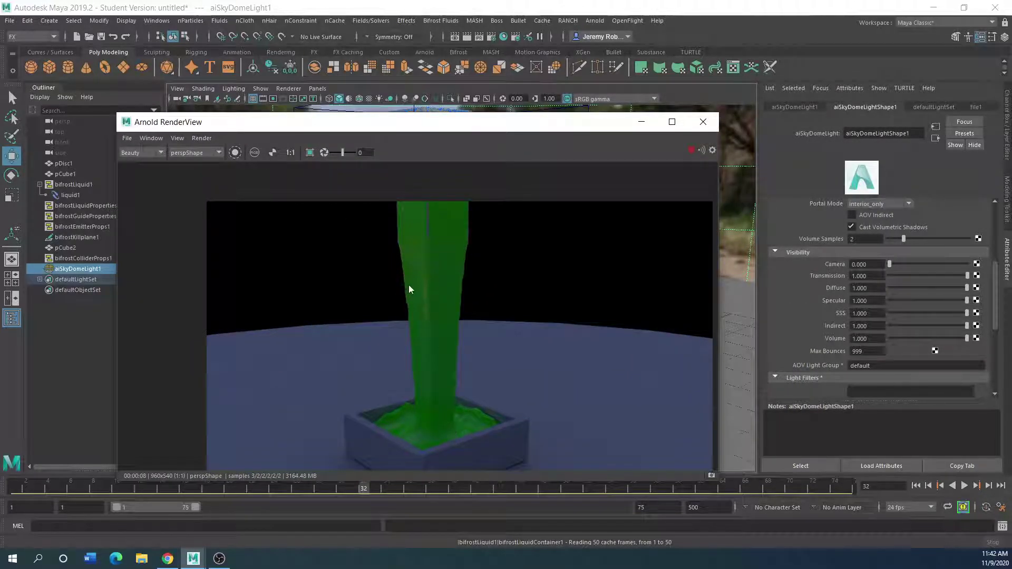
left_click_drag(331, 124, 305, 183)
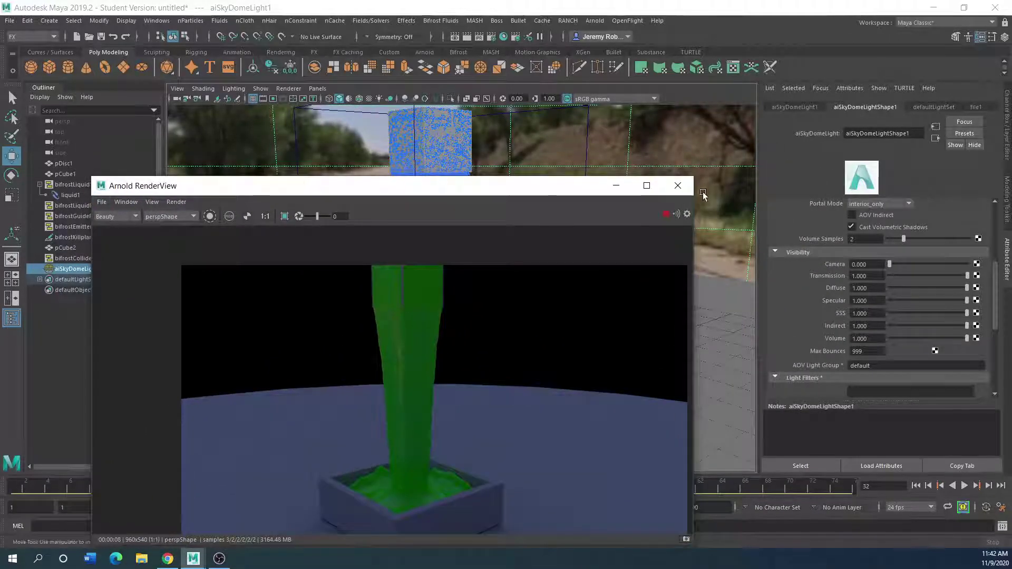
left_click(678, 186)
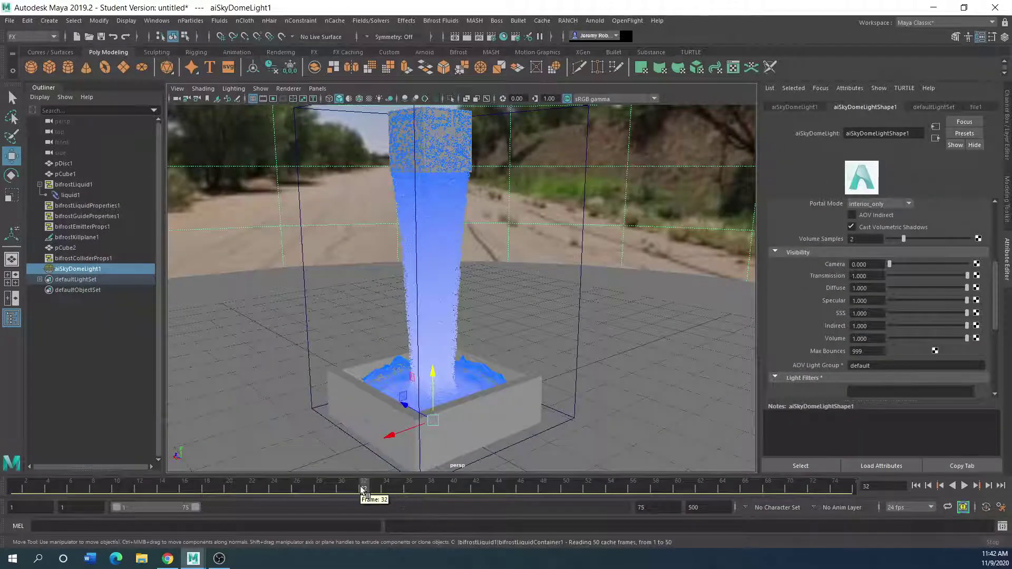
mouse_move(362, 489)
left_mouse_down()
mouse_move(62, 489)
mouse_move(428, 487)
mouse_move(90, 479)
mouse_move(49, 487)
mouse_move(408, 493)
mouse_move(36, 491)
mouse_move(356, 489)
left_mouse_up()
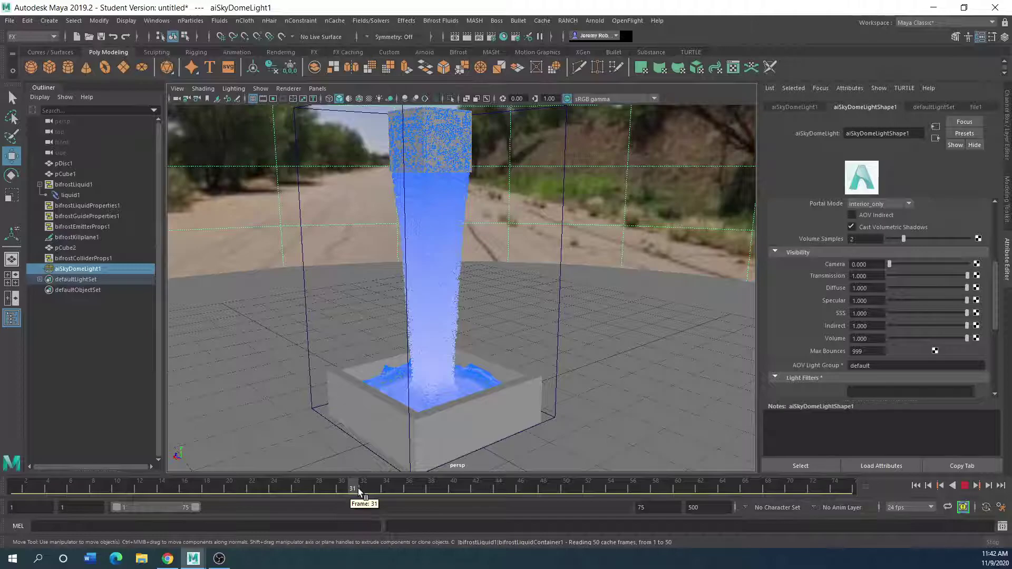
left_click_drag(358, 488, 161, 468)
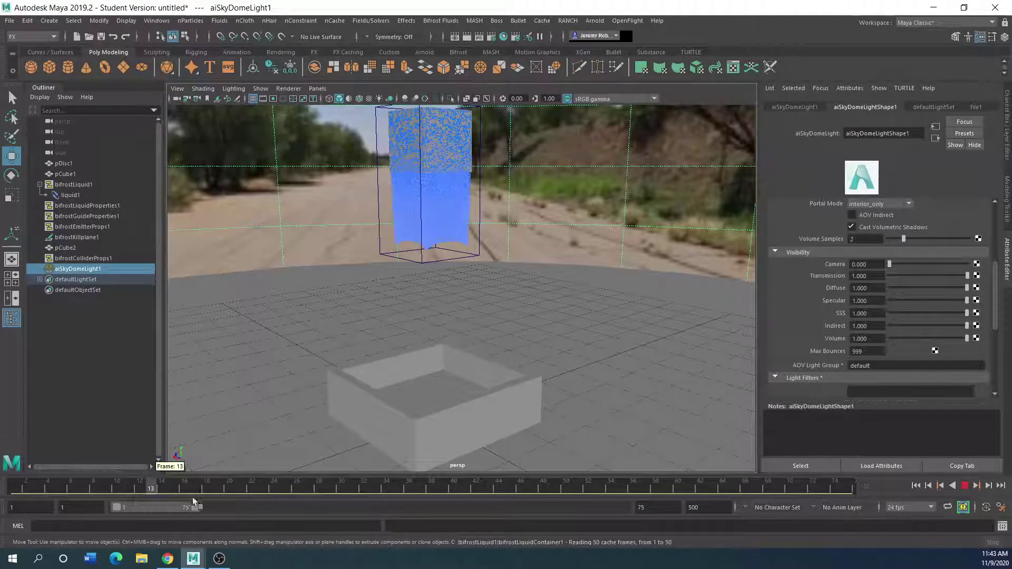
left_click(361, 486)
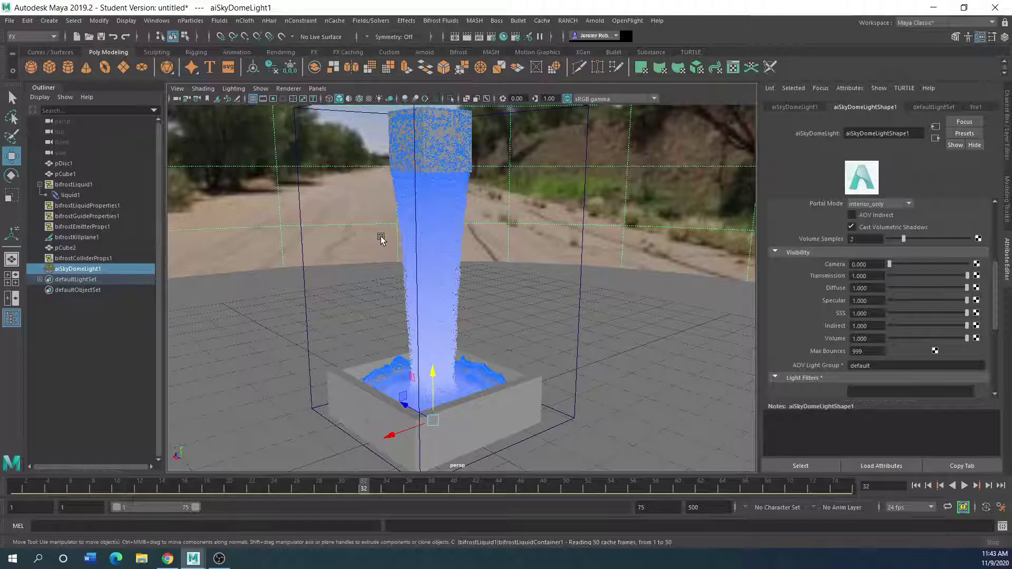
mouse_move(364, 483)
left_mouse_down()
mouse_move(85, 492)
mouse_move(363, 489)
left_mouse_up()
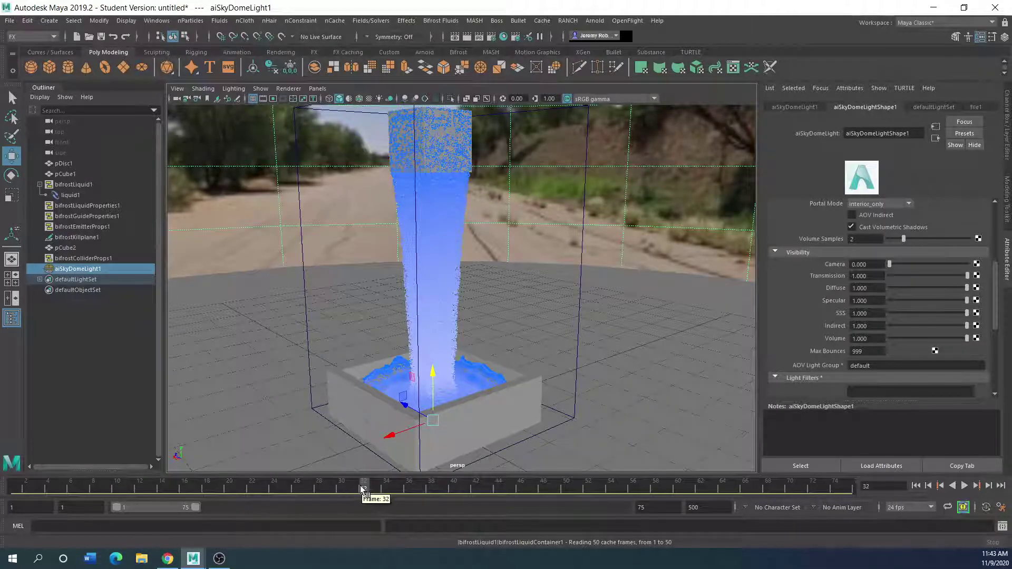
left_click_drag(363, 489, 353, 486)
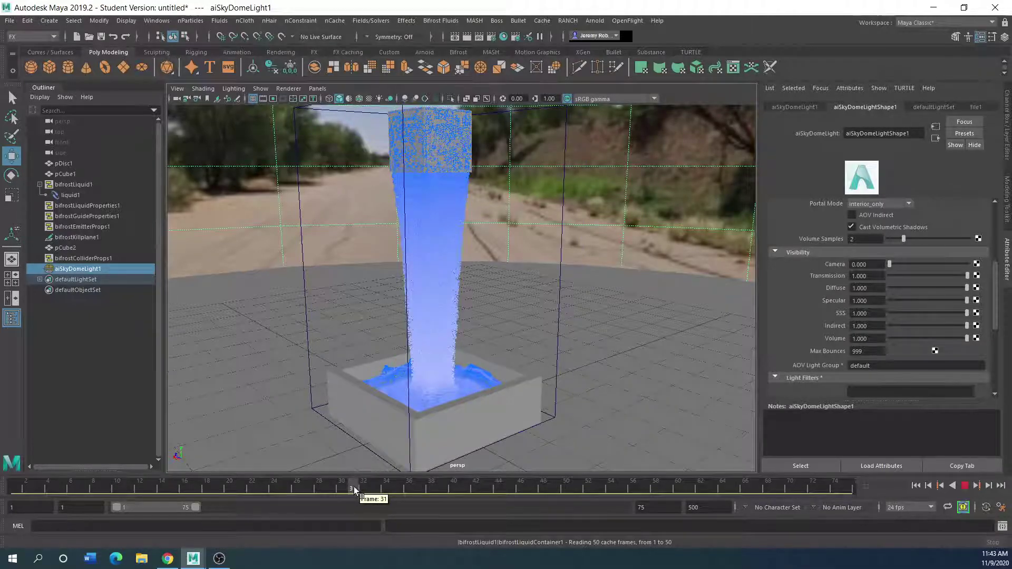
left_click(444, 23)
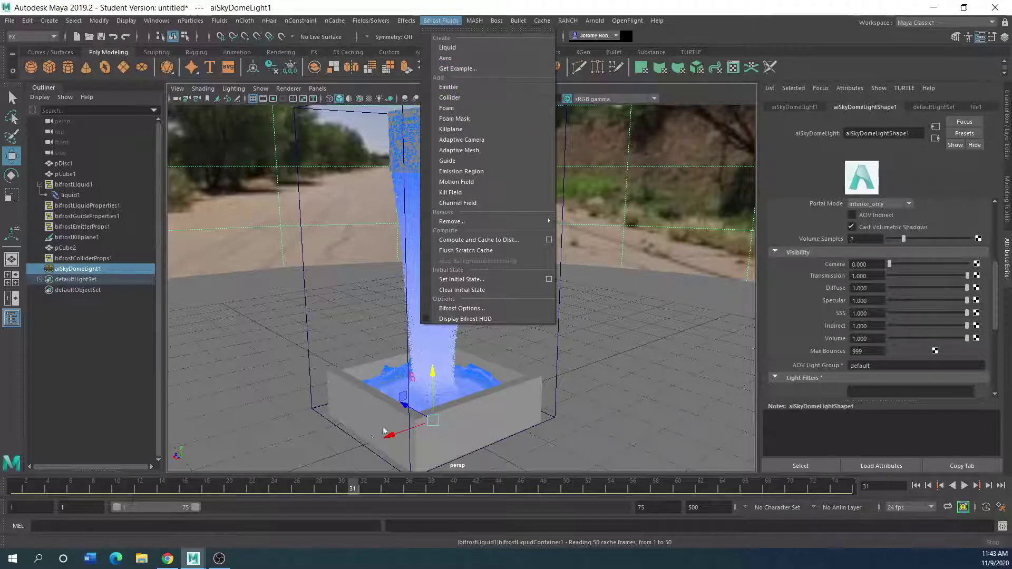
mouse_move(363, 485)
left_mouse_down()
mouse_move(206, 490)
mouse_move(299, 496)
mouse_move(372, 485)
left_mouse_up()
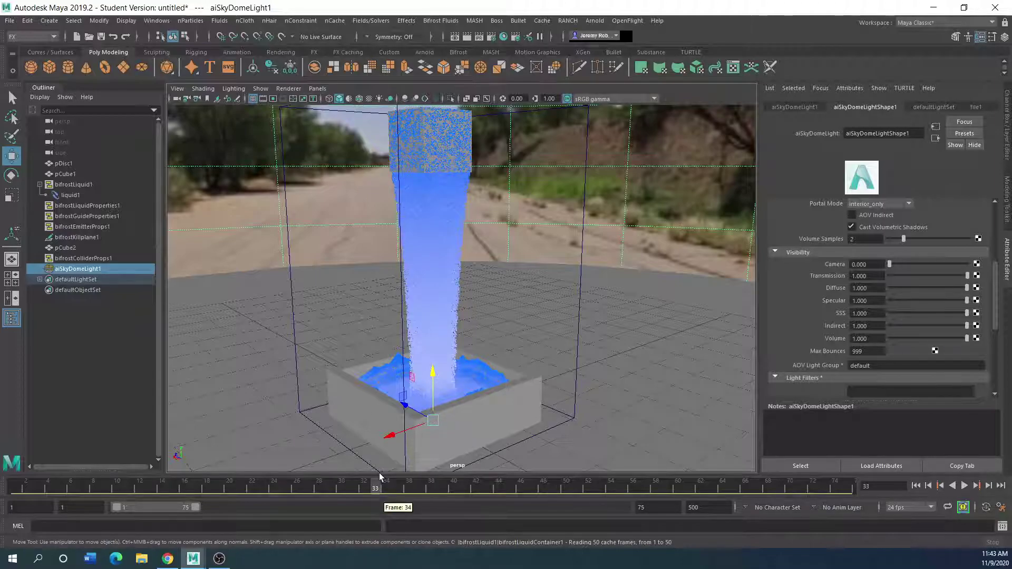
Step: Scrub to an early frame, review the liquid and emitter property nodes, then start a new scene
left_click_drag(384, 485, 398, 516)
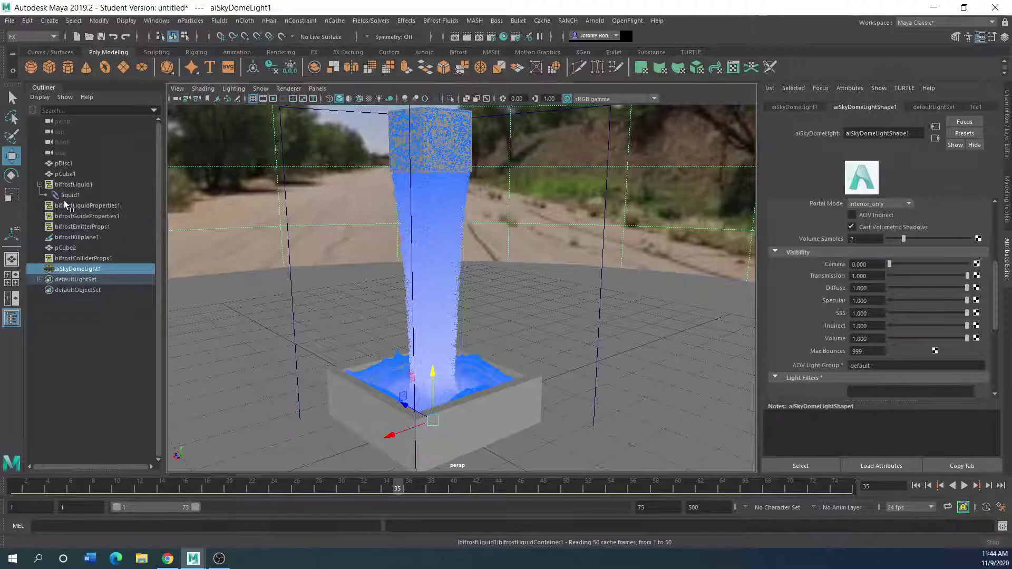
left_click(65, 206)
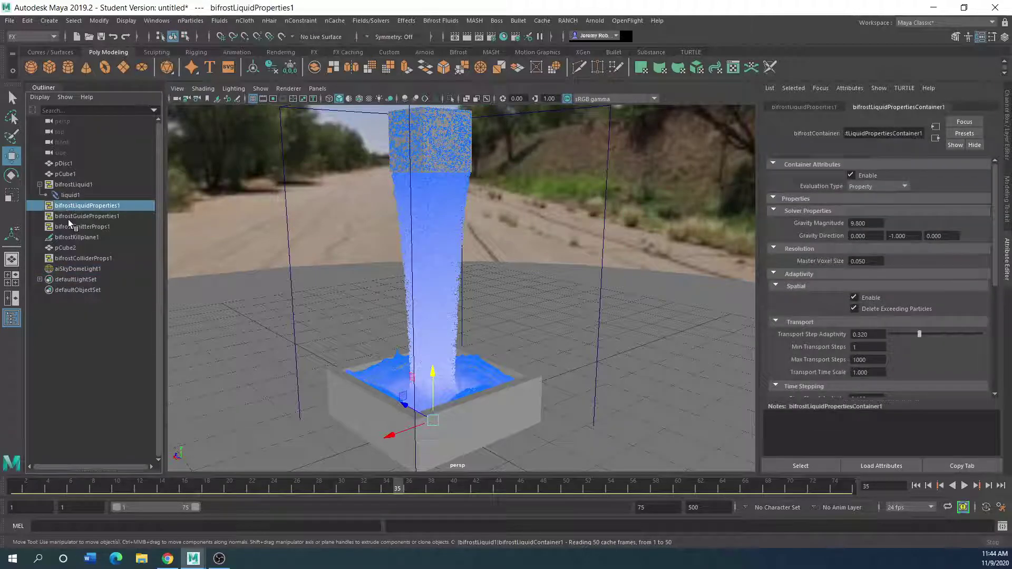
left_click(68, 219)
left_click(68, 225)
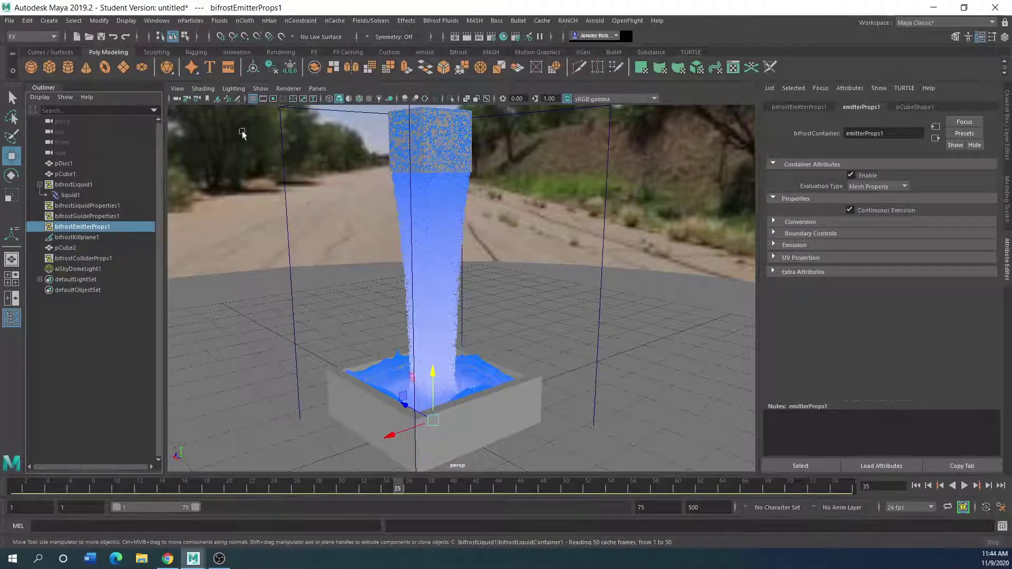
left_click(9, 22)
left_click(34, 39)
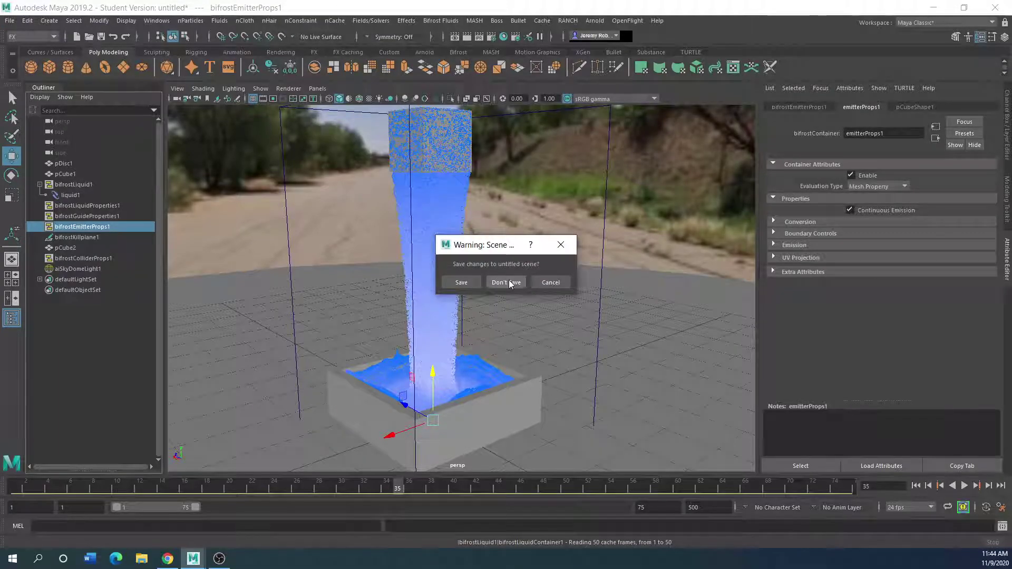
Step: Discard the old scene's changes and confirm the Bifrost plug-ins are loaded in the Plug-in Manager
left_click(509, 283)
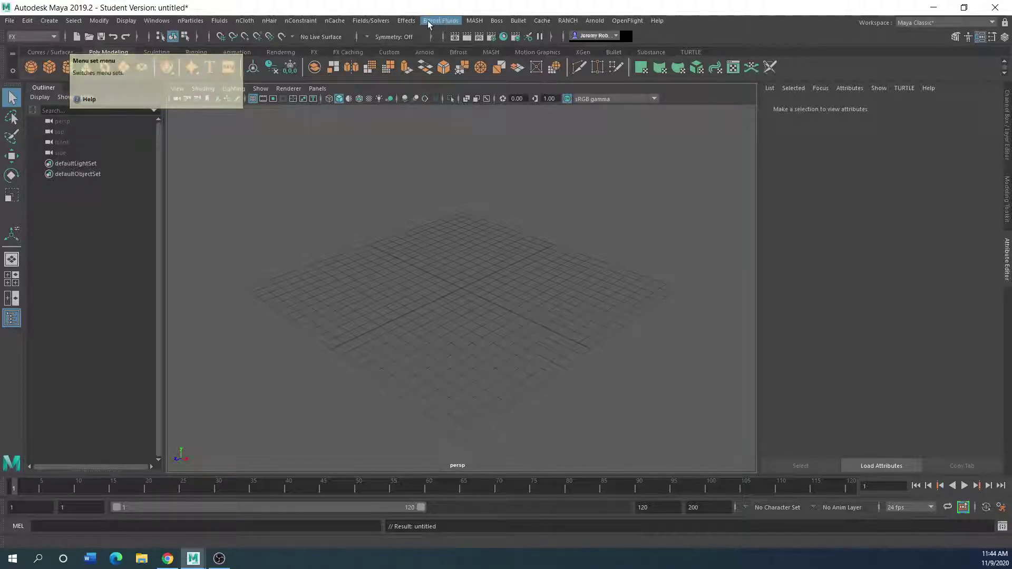
left_click(156, 22)
mouse_move(190, 121)
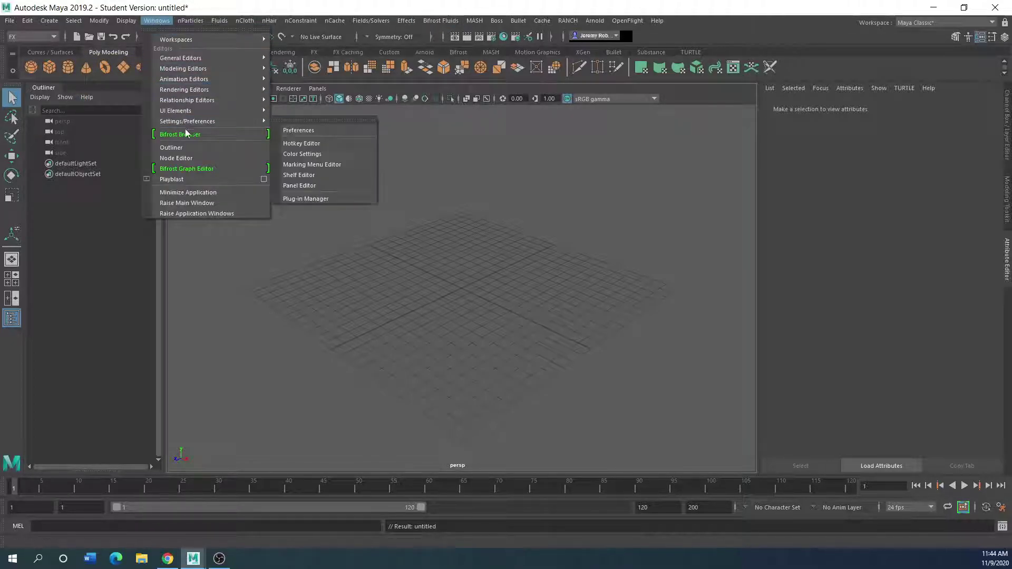
left_click(301, 198)
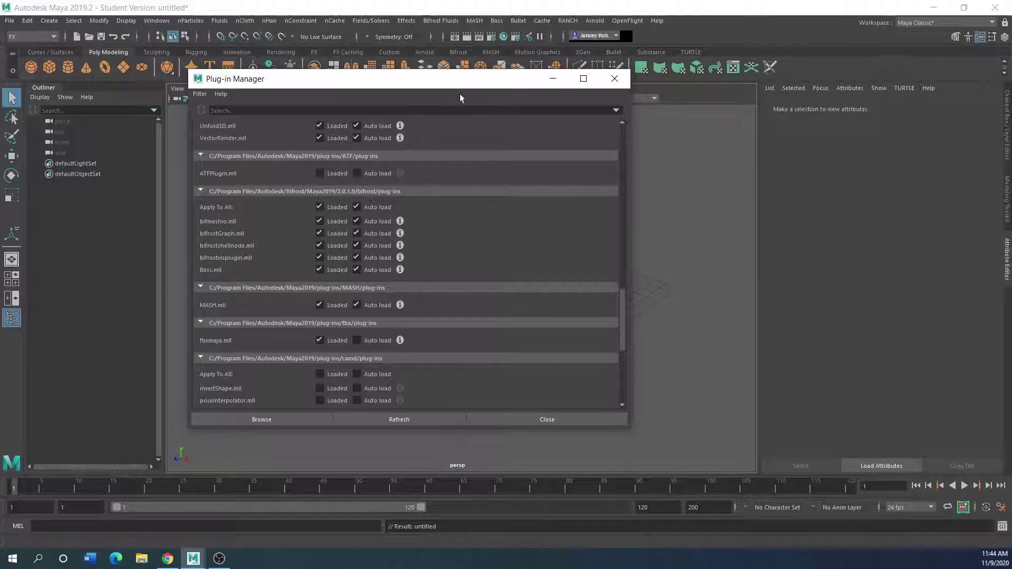
left_click(615, 78)
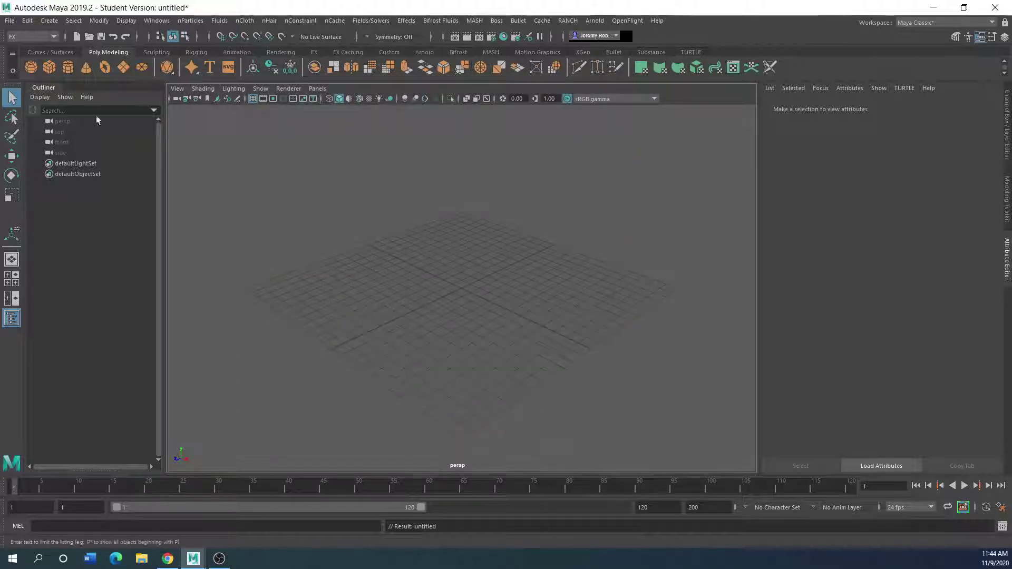
Step: Create a polygon disc and scale it up about 17 times as the ground
left_click(141, 67)
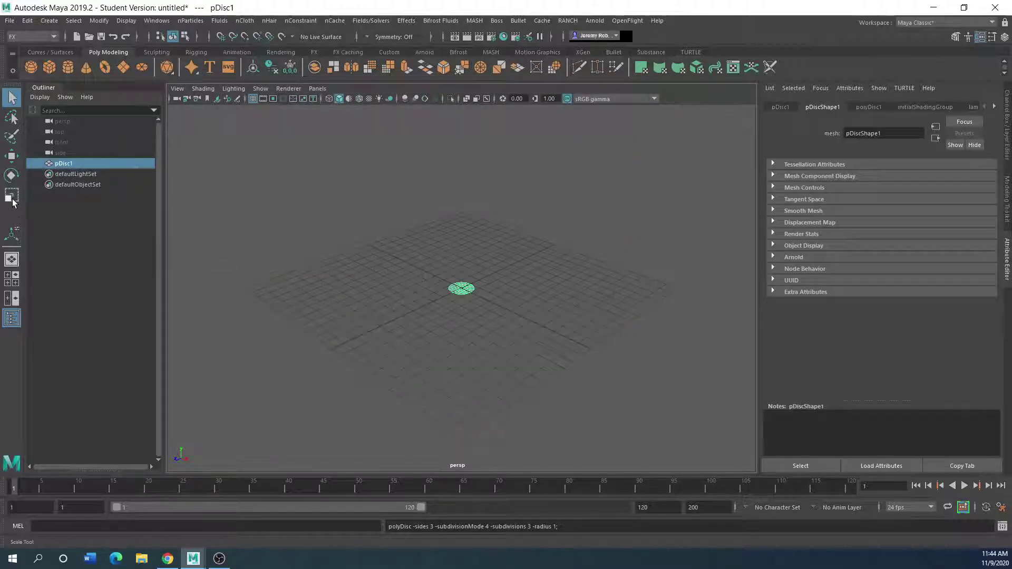
left_click(11, 195)
left_click_drag(461, 289, 611, 272)
left_click_drag(309, 350, 351, 348, "alt")
right_click_drag(352, 348, 388, 328, "alt")
Step: Create a polygon cube and raise it about 3.8 units above the disc
left_click(49, 69)
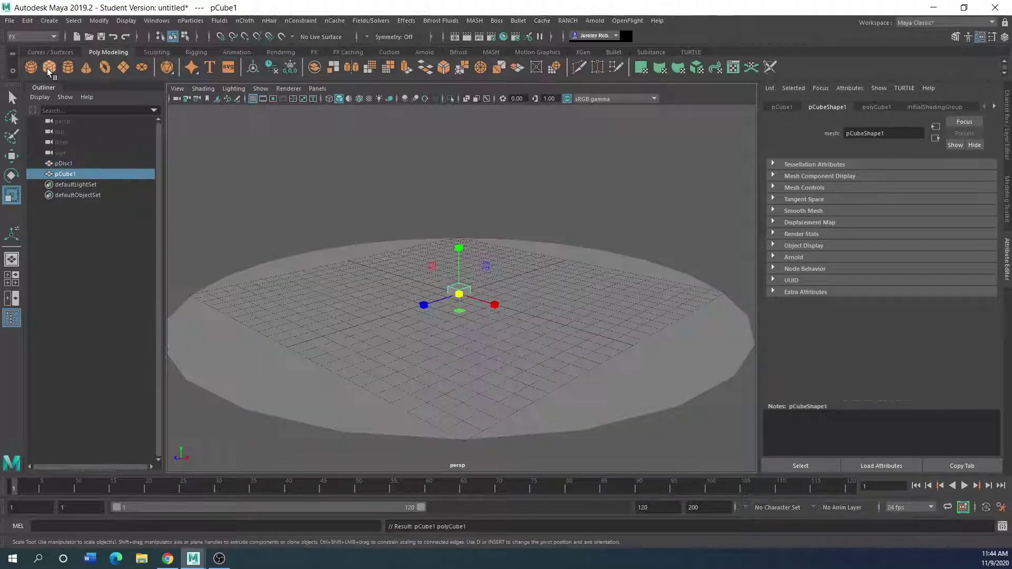
left_click(12, 155)
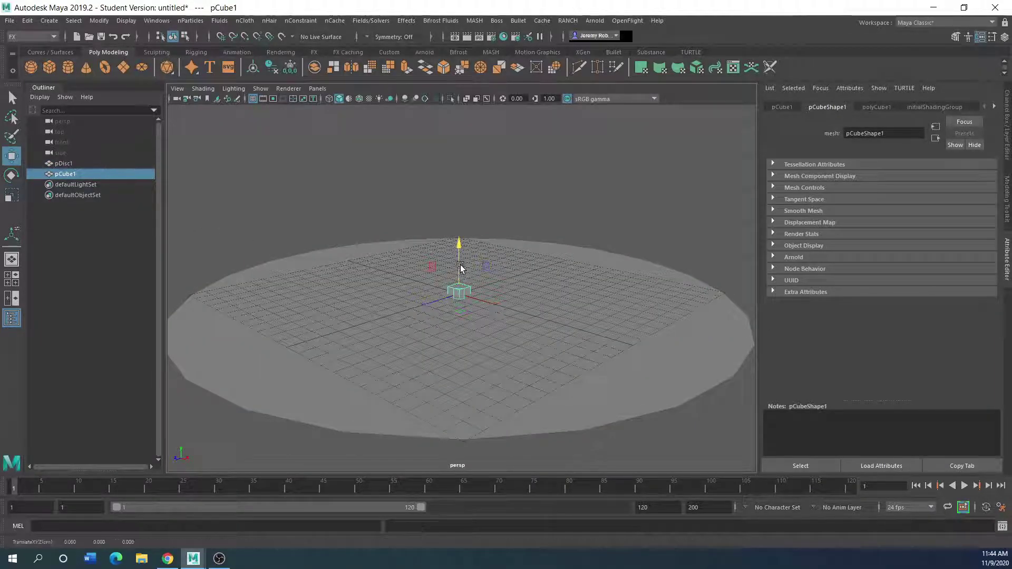
left_click_drag(460, 268, 459, 208)
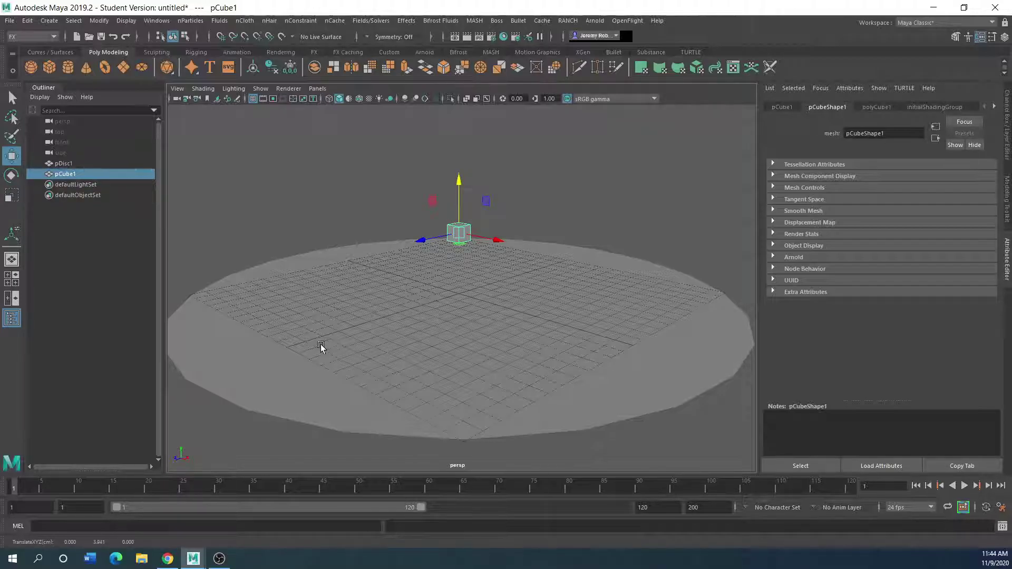
scroll(459, 237, "up", 3)
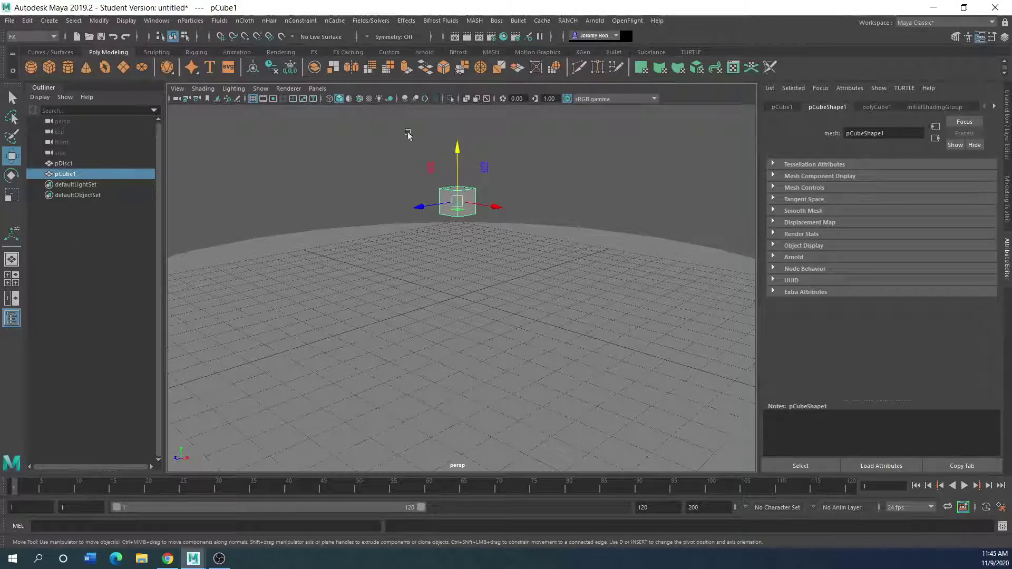
Step: Turn the cube into a Bifrost liquid emitter and check the timeline playback options
left_click(436, 21)
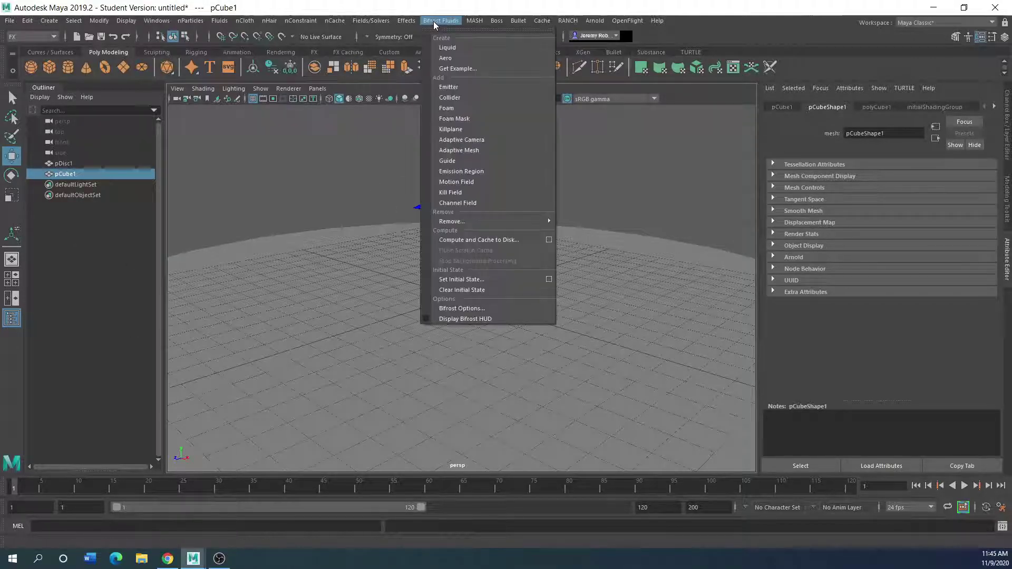
left_click(457, 47)
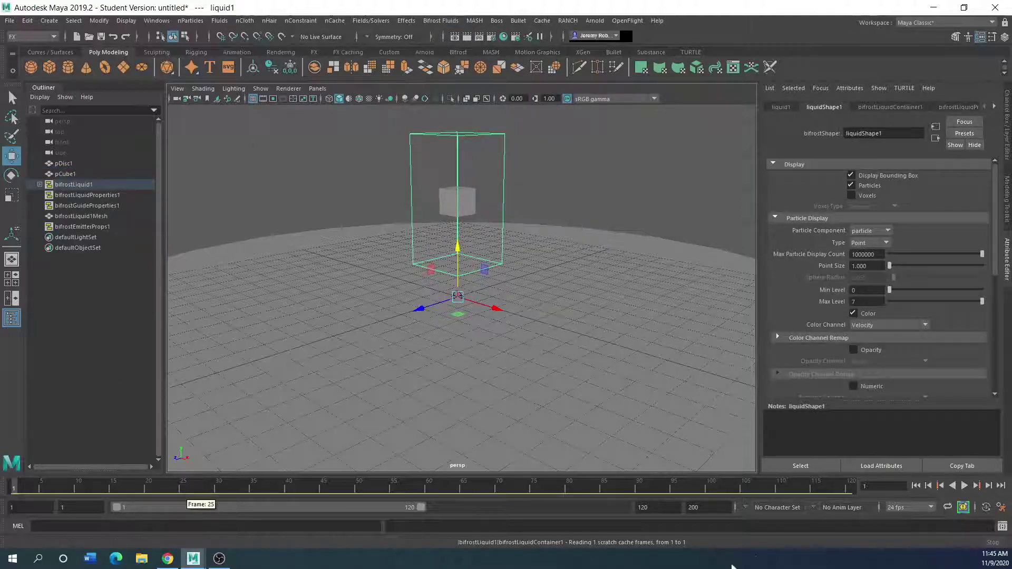
left_click(658, 509)
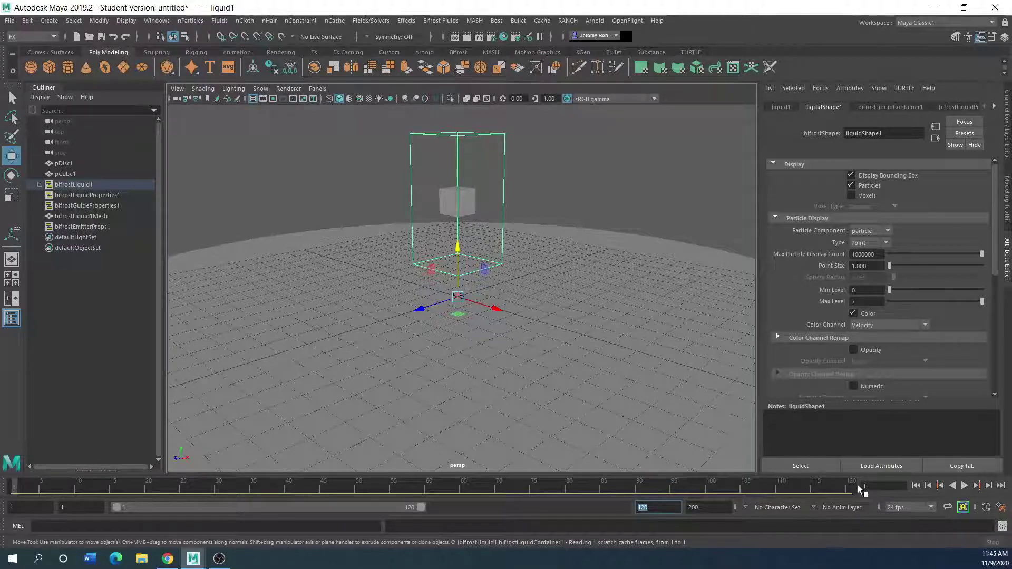
right_click(478, 488)
mouse_move(507, 411)
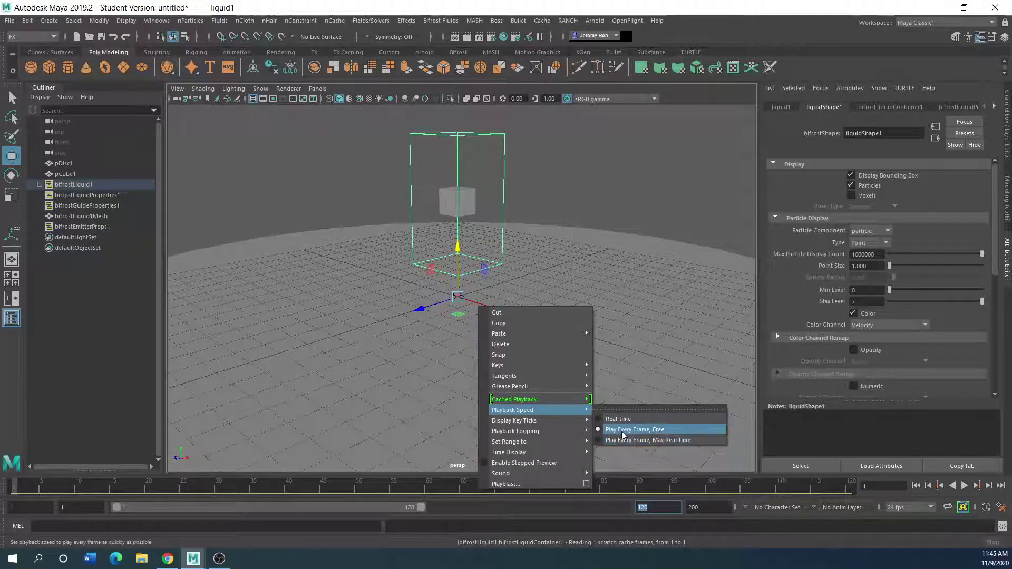
right_click(403, 486)
right_click(402, 486)
mouse_move(435, 407)
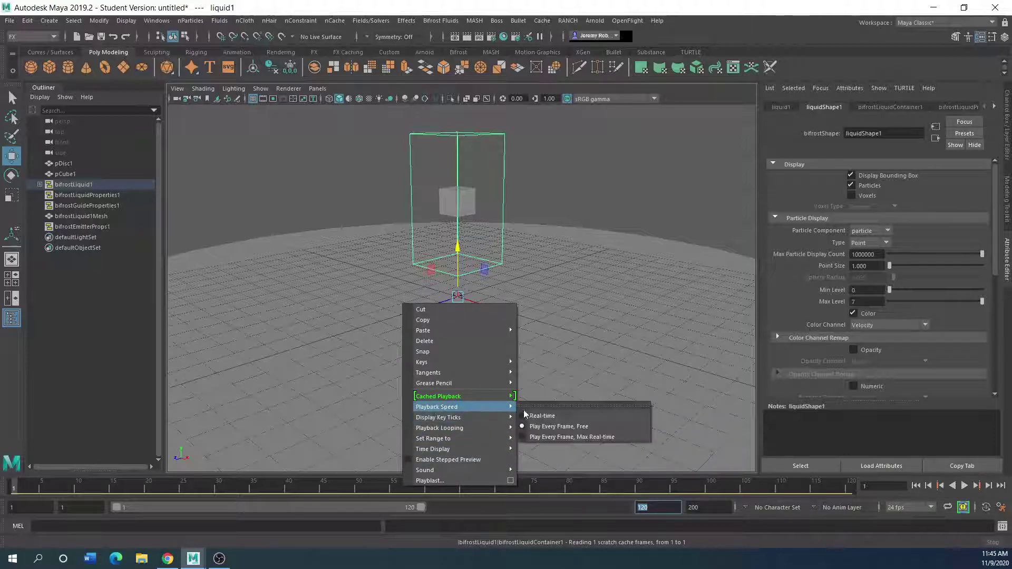
left_click(271, 488)
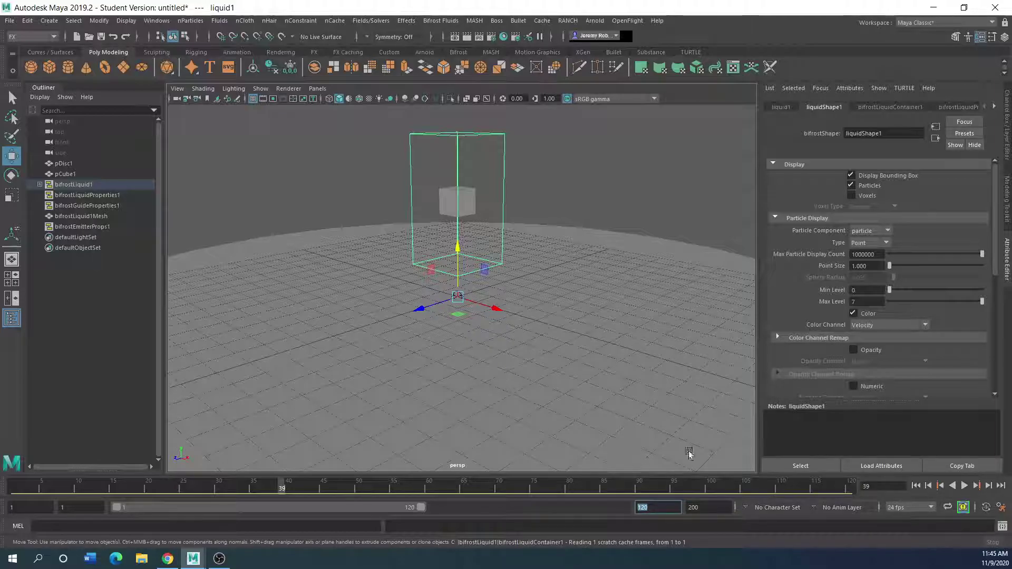
Step: Play the liquid simulation from the start, stop it, and rewind to frame 1
left_click(940, 486)
left_click(965, 485)
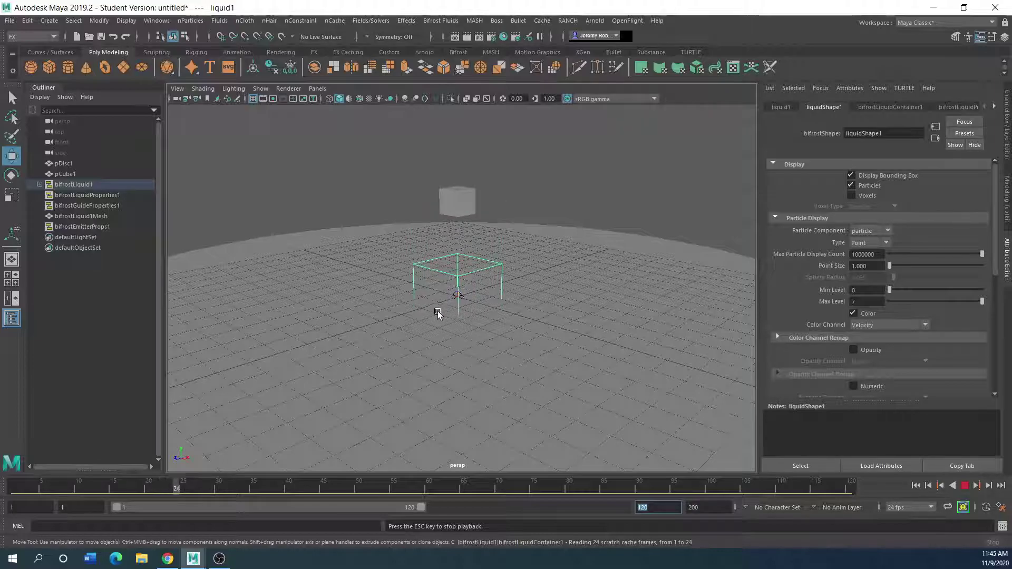
left_click(964, 485)
left_click(916, 485)
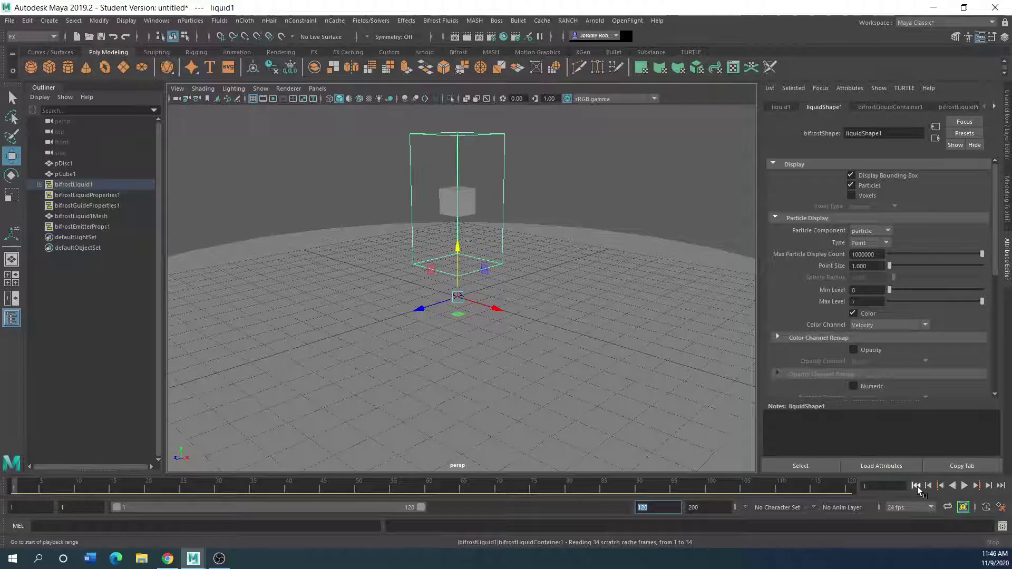
Step: Select liquid1 and open the liquid properties container settings, collapsing Spatial adaptivity
left_click(39, 184)
left_click(67, 184)
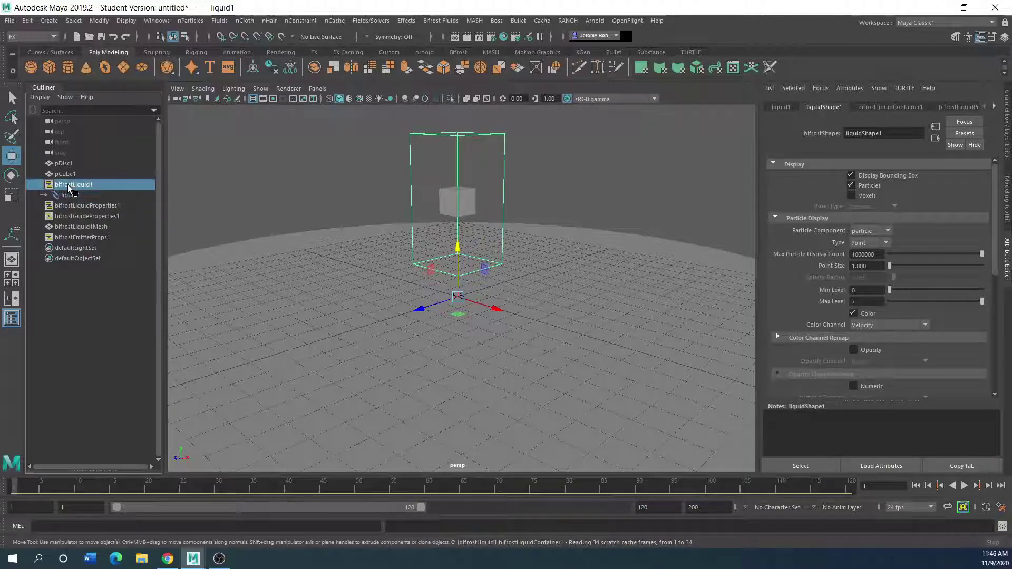
left_click(71, 195)
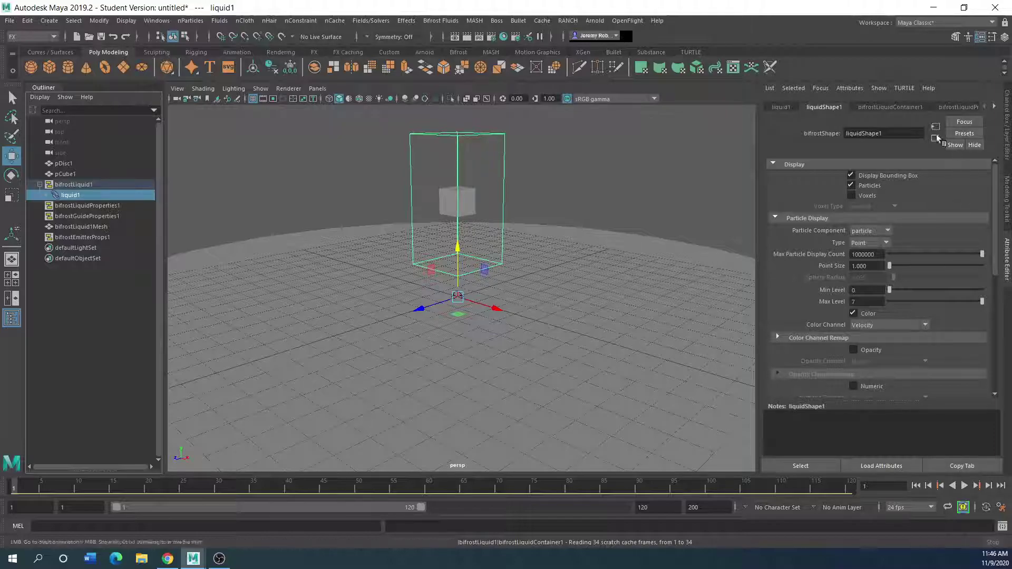
left_click(993, 108)
left_click(920, 107)
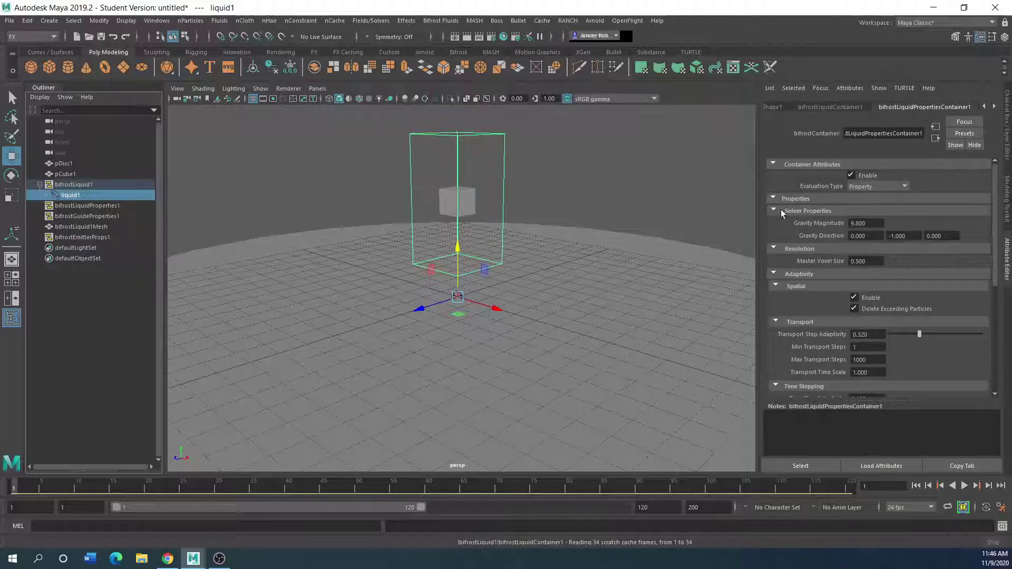
left_click(774, 286)
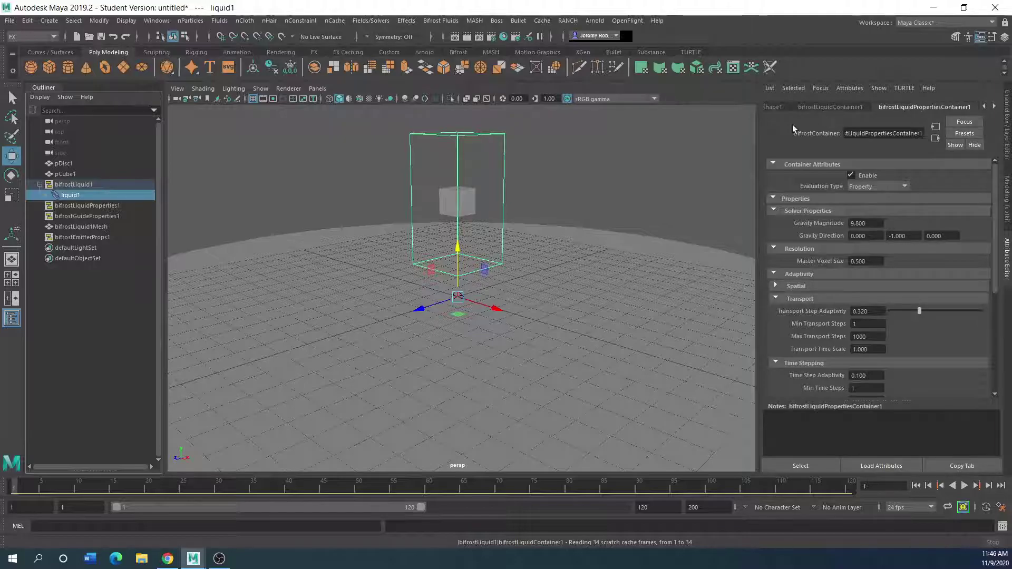
Step: Set the Master Voxel Size to 0.05 and rewind the simulation to frame 1
left_click(79, 185)
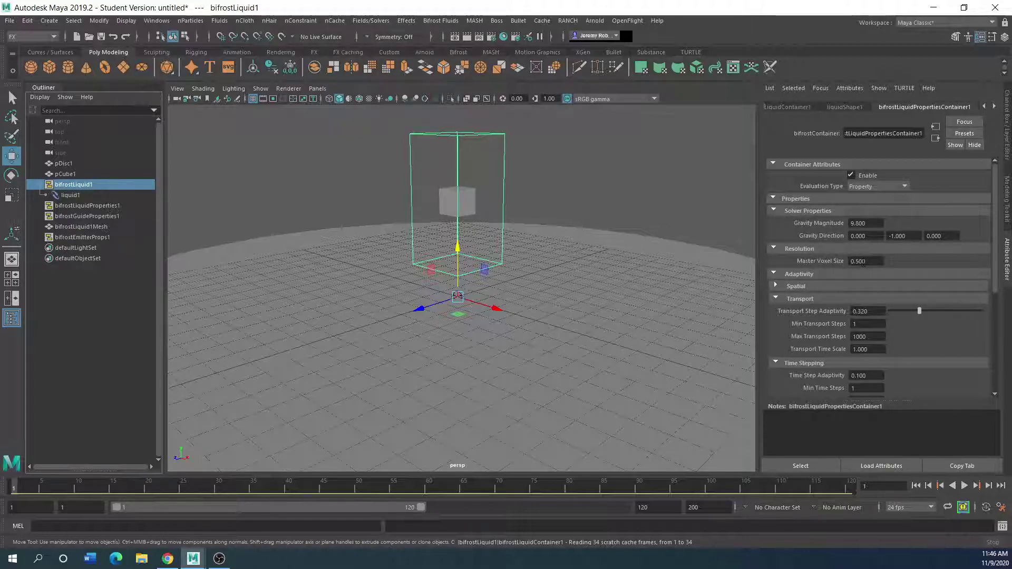
scroll(496, 224, "up", 3)
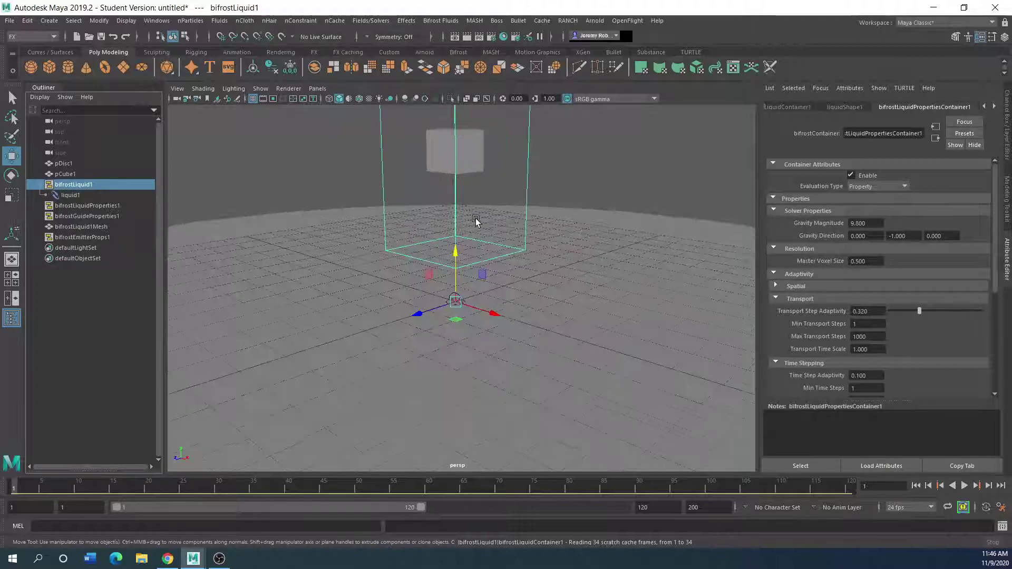
middle_click_drag(476, 221, 476, 291, "alt")
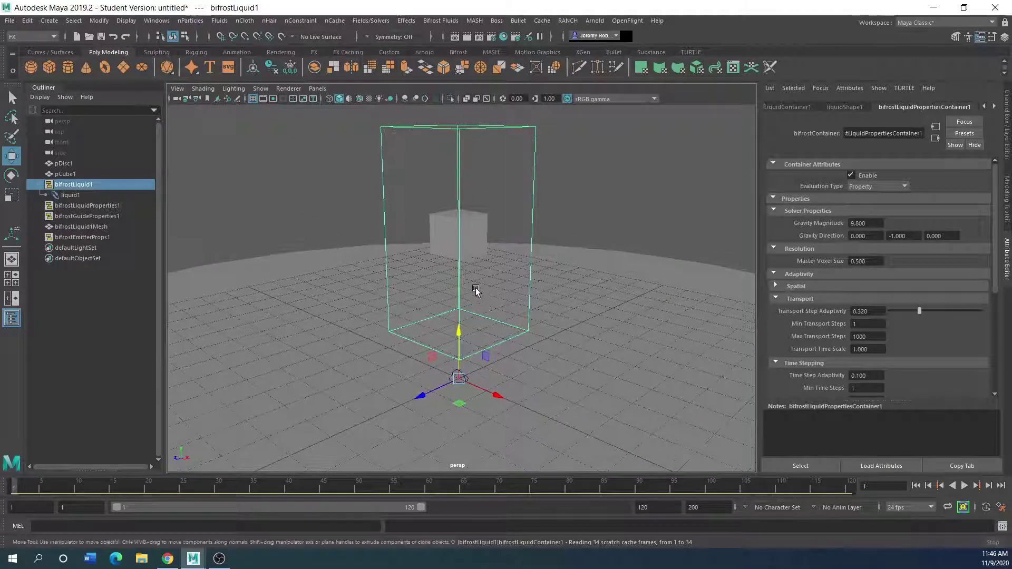
scroll(476, 291, "up", 2)
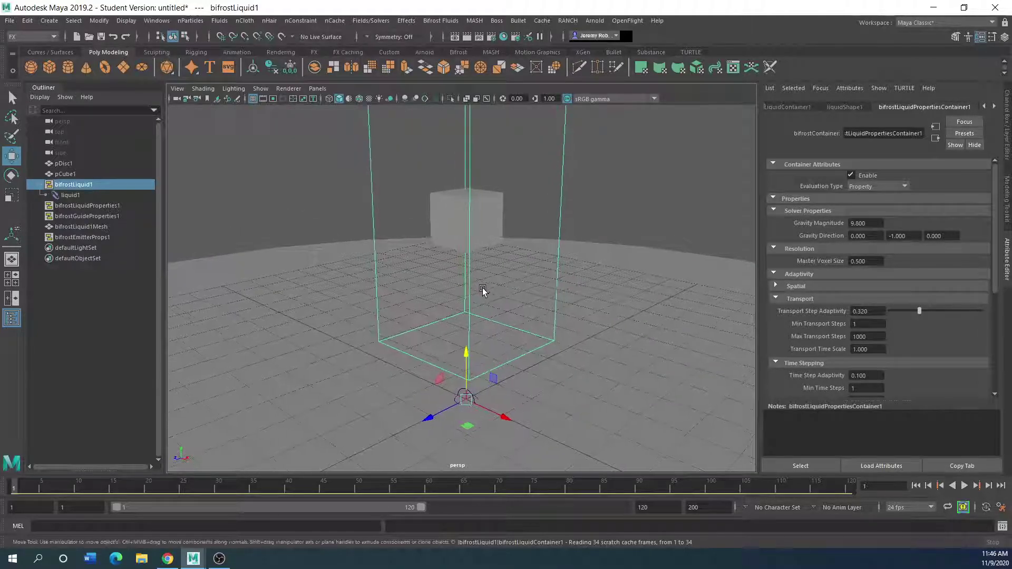
left_click_drag(481, 290, 557, 255, "alt")
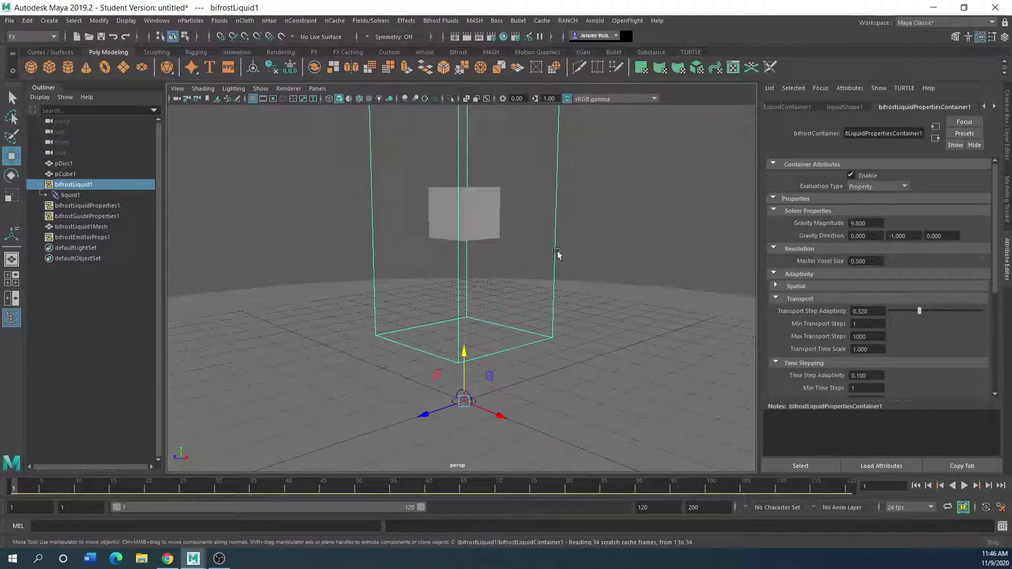
left_click(875, 262)
type(".05")
key("Return")
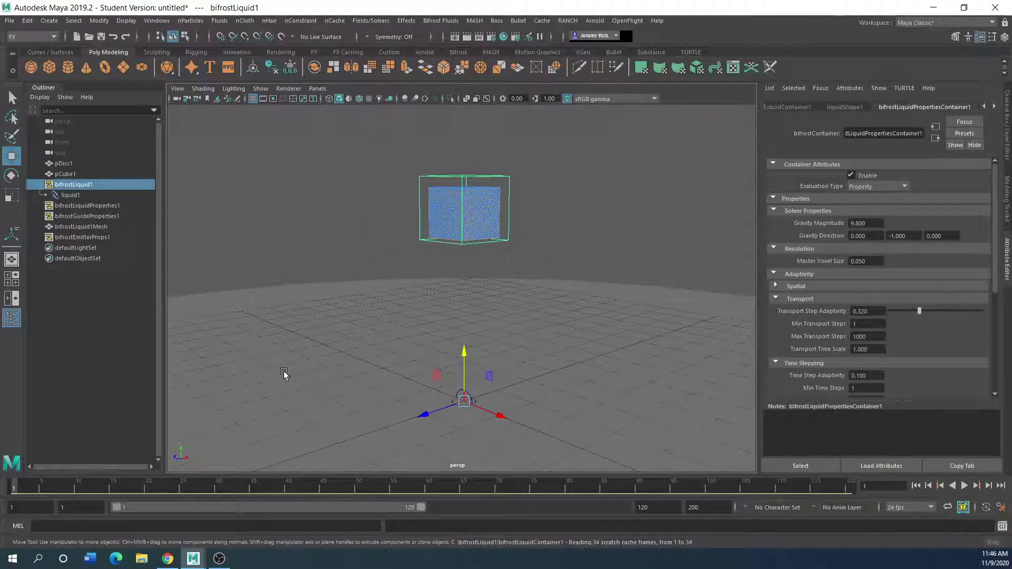
left_click(915, 486)
Step: Enable Continuous Emission on bifrostEmitterProps1, preview the stream to frame 38, then rewind to frame 1
left_click(63, 236)
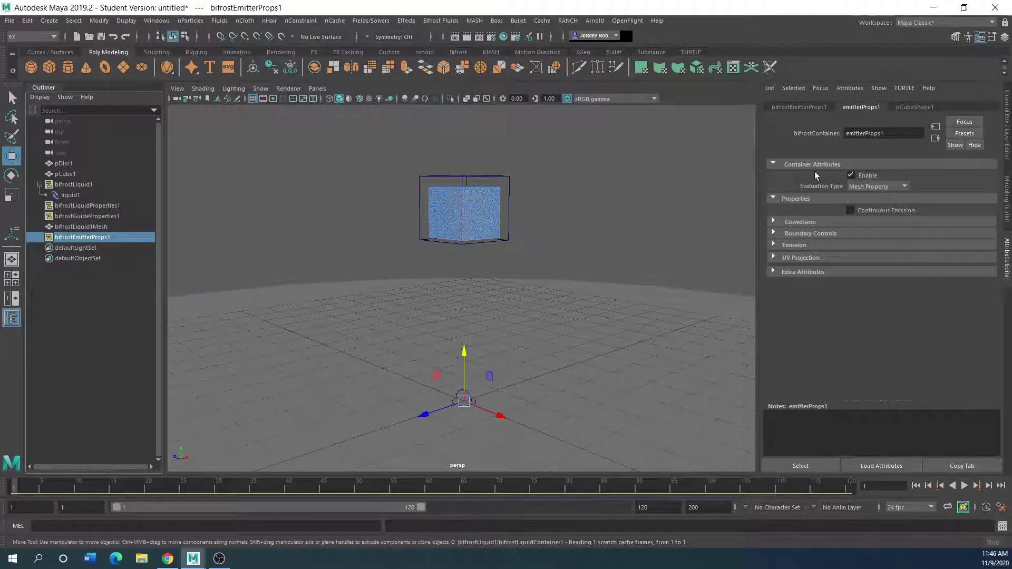
left_click(851, 210)
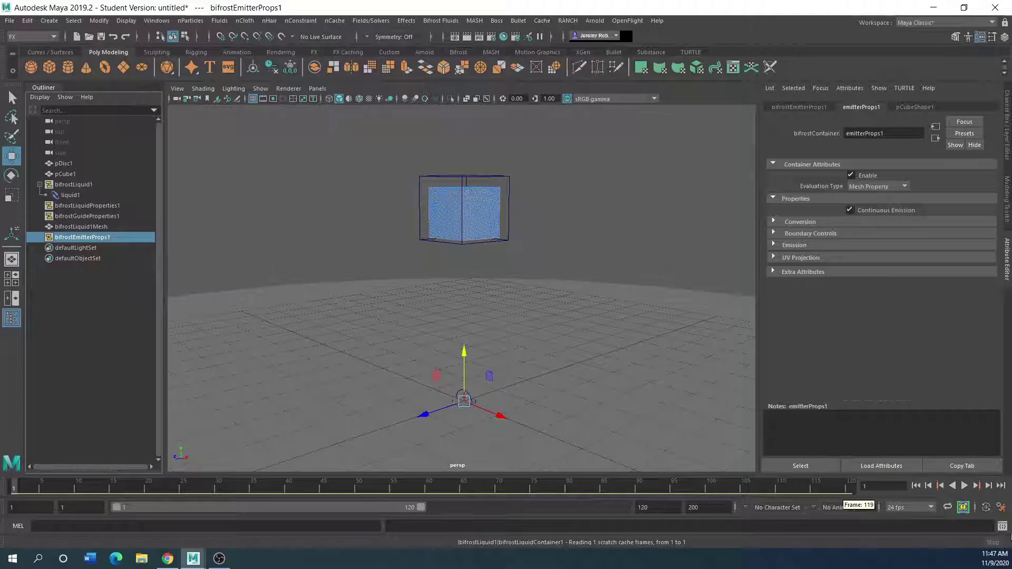
left_click(964, 485)
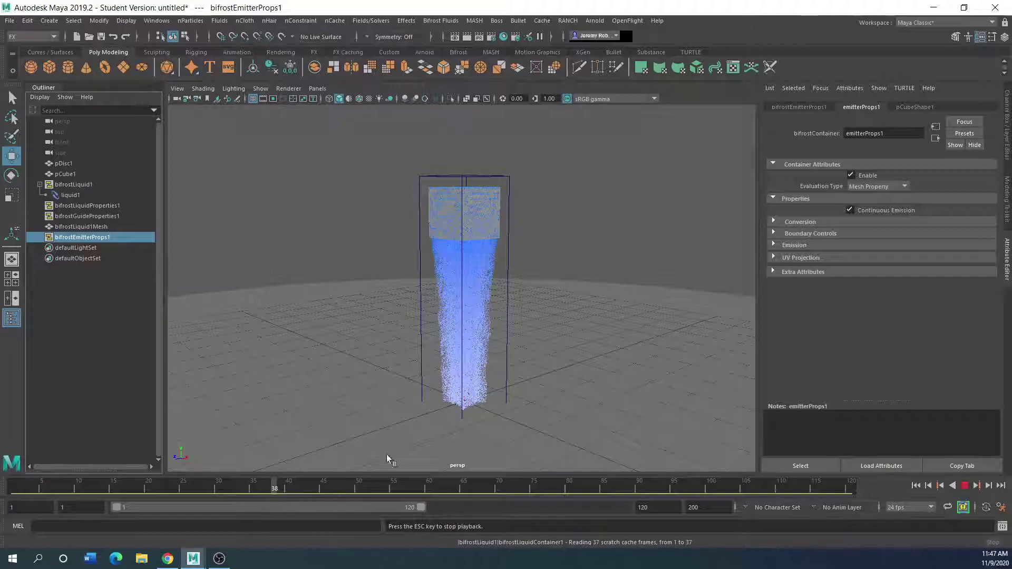
left_click(963, 487)
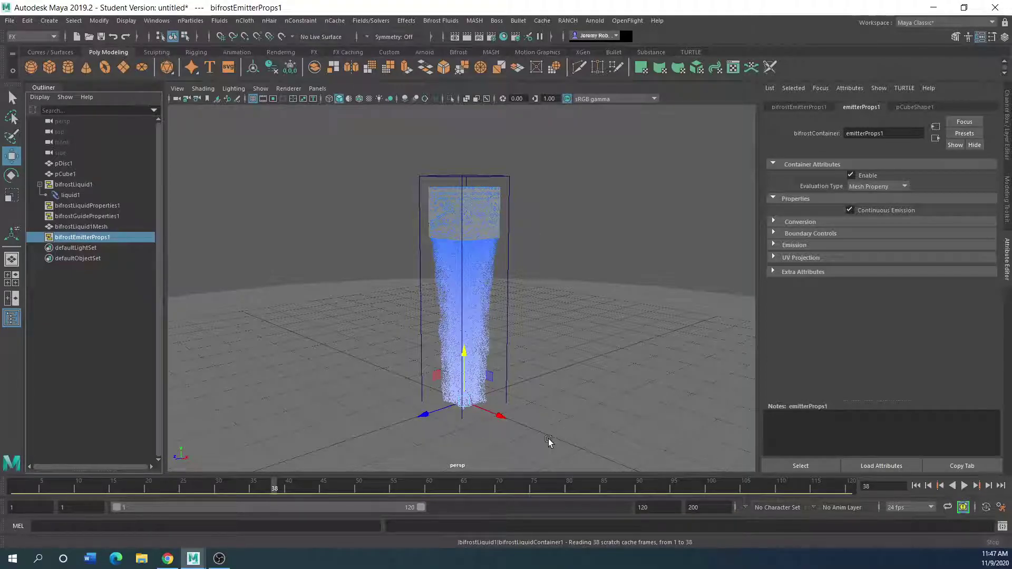
left_click_drag(403, 412, 323, 411, "alt")
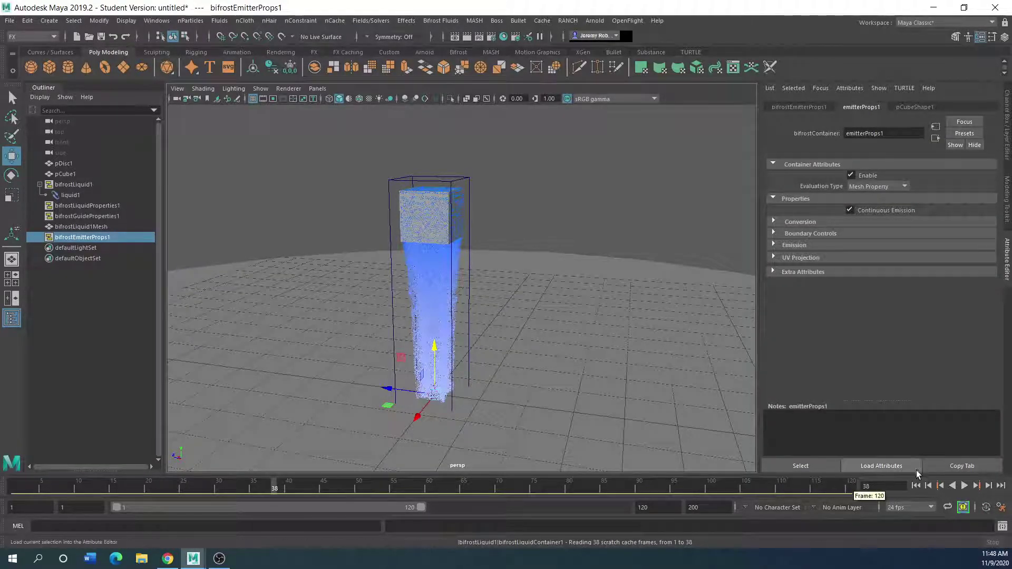
left_click(916, 486)
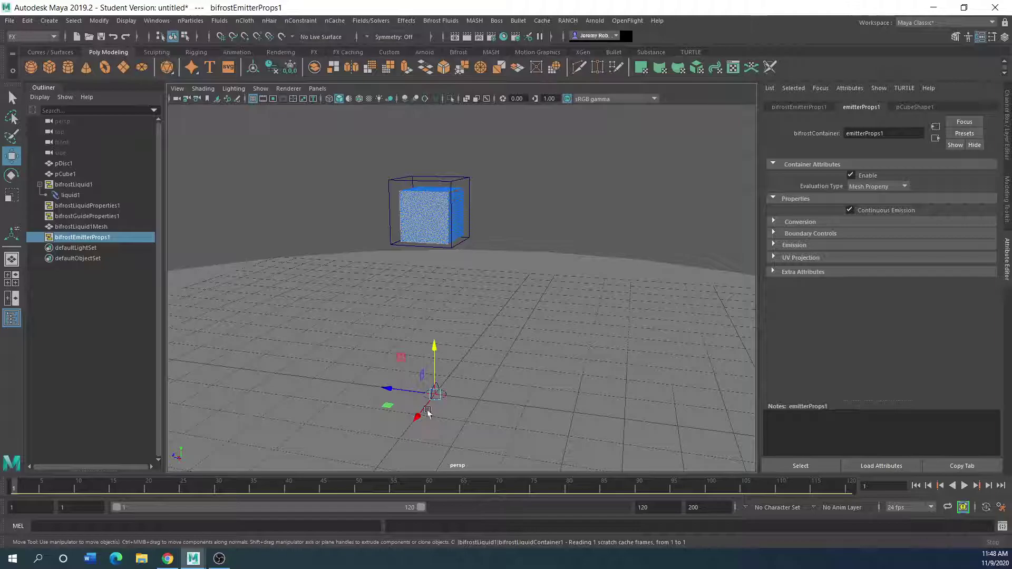
Step: Add a Bifrost kill plane to bifrostLiquid1
left_click(74, 186)
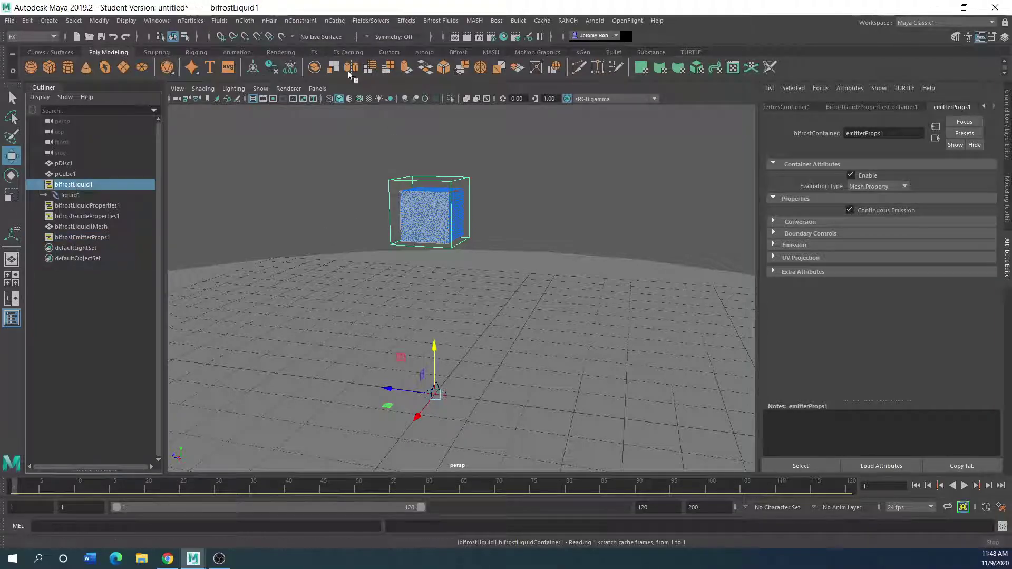
left_click(447, 23)
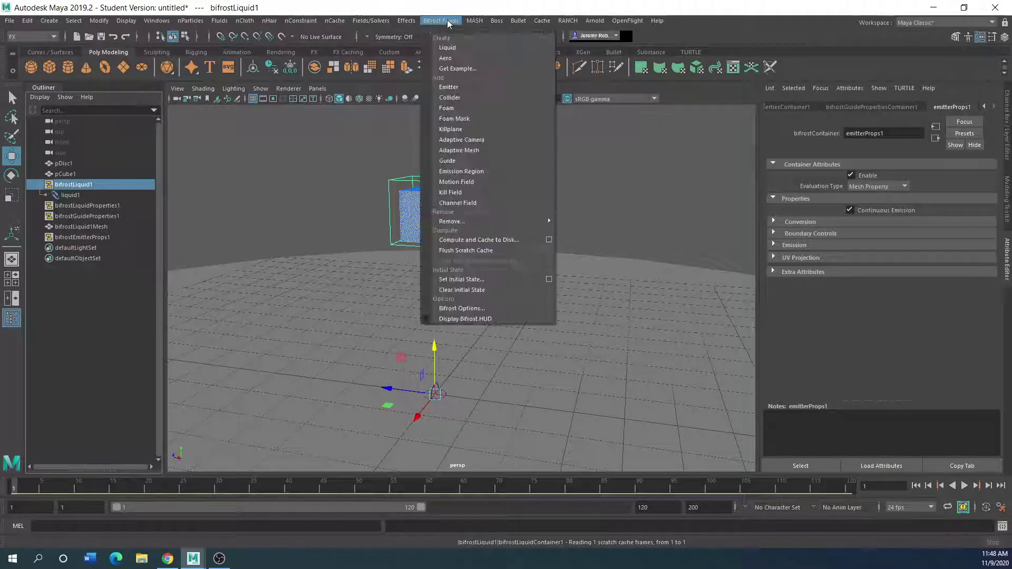
left_click(454, 129)
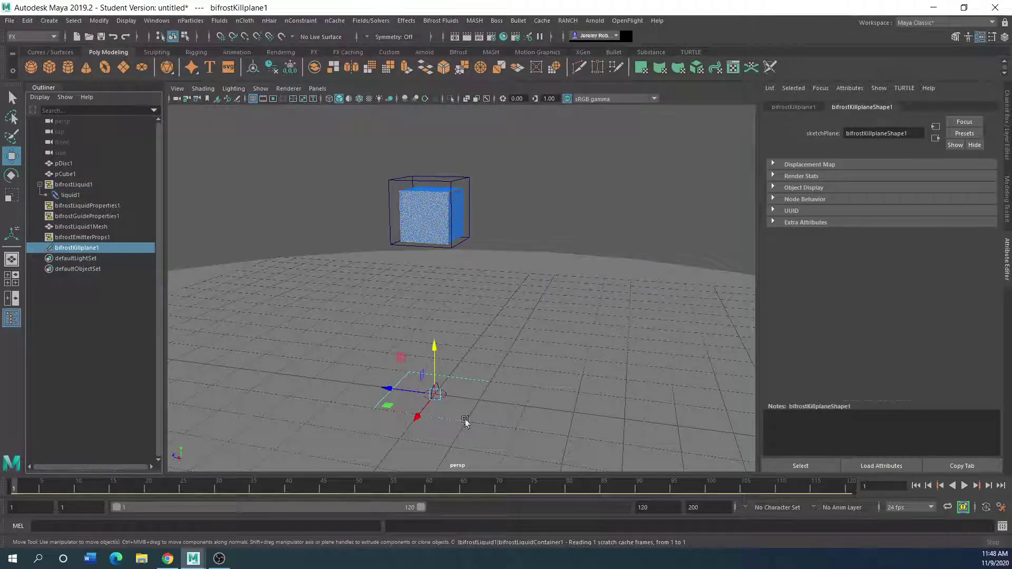
Step: Play the simulation to frame 26, select the kill plane, and view it side-on
left_click(967, 488)
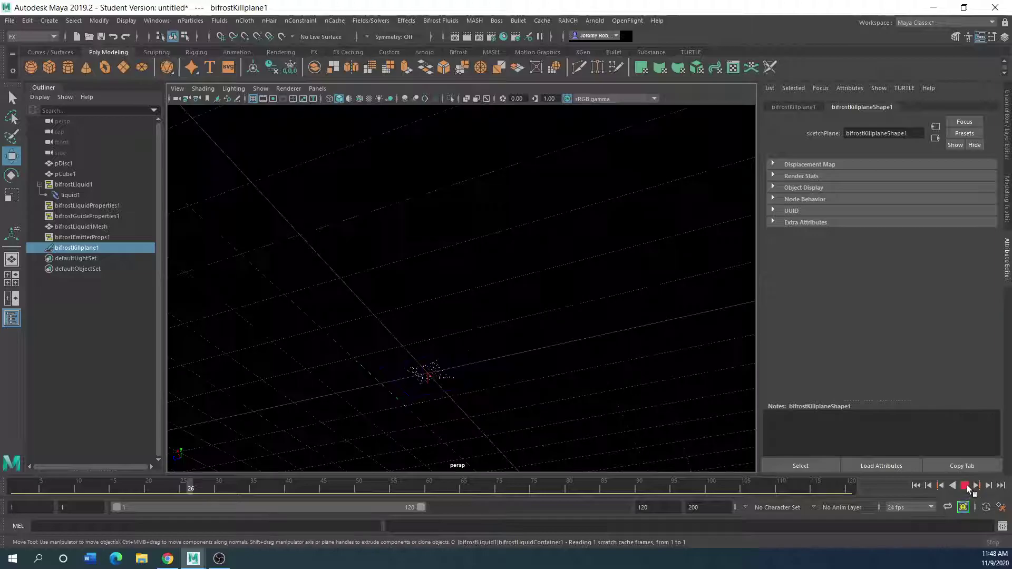
left_click(965, 486)
left_click(427, 373)
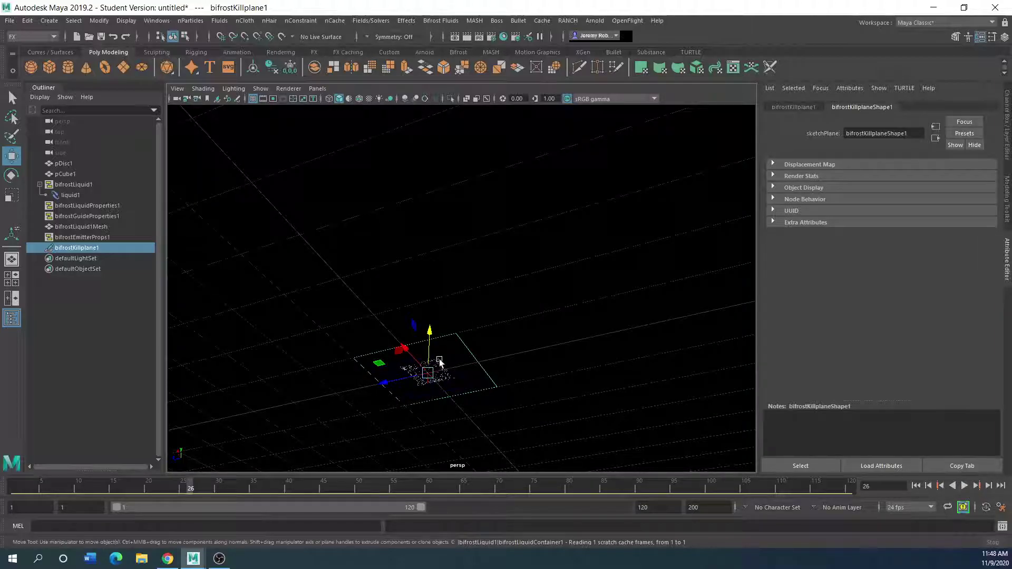
mouse_move(428, 372)
left_mouse_down("alt")
mouse_move(422, 409)
mouse_move(462, 406)
mouse_move(442, 400)
mouse_move(438, 369)
left_mouse_up("alt")
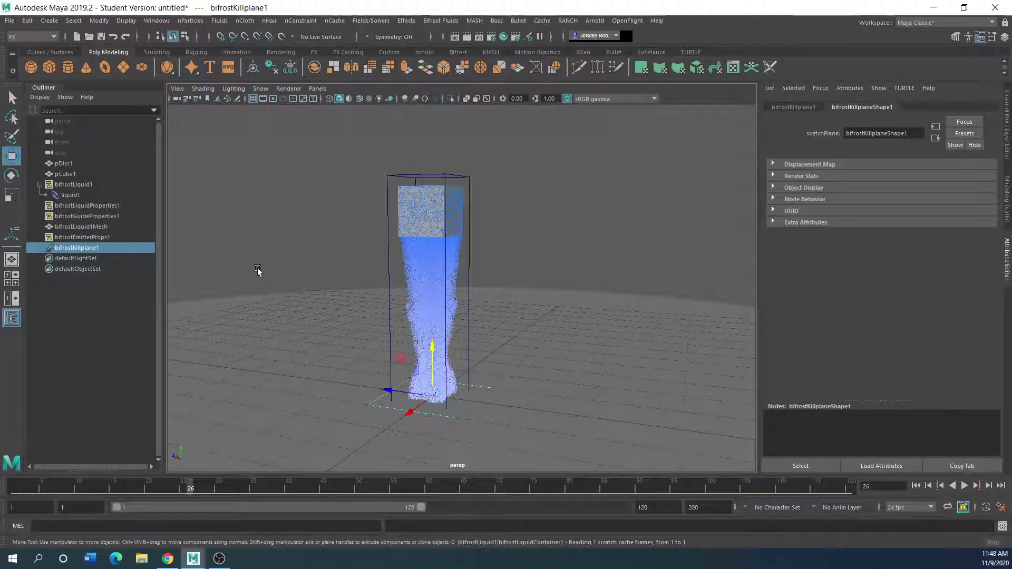
Step: Raise liquid1's Point Size to 2.448 and replay the pour from frame 1 to 17
left_click(79, 196)
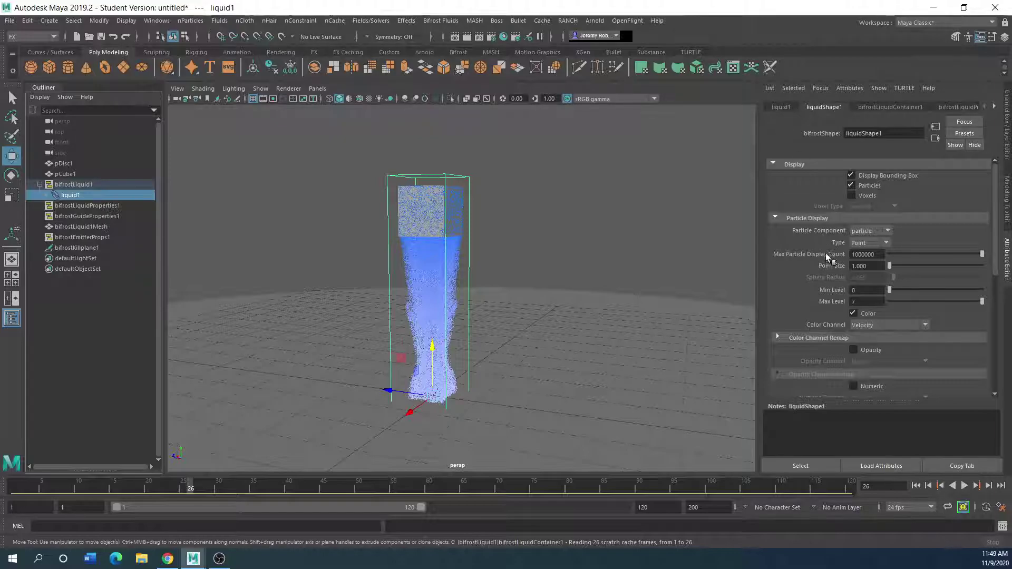
left_click_drag(890, 269, 902, 265)
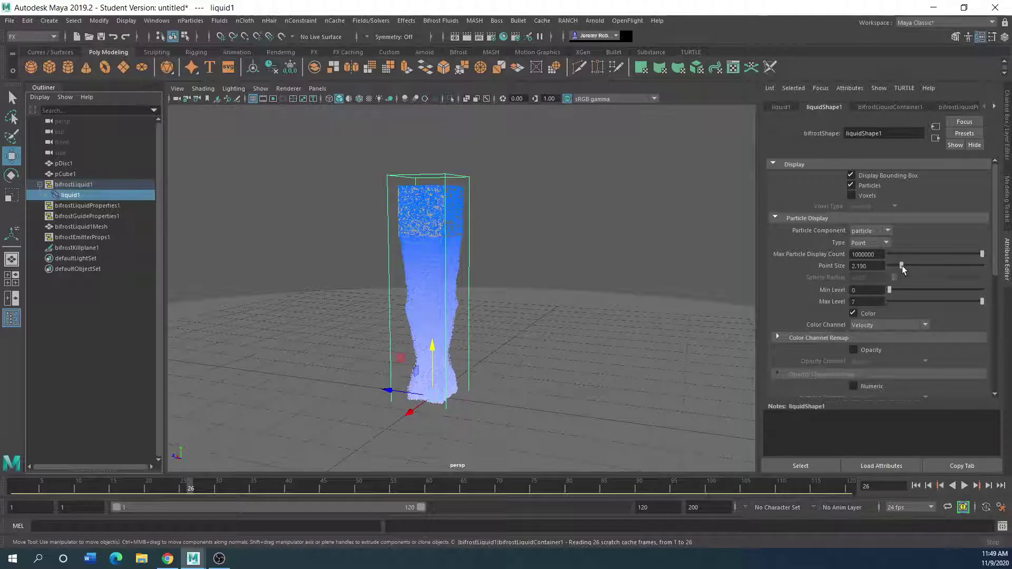
left_click(916, 486)
left_click(964, 486)
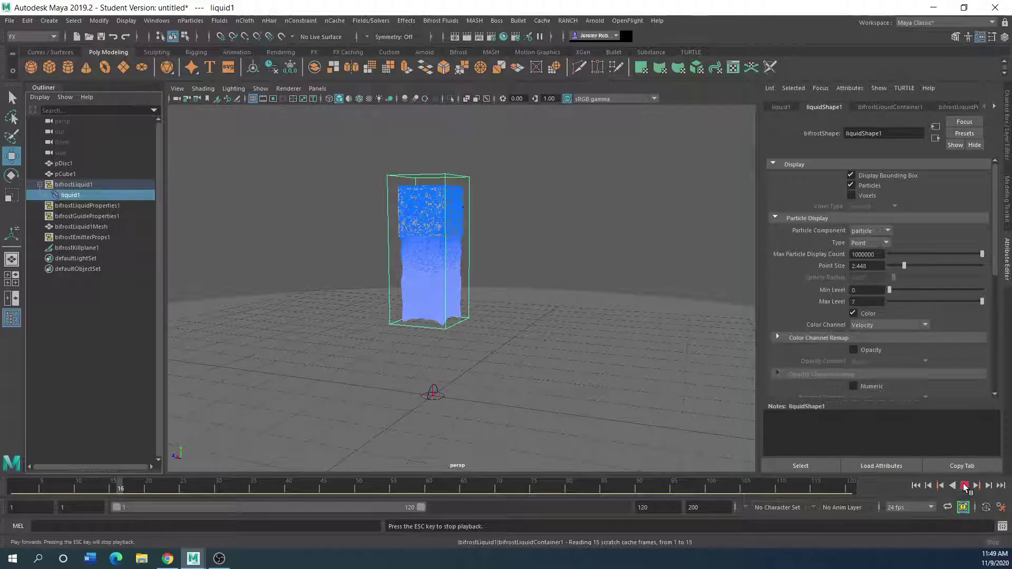
left_click(966, 485)
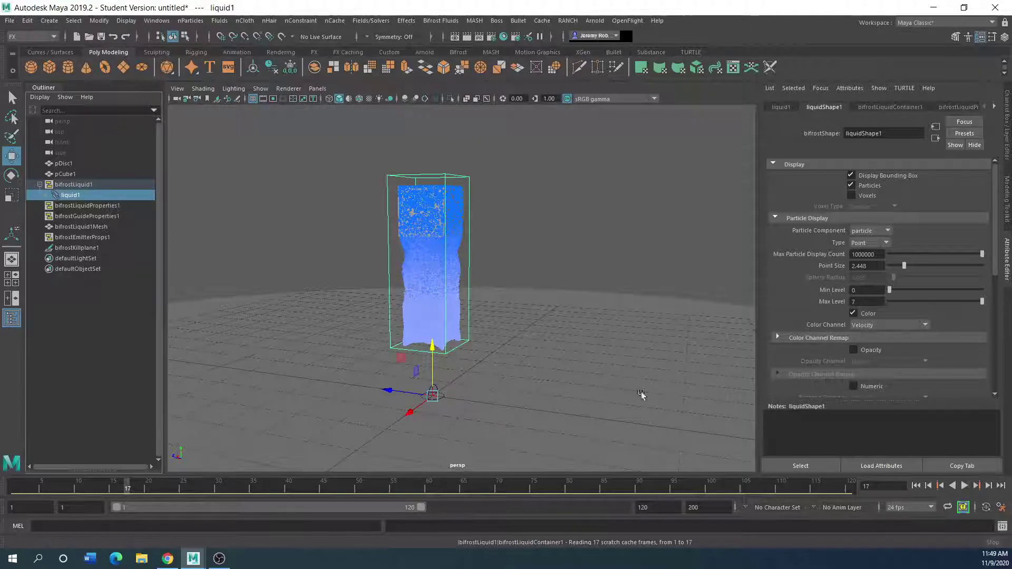
Step: Add an Arnold Physical Sky light (aiSkyDomeLight1) to the scene
left_click(595, 20)
mouse_move(648, 74)
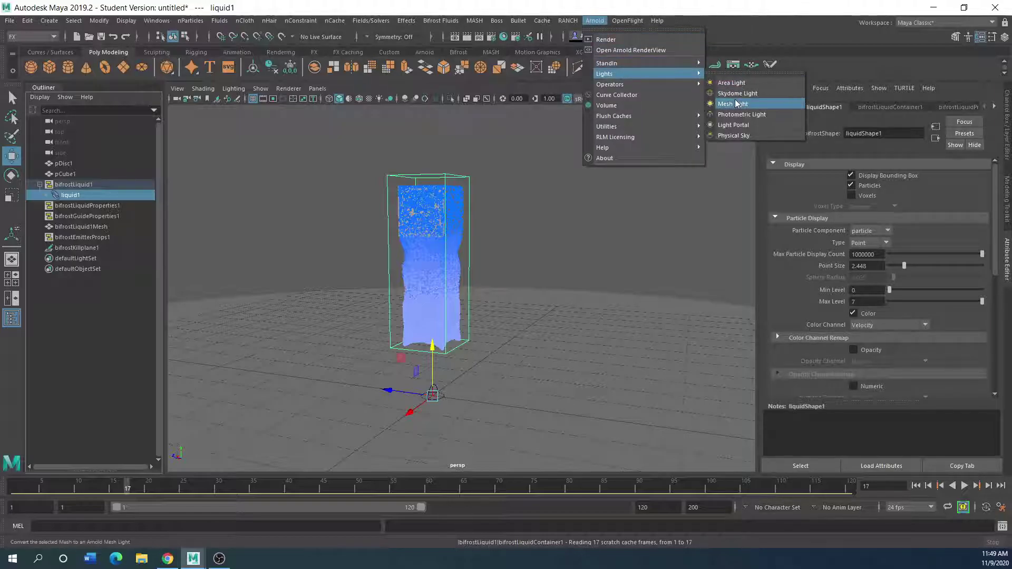
left_click(736, 135)
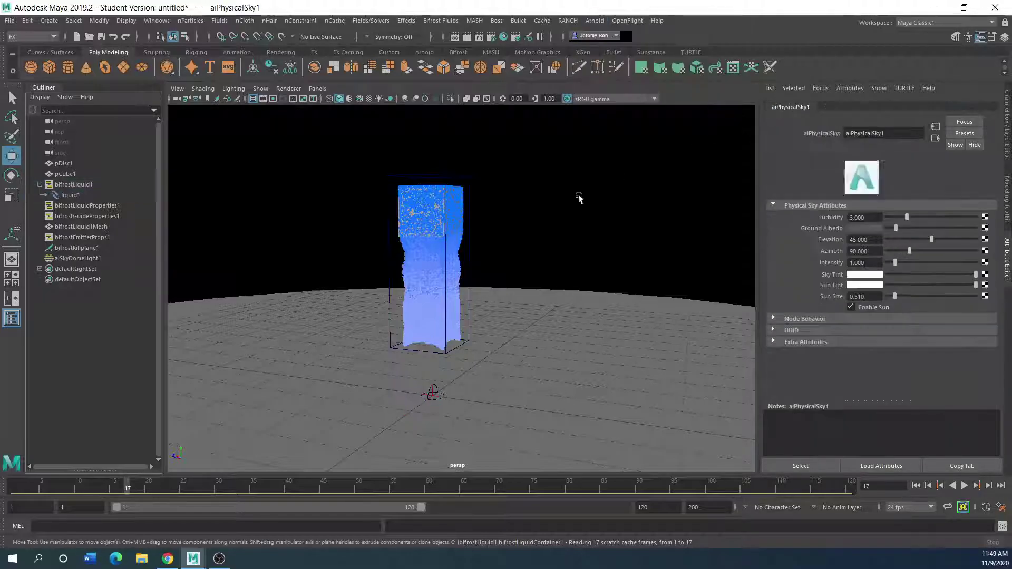
Step: Play the liquid simulation forward and stop it at frame 21
left_click(594, 20)
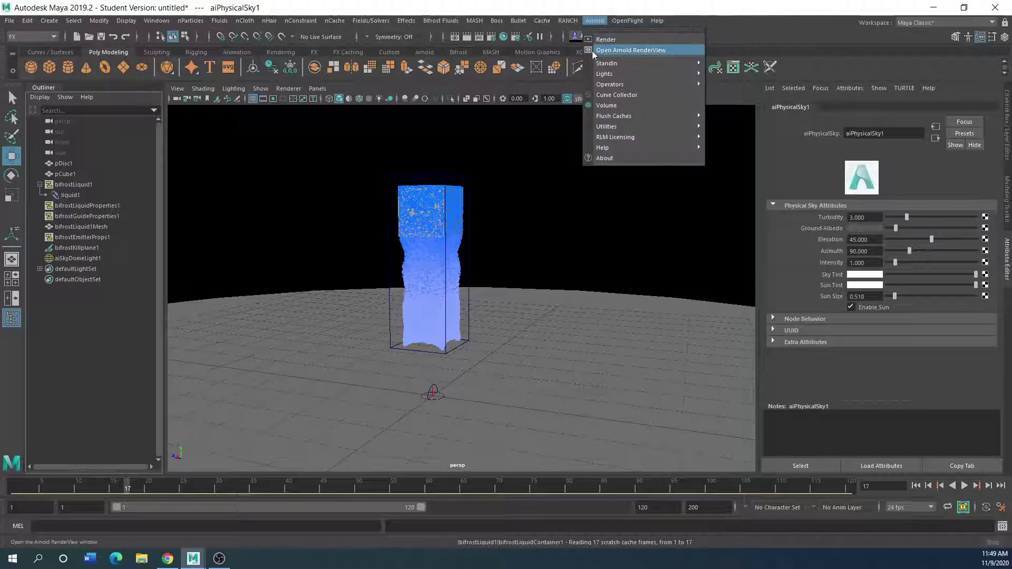
left_click(963, 486)
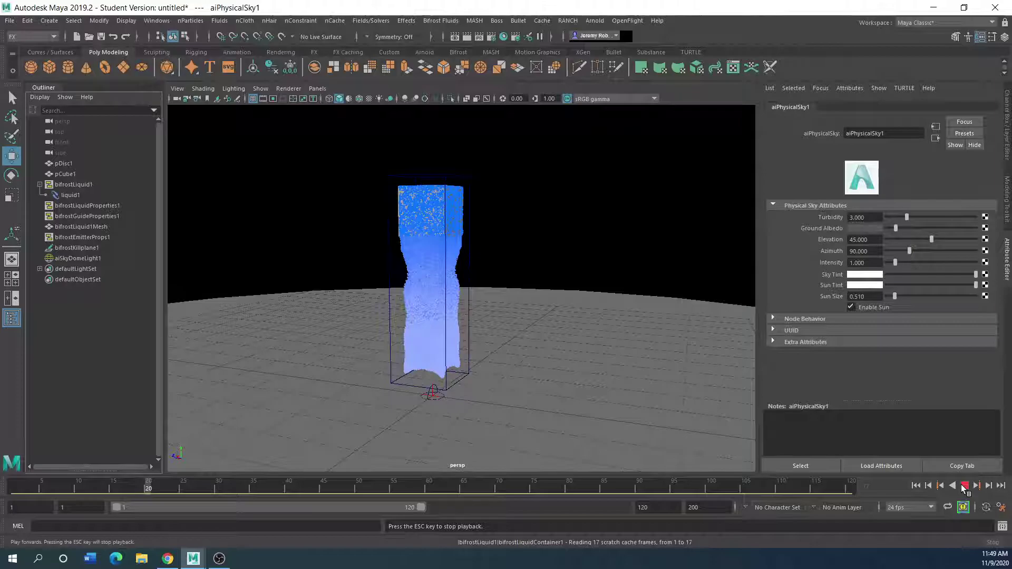
left_click(964, 486)
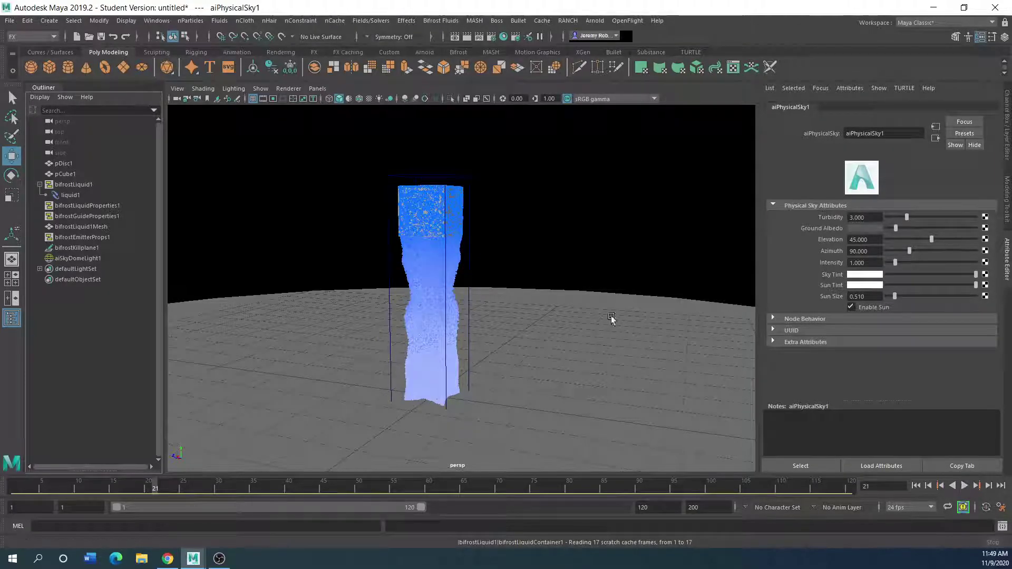
Step: At frame 1, create pCube2, scale it up and flatten it into a low slab above the ground
left_click(916, 489)
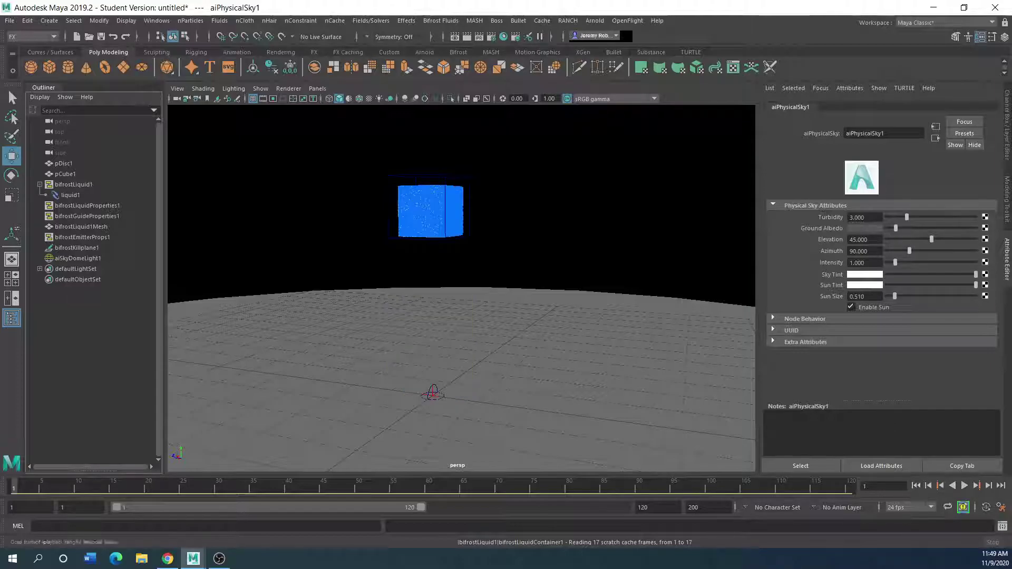
left_click(49, 68)
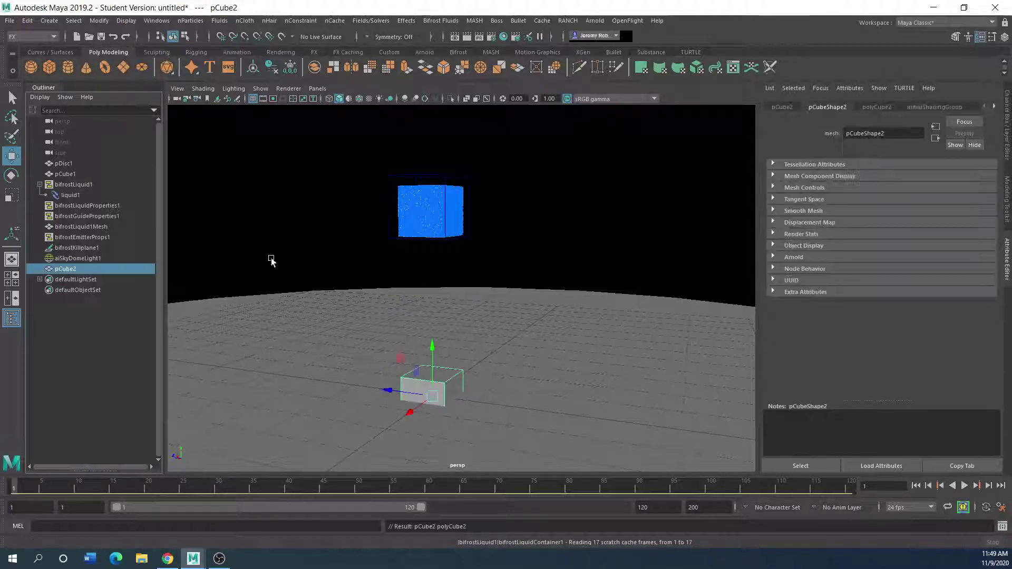
left_click_drag(432, 352, 412, 331)
key("r")
left_click_drag(444, 378, 501, 366)
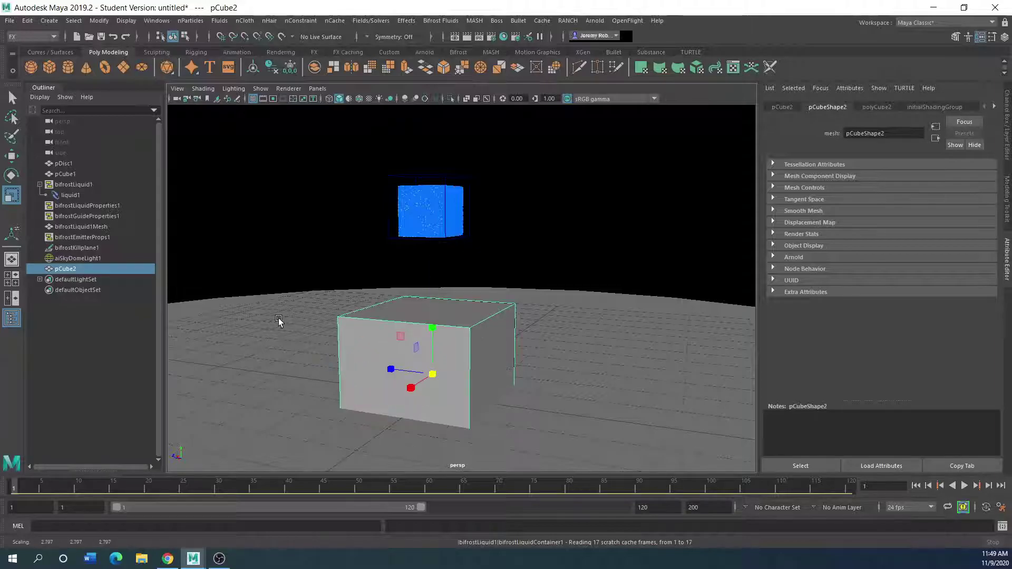
key("w")
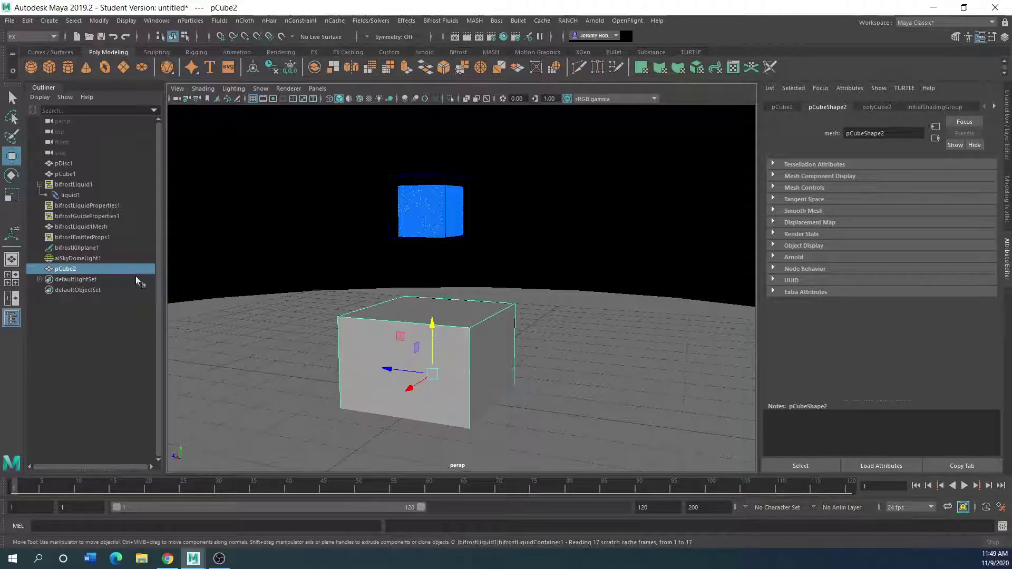
left_click(11, 196)
left_click_drag(434, 325, 443, 375)
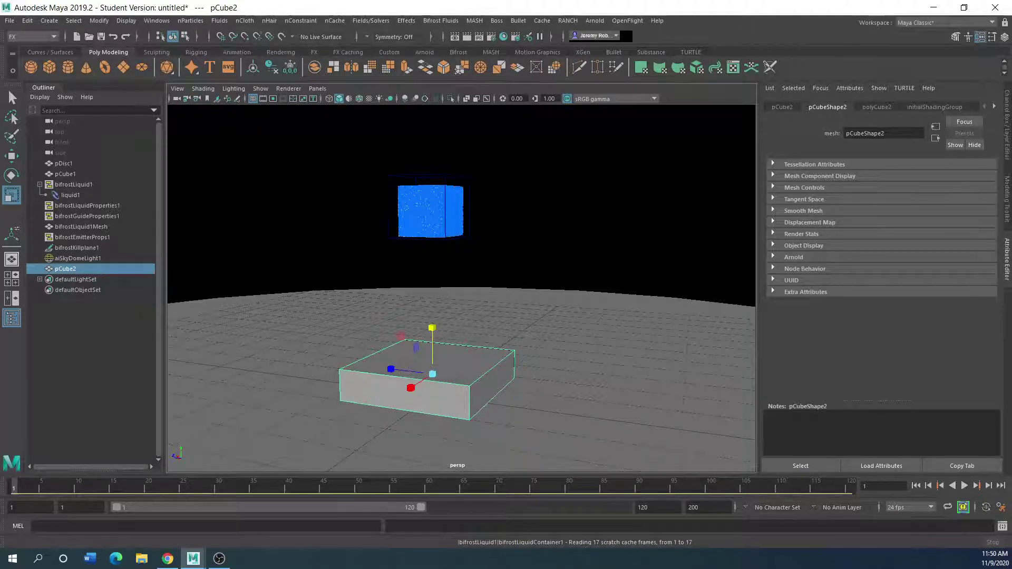
left_click(11, 164)
mouse_move(429, 326)
left_mouse_down()
mouse_move(432, 350)
mouse_move(425, 338)
left_mouse_up()
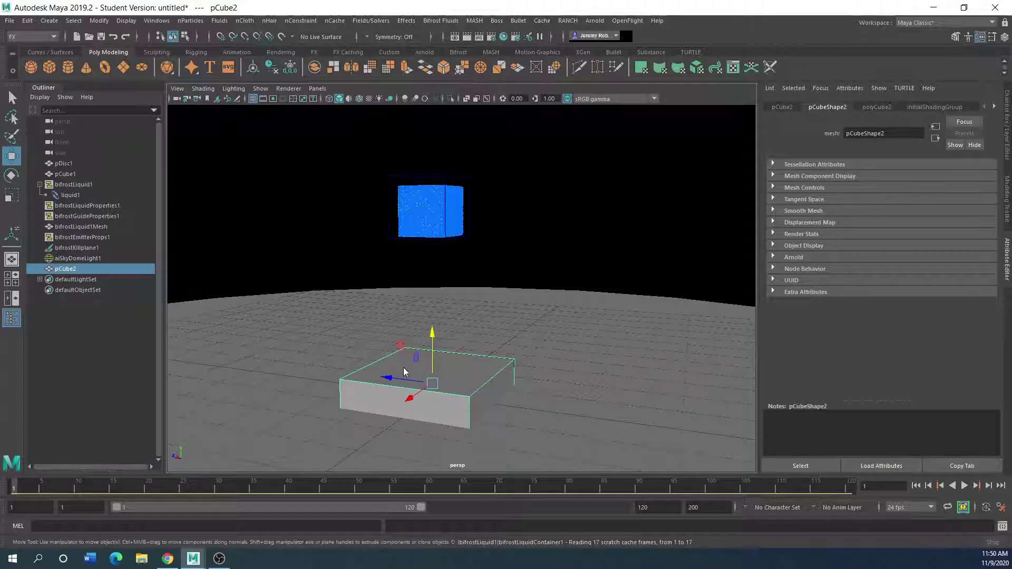
Step: Toggle the slab's live surface on and off, then select the slab's top face
right_click_drag(404, 372, 394, 368)
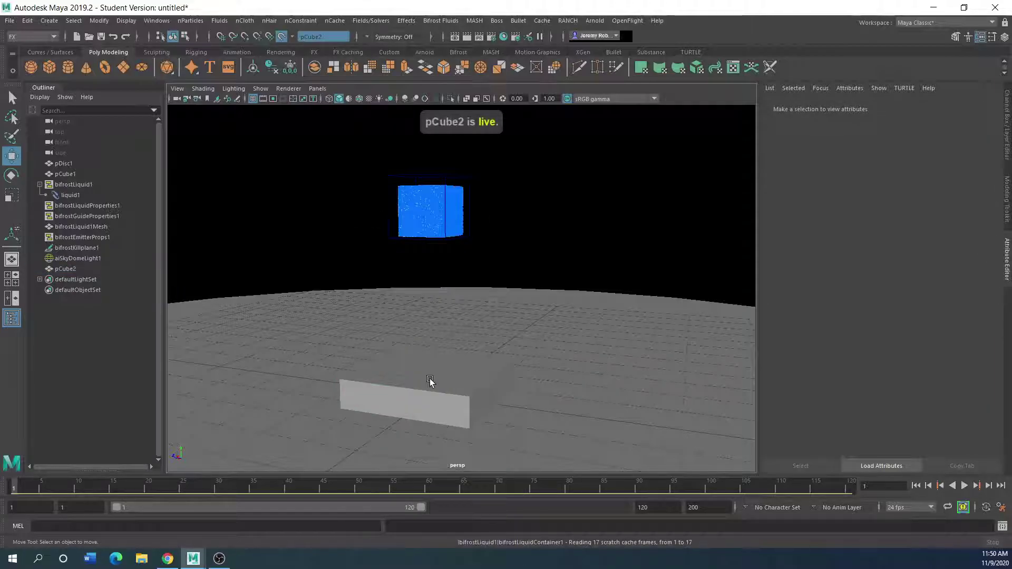
left_click(429, 381)
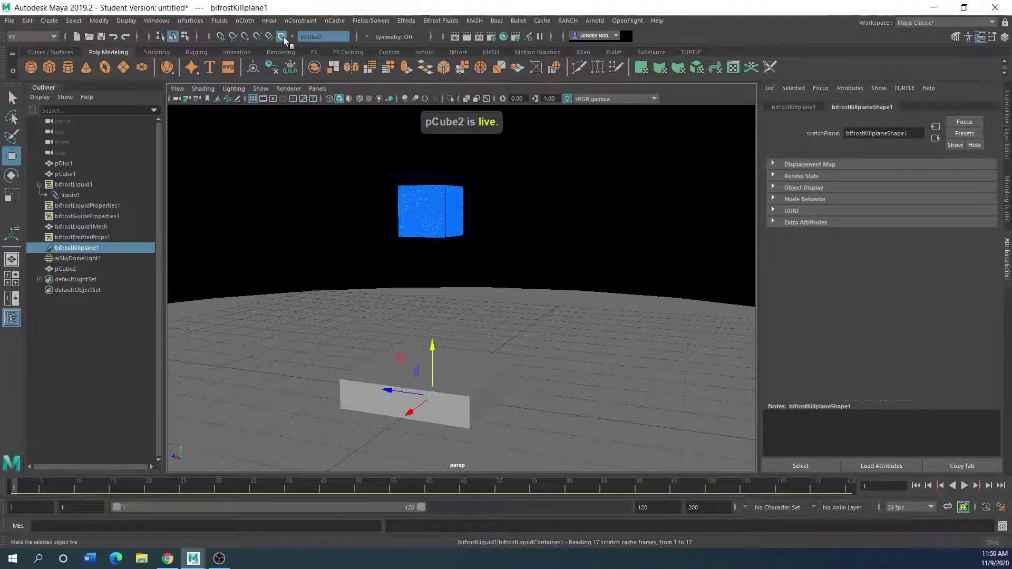
left_click(284, 37)
left_click(417, 374)
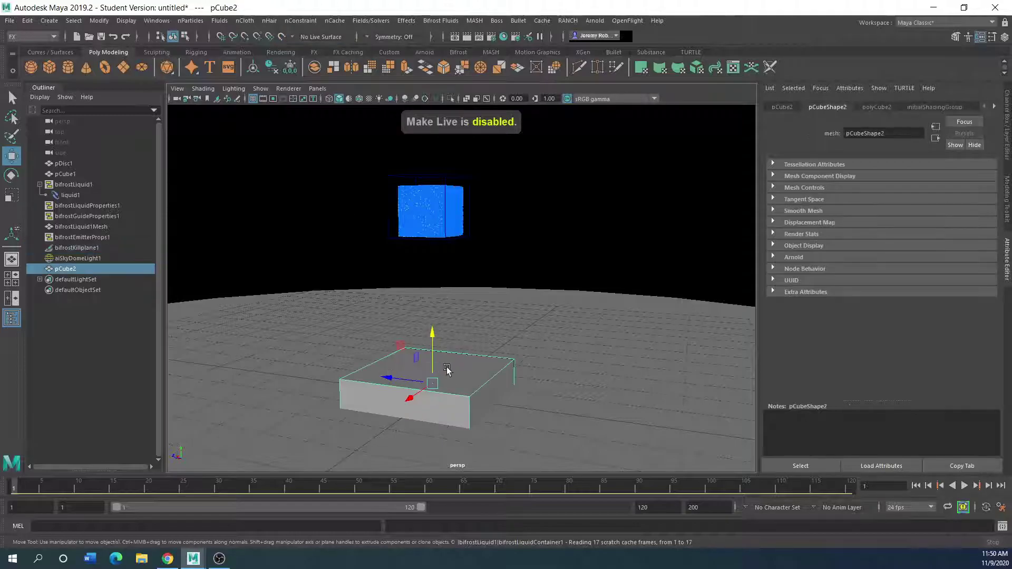
right_click_drag(455, 368, 448, 268)
left_click(447, 365)
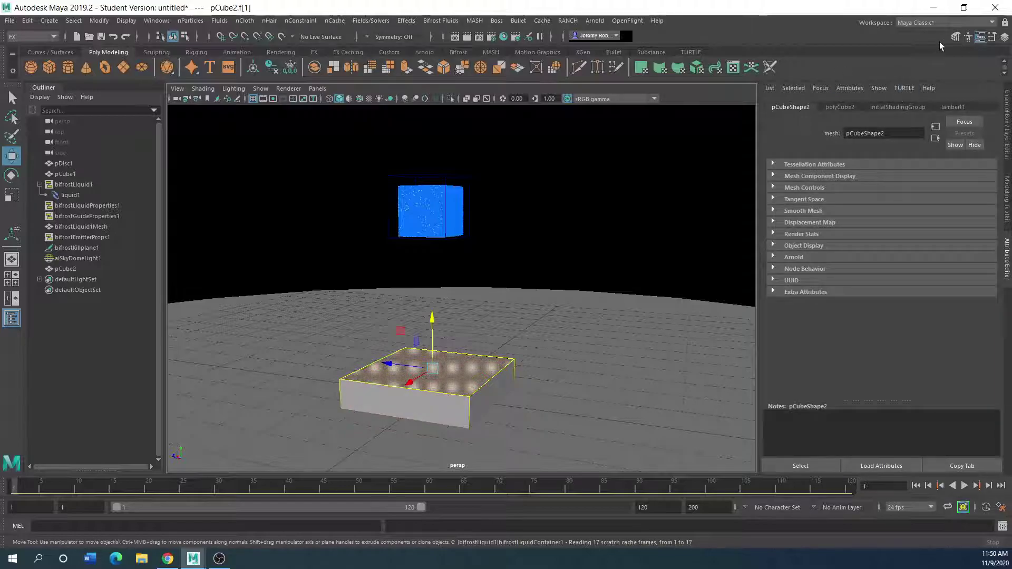
Step: Extrude the top face, inset it into a rim, and extrude it down into an open box
left_click(955, 37)
left_click(899, 353)
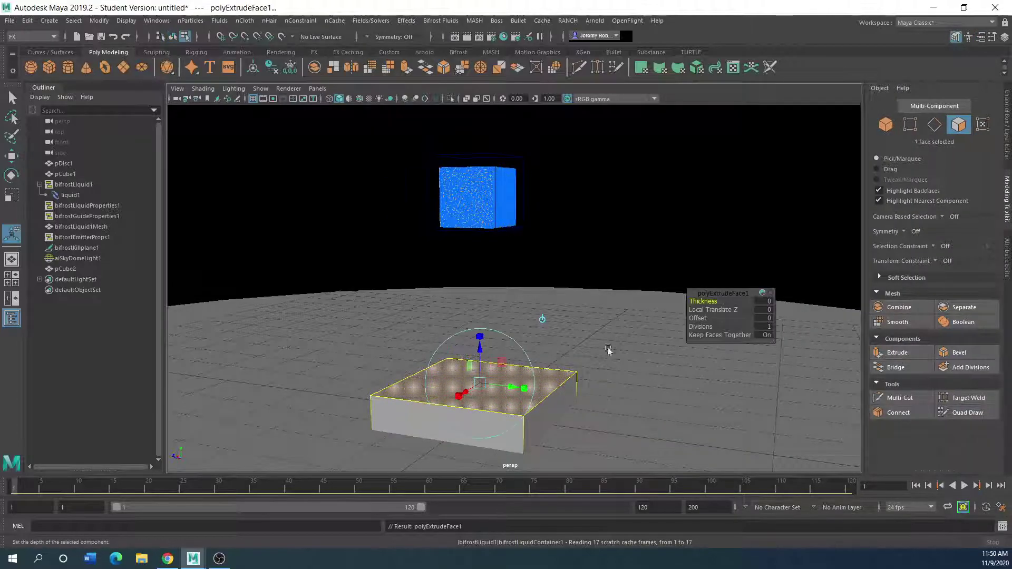
key("r")
left_click_drag(477, 385, 473, 385)
key("ctrl+z")
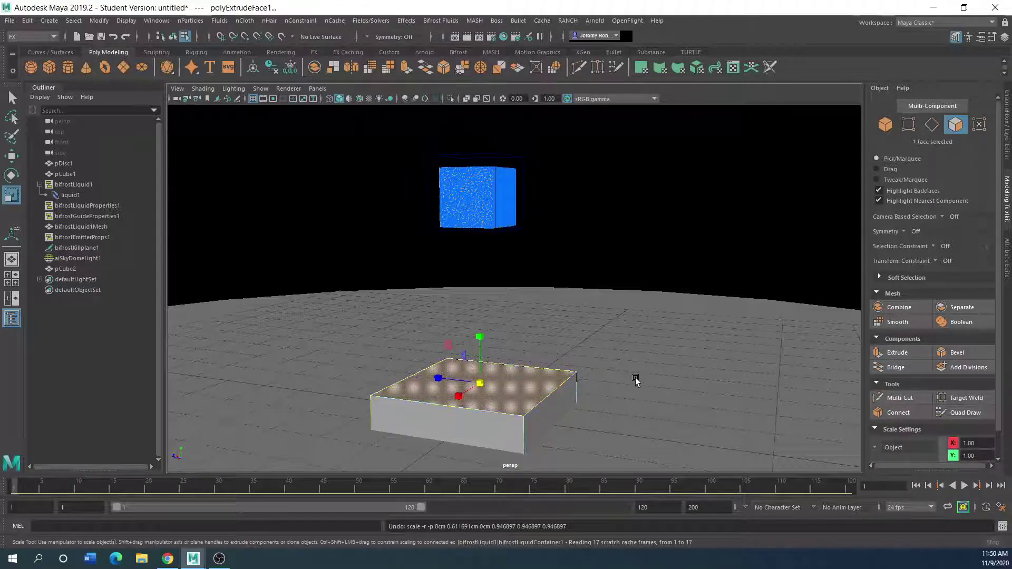
left_click_drag(481, 384, 472, 392)
left_click(891, 353)
left_click_drag(479, 348, 472, 375)
right_click_drag(417, 234, 468, 221)
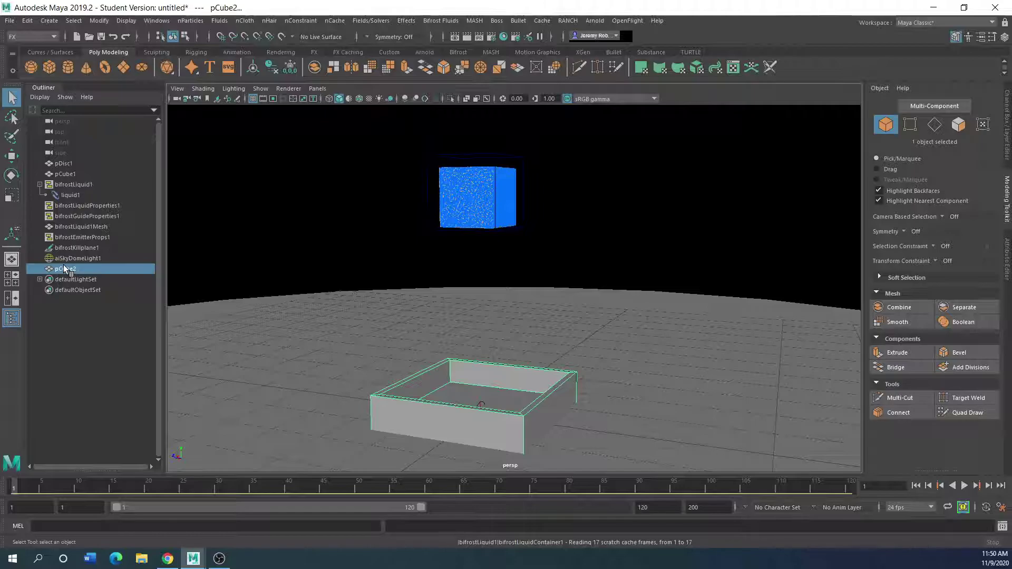
Step: Make pCube2 a Bifrost collider for bifrostLiquid1 and simulate up to frame 30
left_click(63, 184, "ctrl")
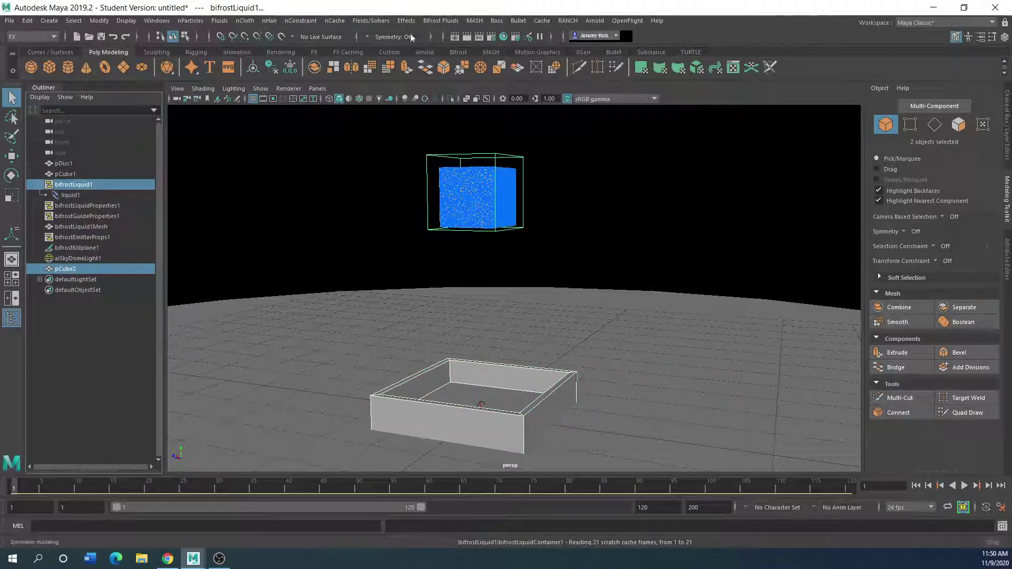
left_click(438, 21)
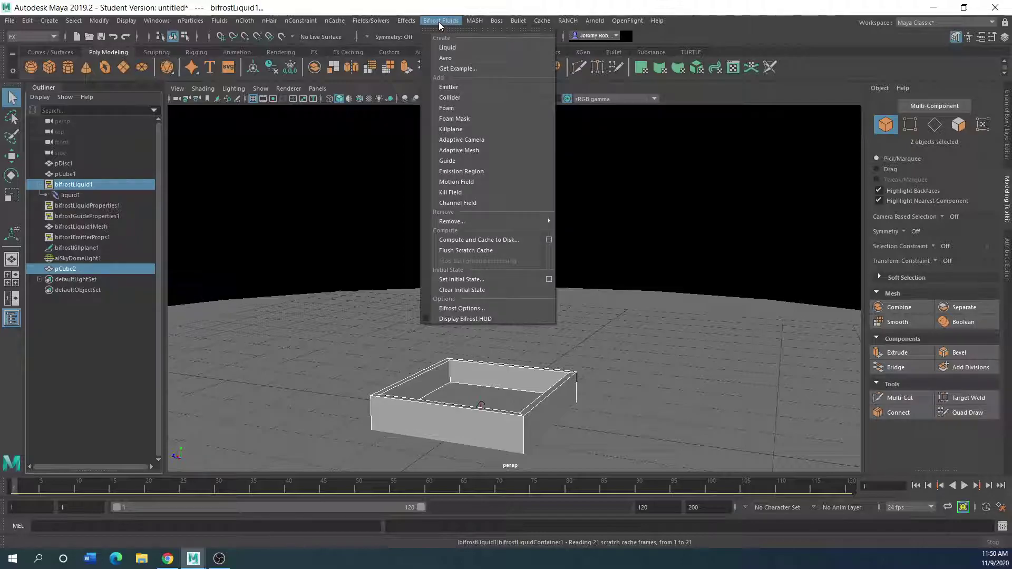
left_click(451, 99)
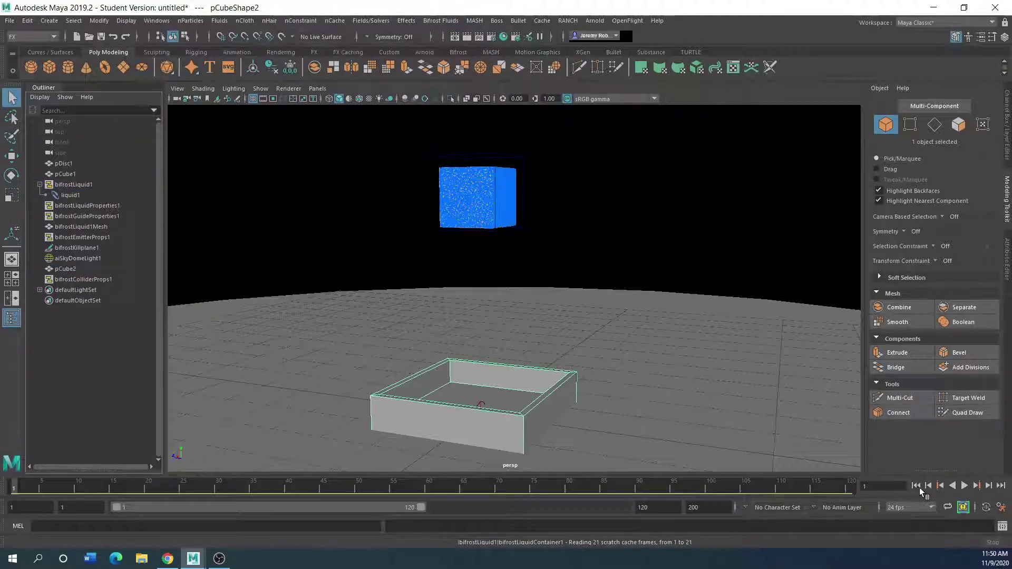
left_click(964, 485)
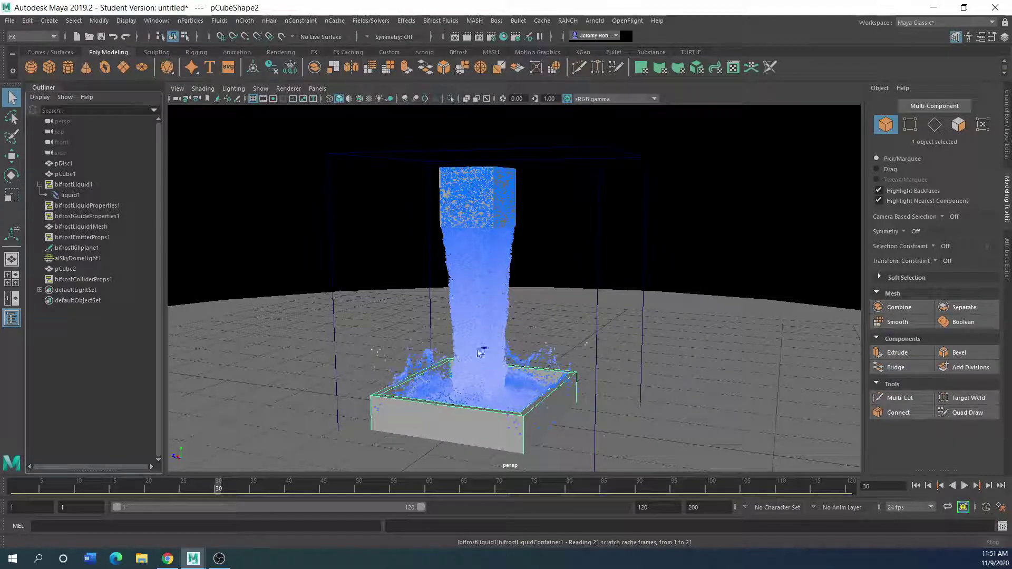
key("Escape")
Step: Open Arnold RenderView and render the scene at frame 30
left_click(592, 20)
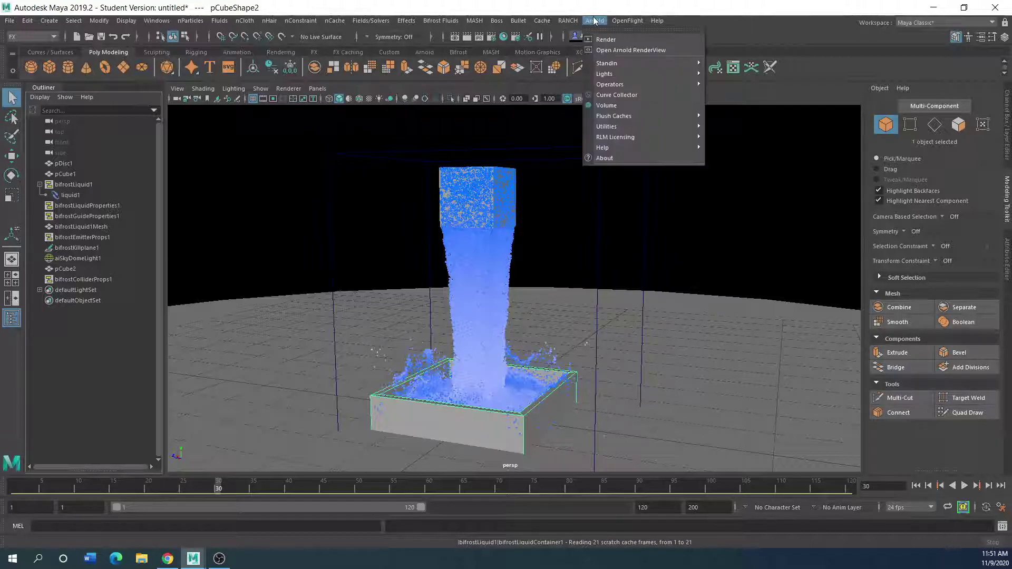
left_click(612, 51)
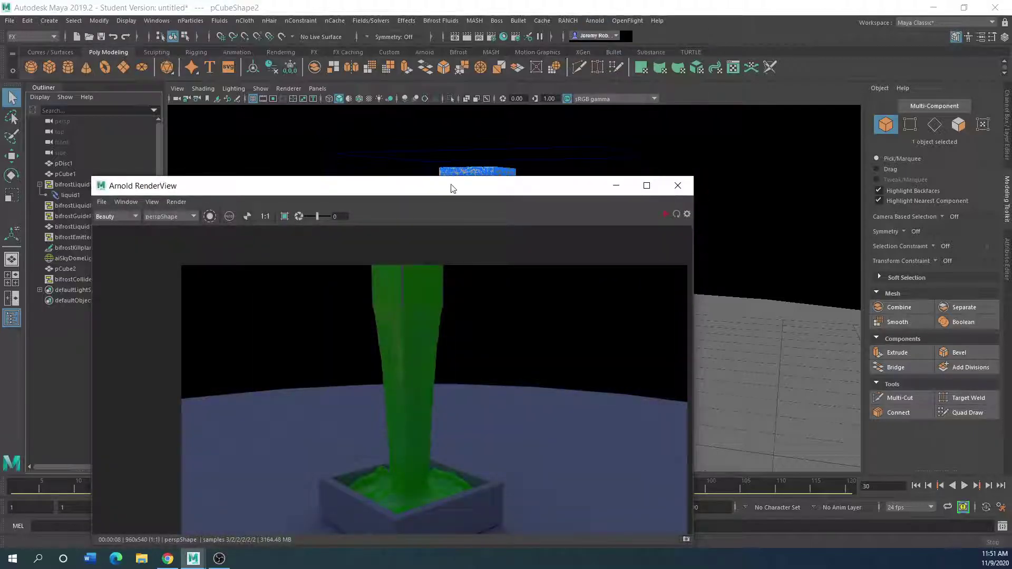
left_click_drag(451, 189, 566, 92)
left_click(782, 118)
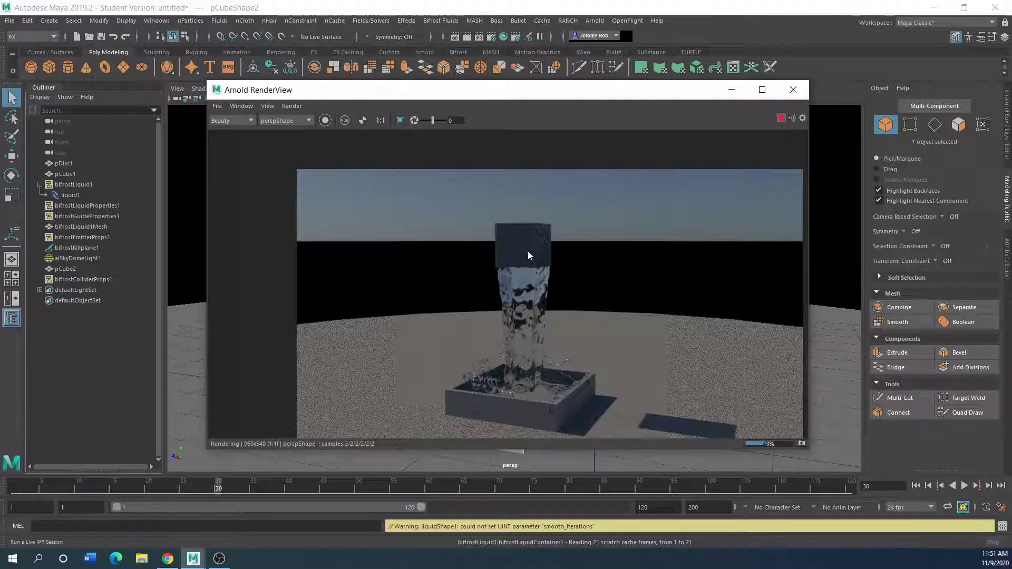
left_click_drag(452, 90, 560, 117)
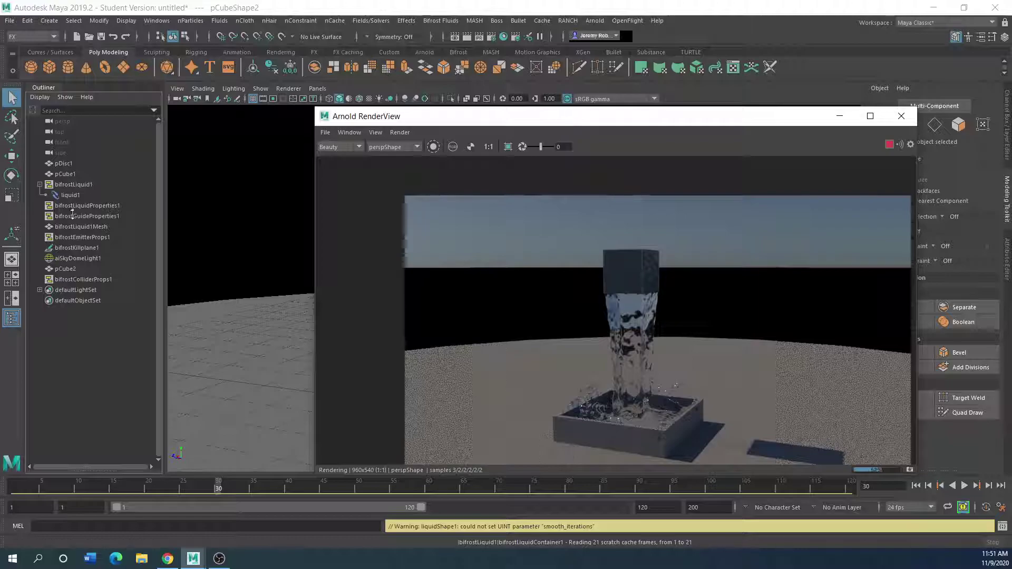
Step: Select pCube2, then the source cube pCube1, and move the render window down
left_click(68, 271)
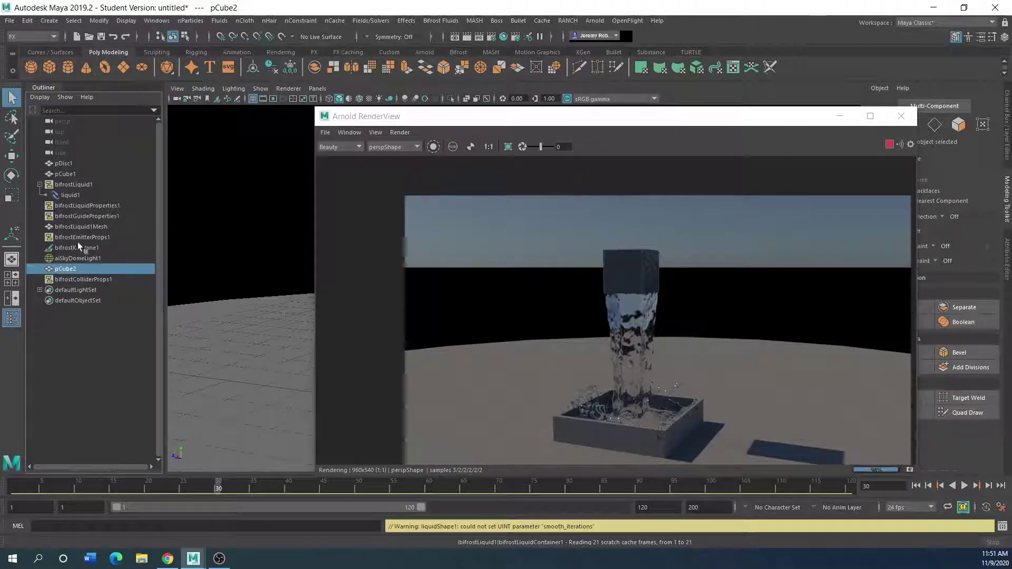
left_click(69, 175)
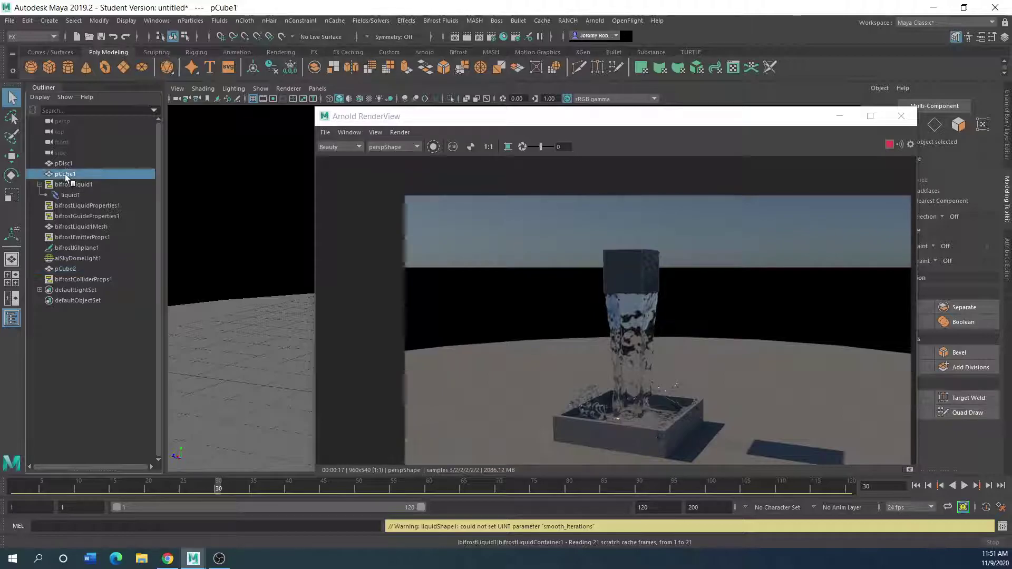
left_click(426, 120)
left_click_drag(426, 120, 367, 394)
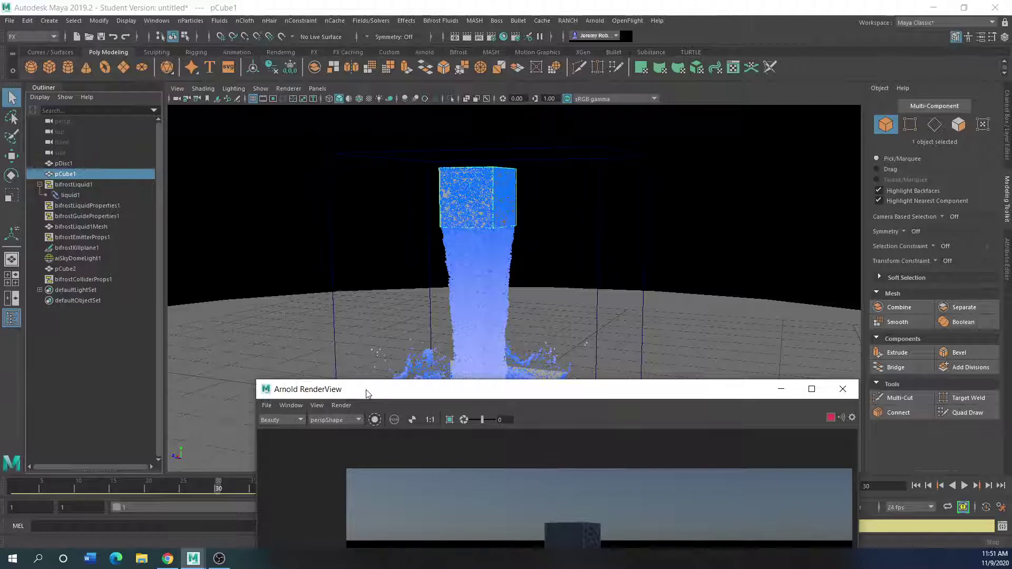
Step: Hide the source cube pCube1, review the render, and close Arnold RenderView
key("ctrl+h")
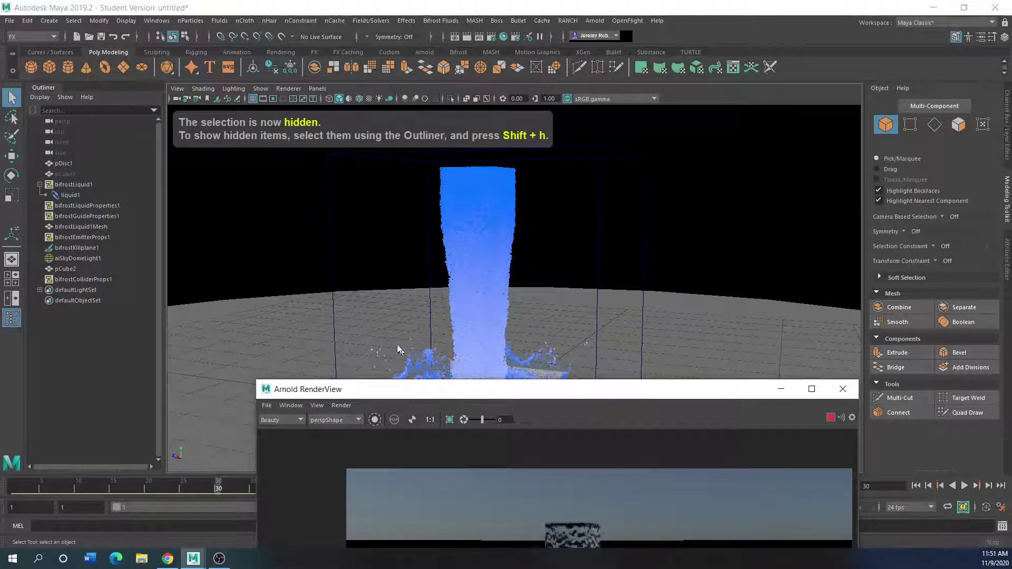
left_click_drag(462, 394, 356, 179)
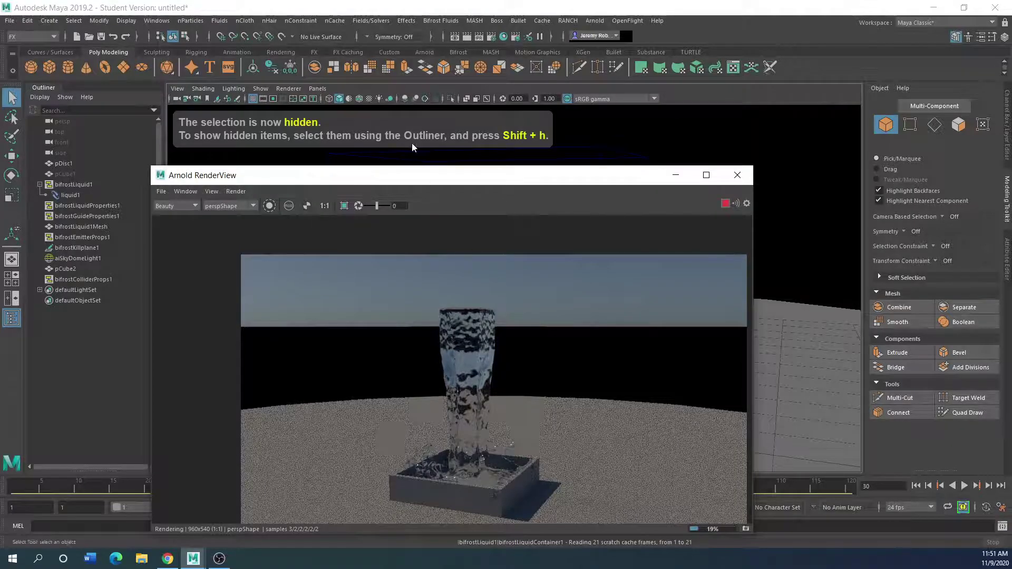
left_click_drag(413, 176, 414, 124)
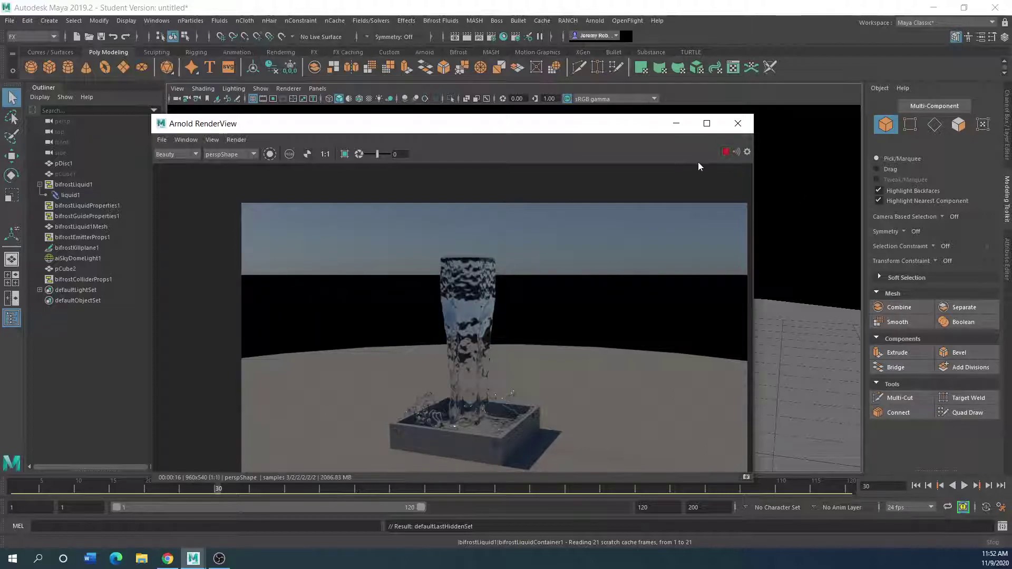
left_click(737, 124)
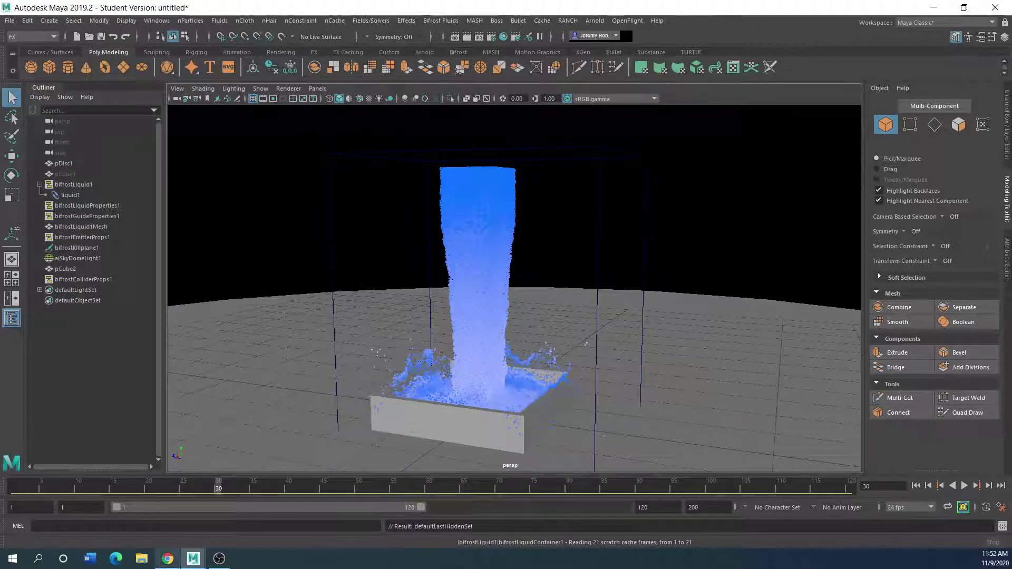
Step: Show bifrostLiquidProperties1's Container attributes, collapsing the Transport and Time Stepping sections
left_click(80, 217)
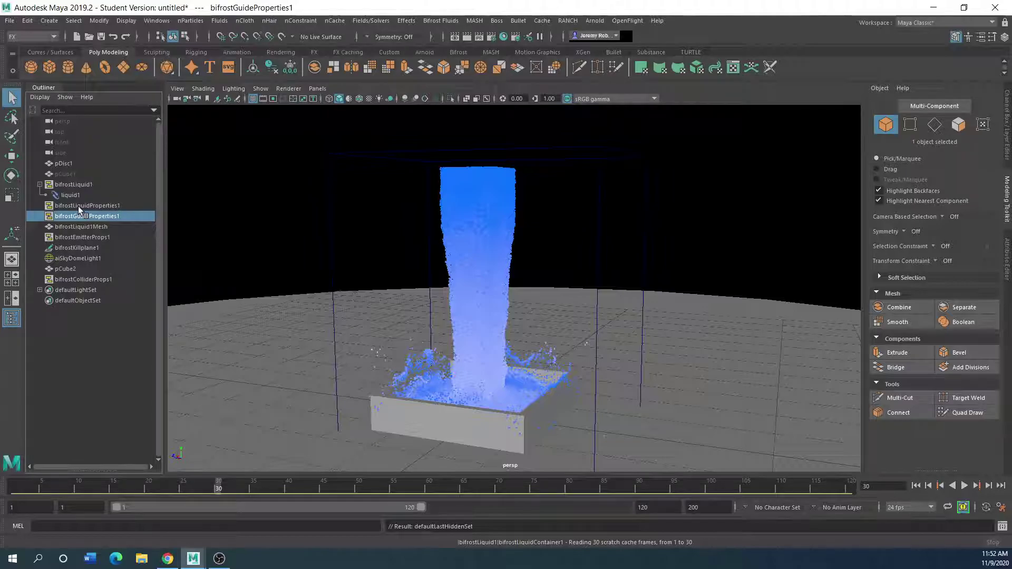
left_click(78, 207)
left_click(1007, 256)
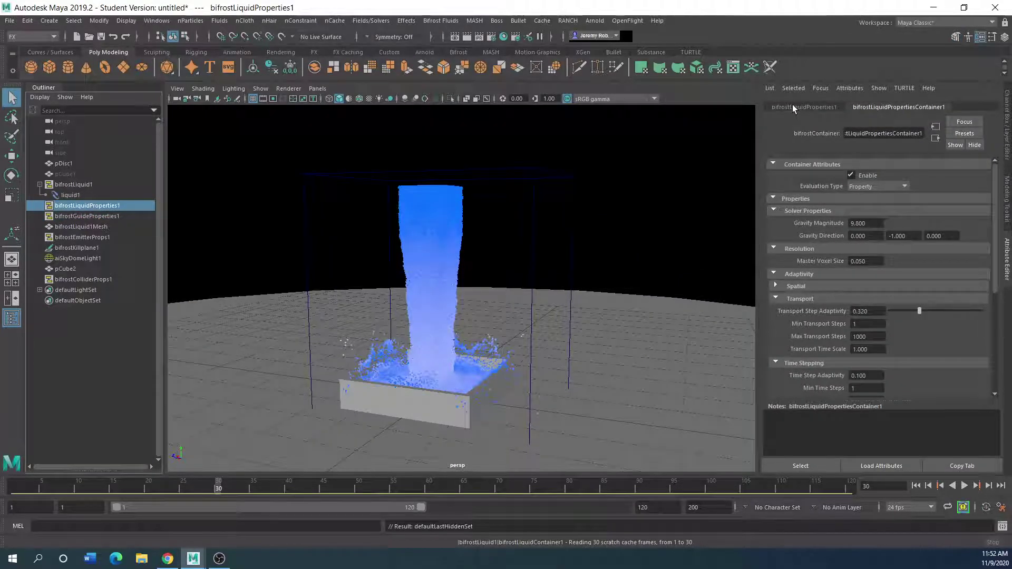
left_click(792, 106)
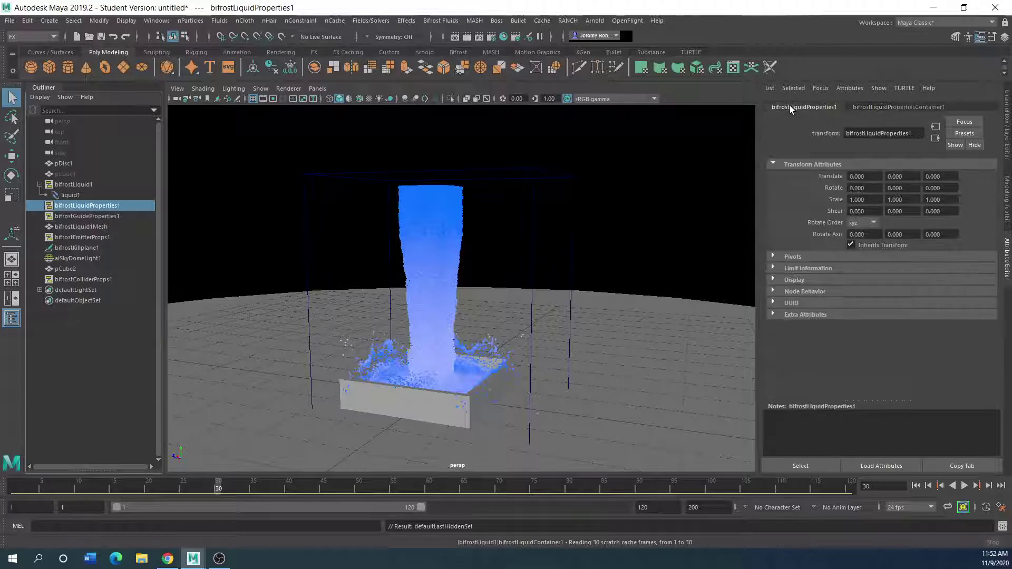
left_click(890, 106)
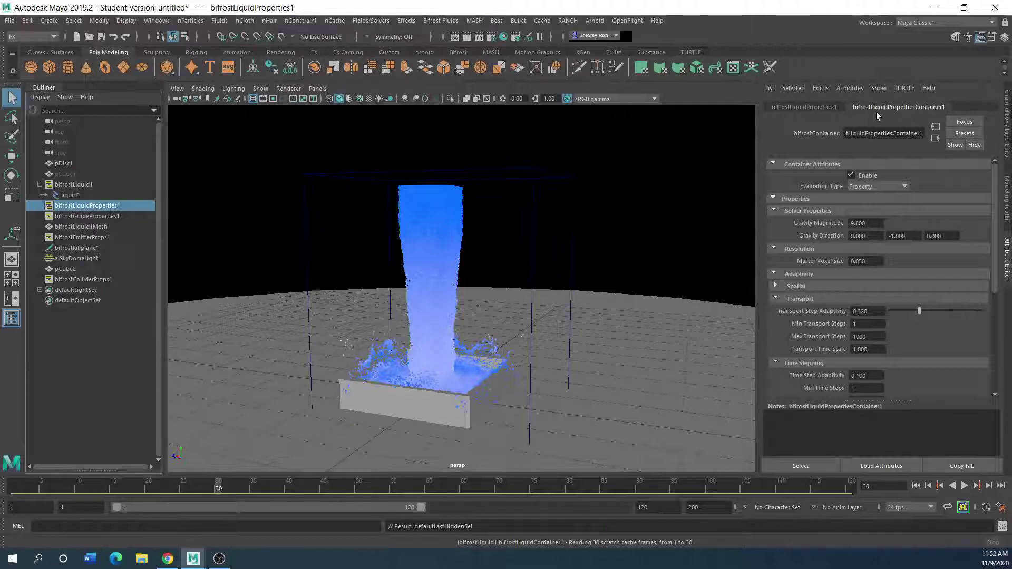
left_click(775, 298)
left_click(775, 311)
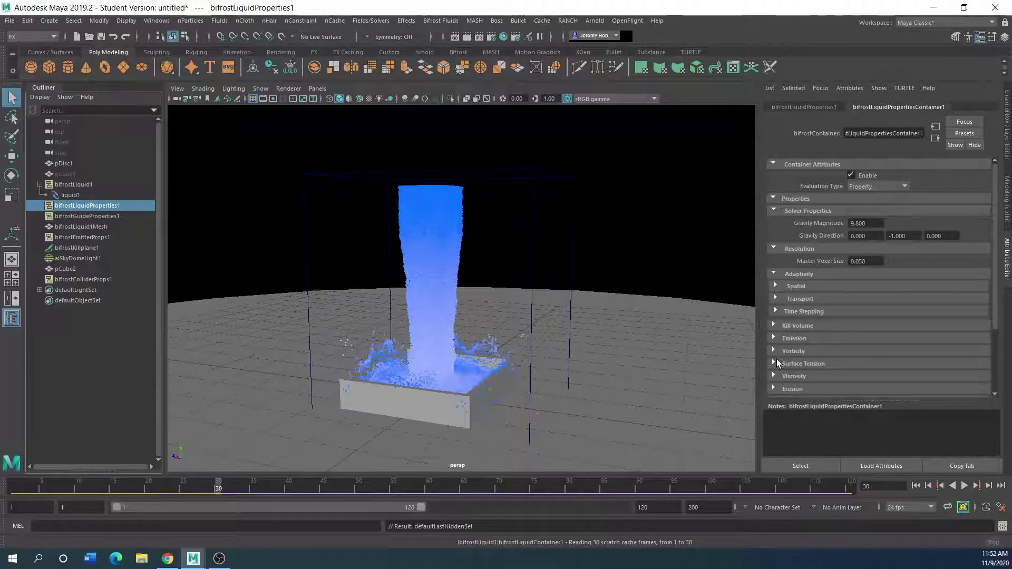
Step: Set the liquid's Viscosity to 15 and rewind the timeline to frame 1
scroll(777, 359, "down", 3)
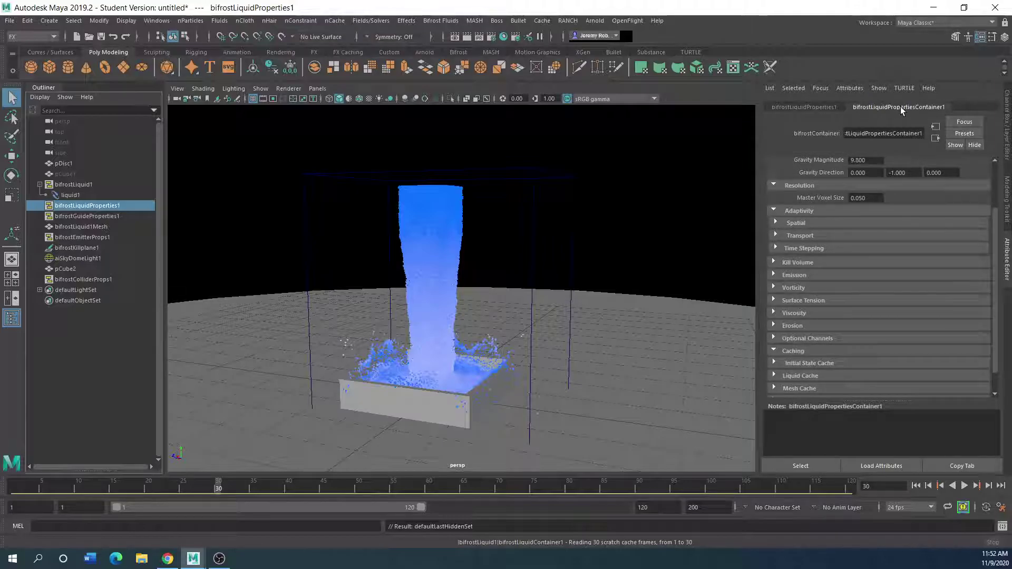
left_click(775, 312)
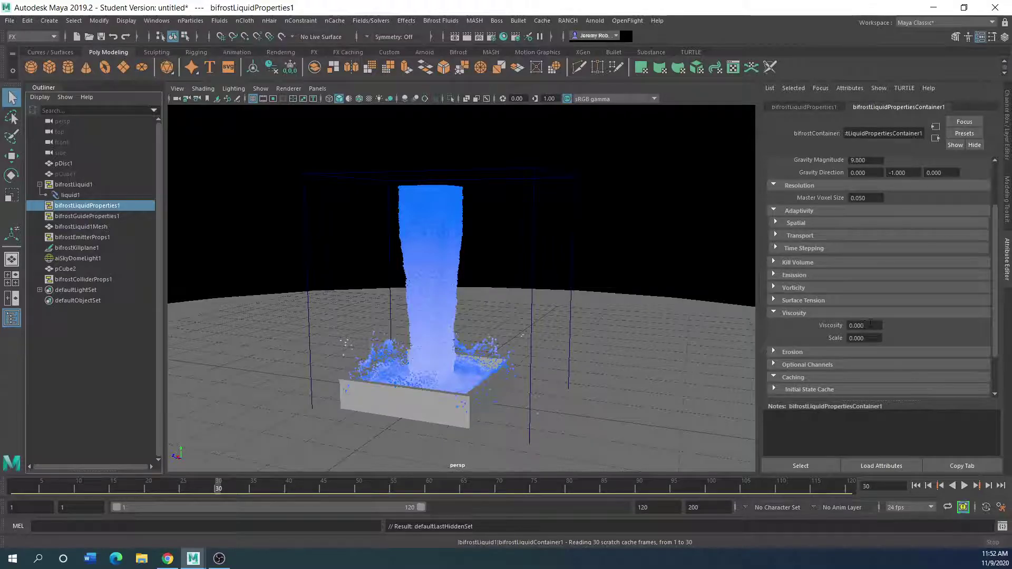
left_click(870, 323)
type("15")
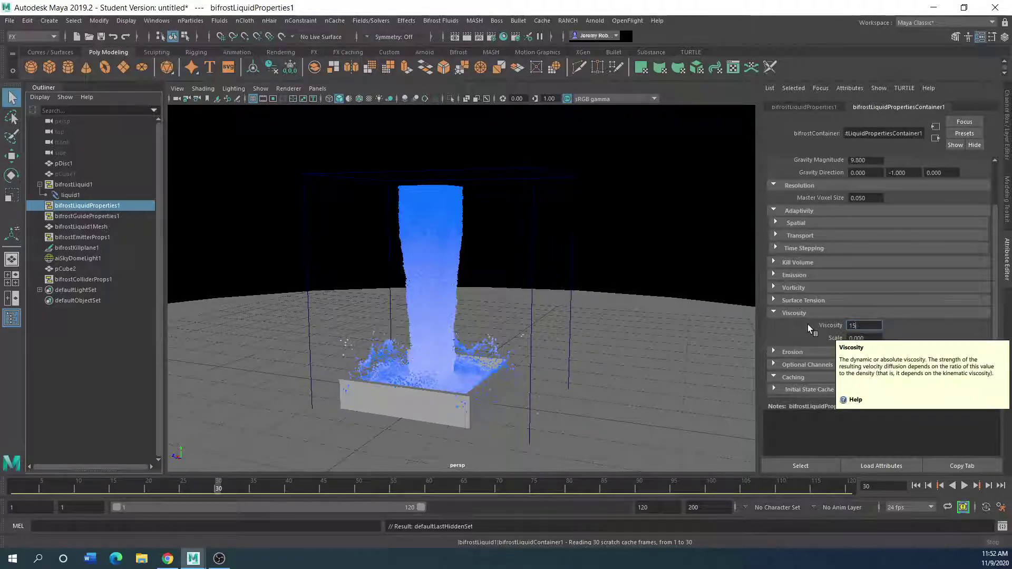
key("Return")
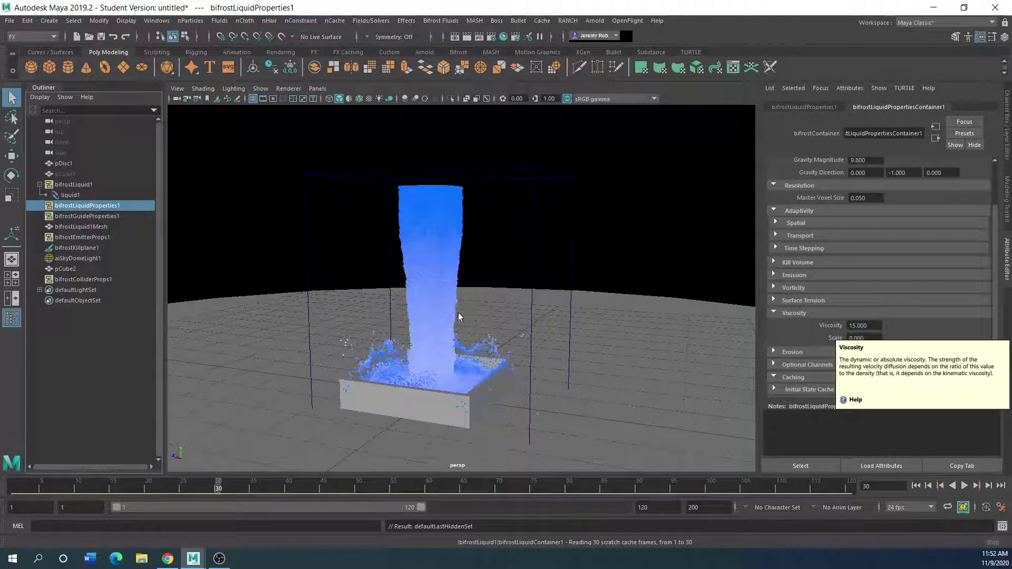
left_click(917, 486)
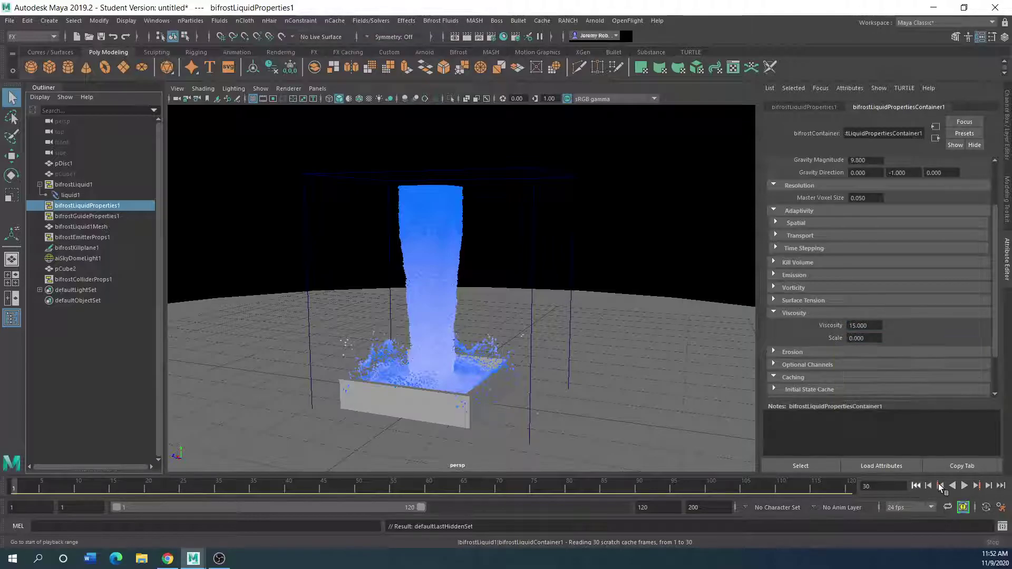
Step: Re-simulate the viscous liquid to frame 31, run a brief Arnold test render, then close RenderView
left_click(960, 486)
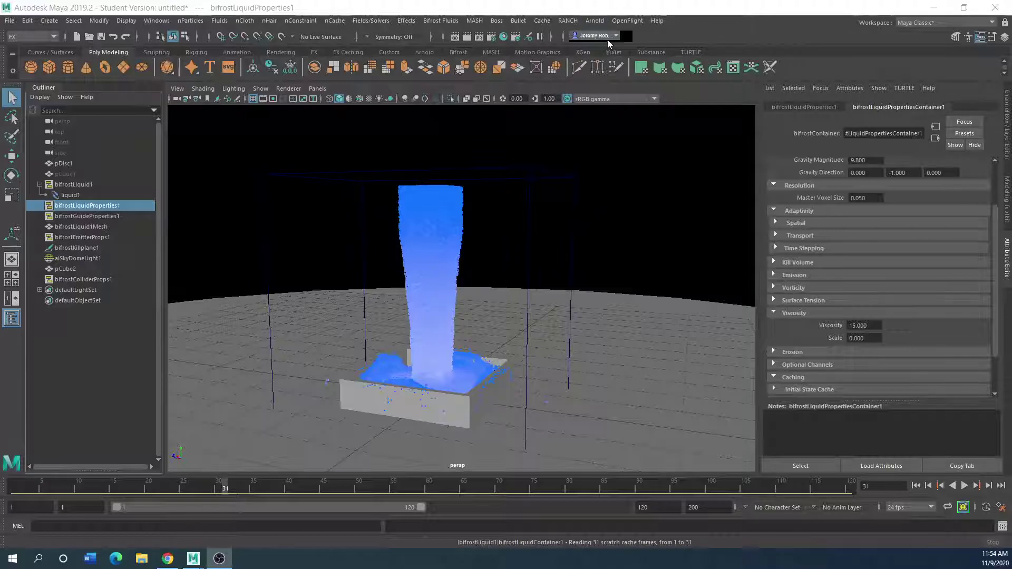
left_click(595, 21)
left_click(600, 48)
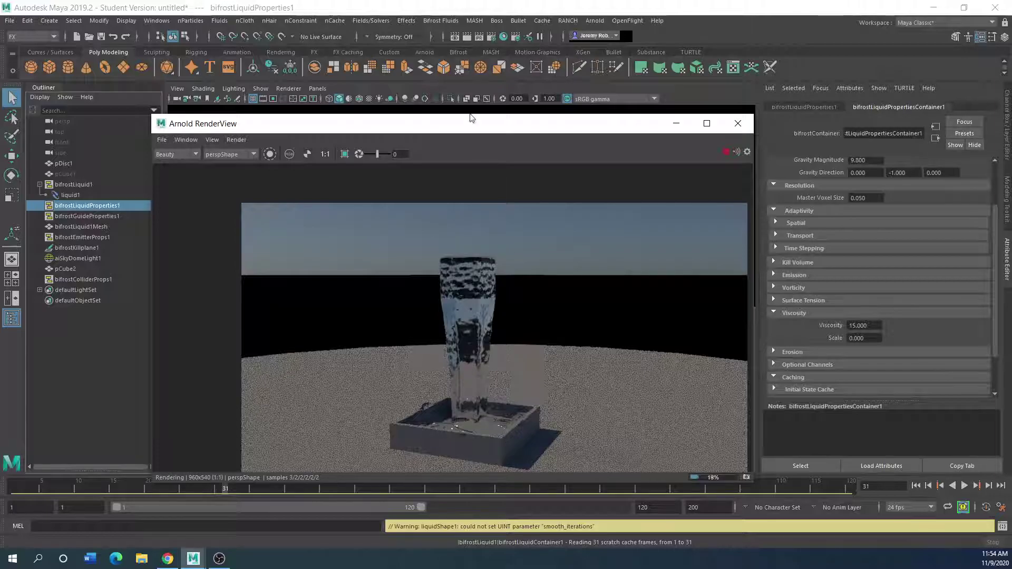
left_click(726, 153)
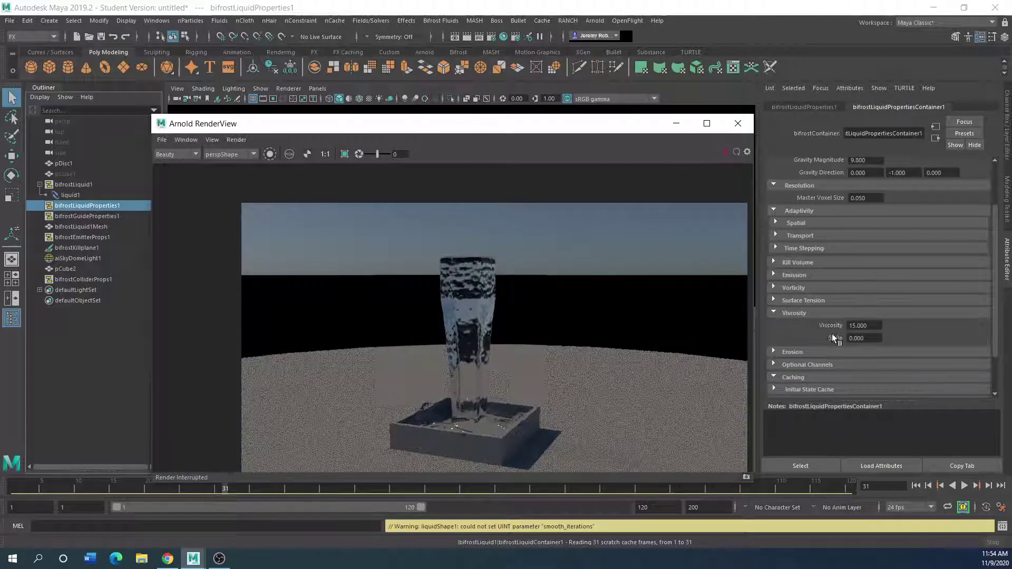
left_click(738, 123)
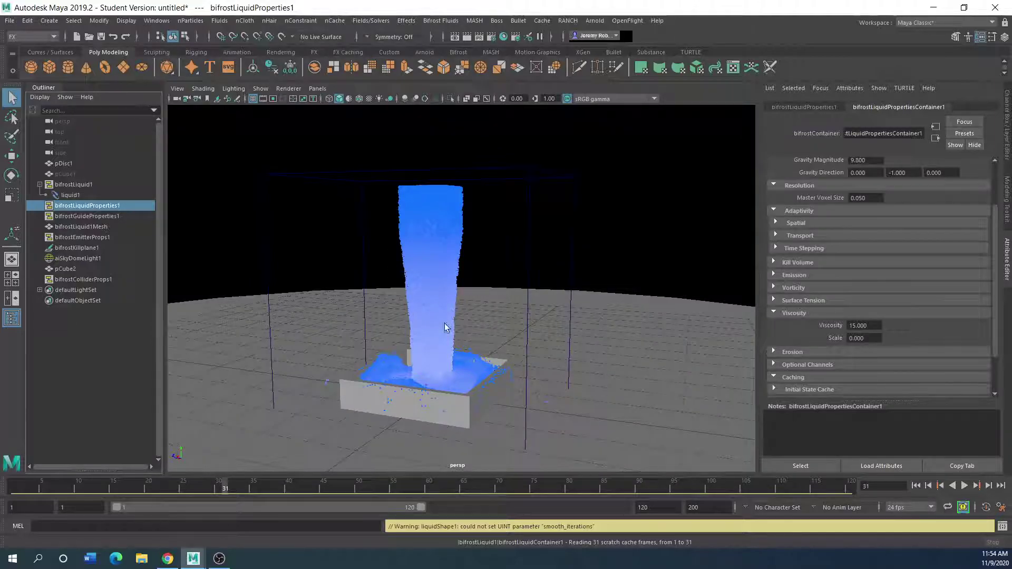
Step: Enable Bifrost Meshing on liquid1 in the Attribute Editor
left_click(773, 313)
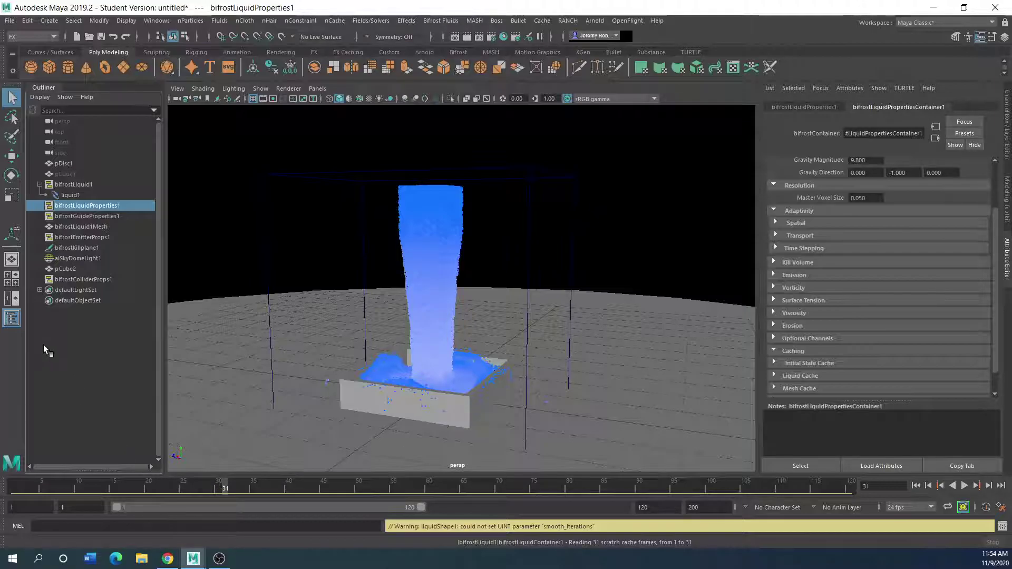
left_click(70, 195)
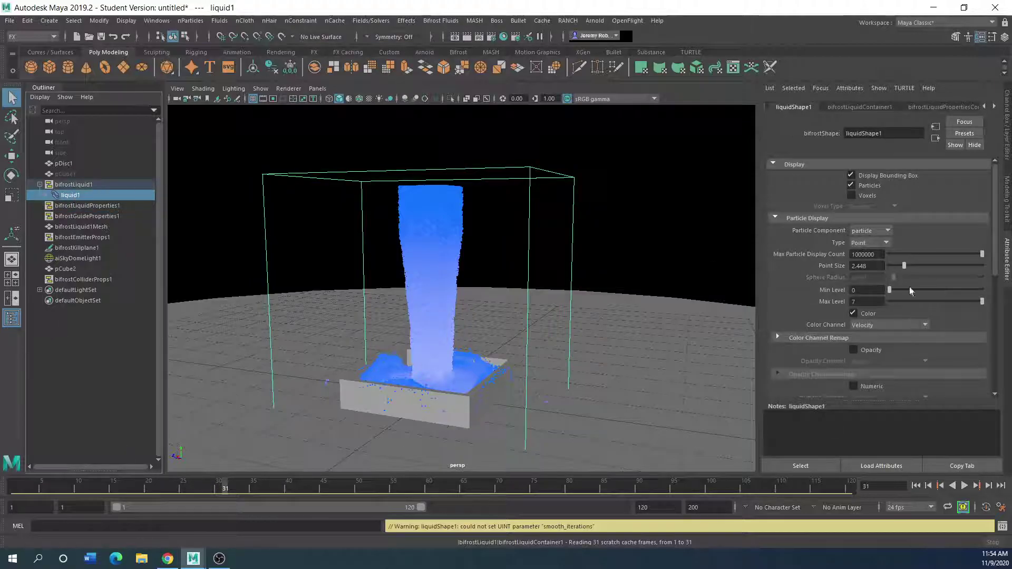
left_click(775, 218)
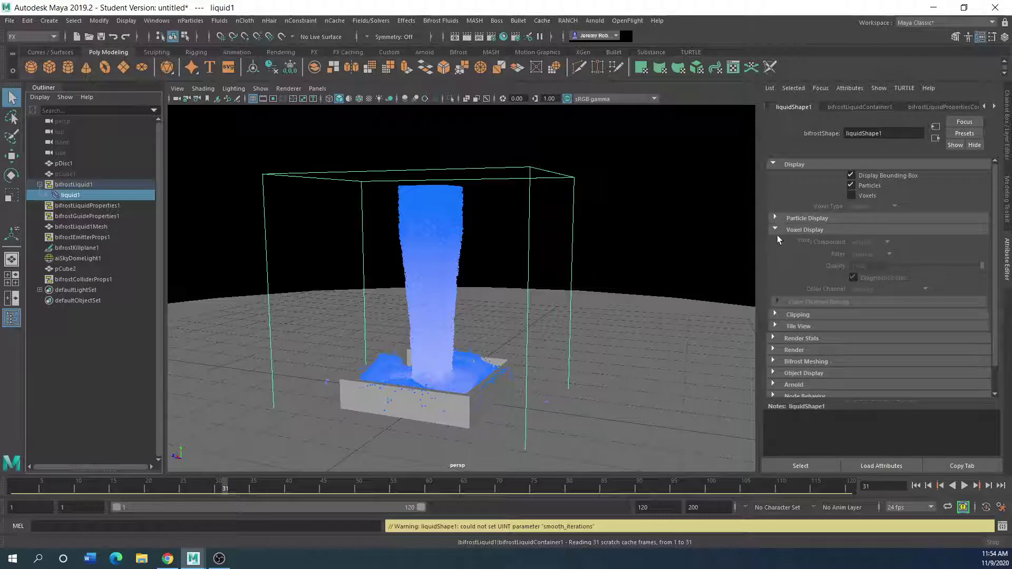
left_click(775, 229)
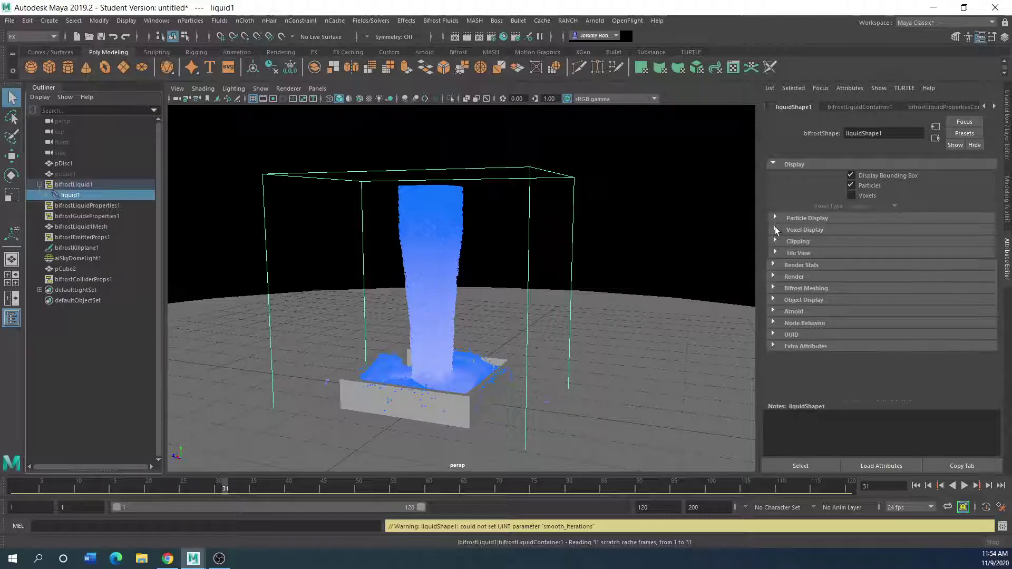
left_click(773, 289)
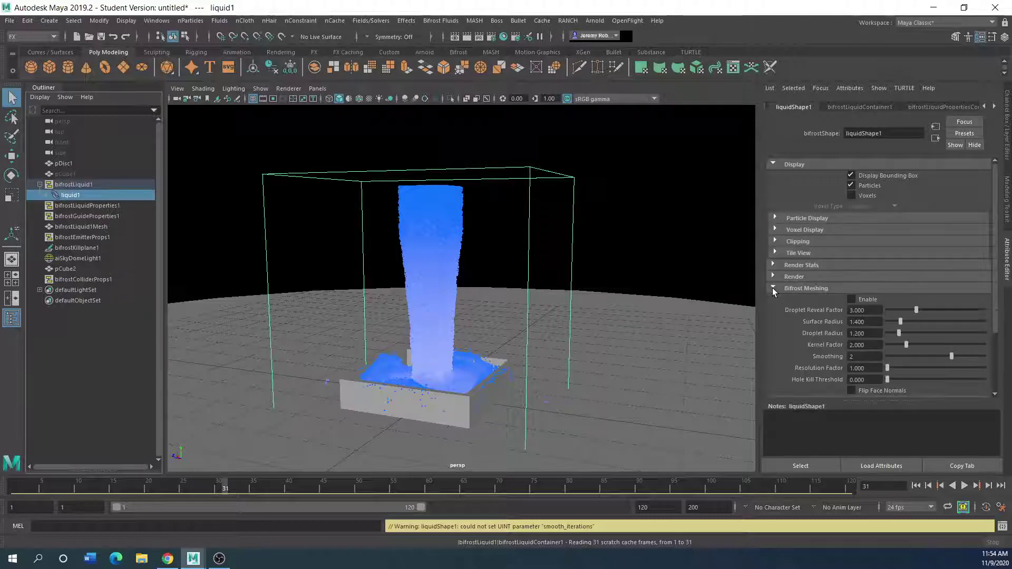
left_click(851, 300)
Step: Rewind and replay the simulation to frame 27 to build the liquid mesh
left_click(916, 486)
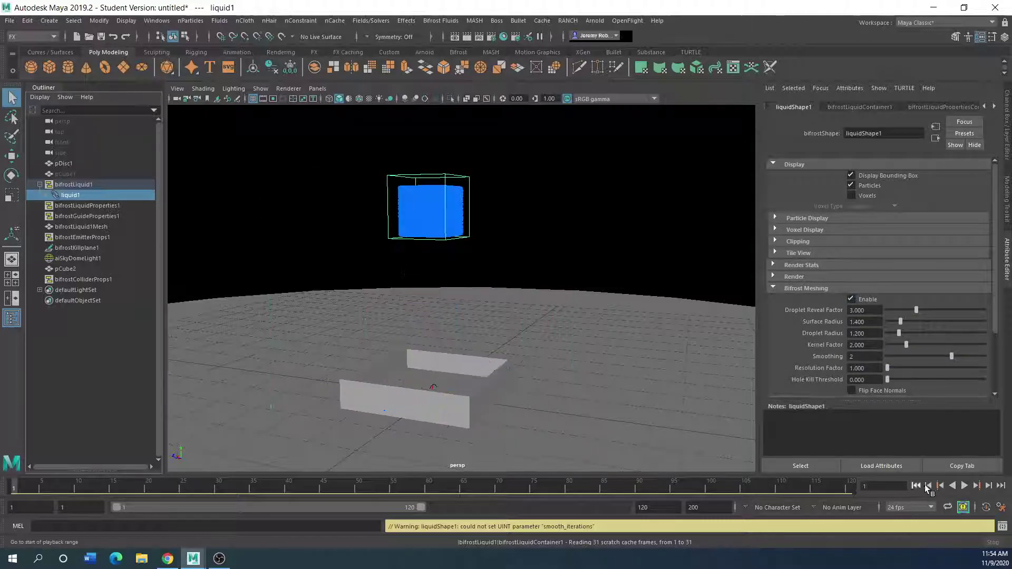
left_click(964, 486)
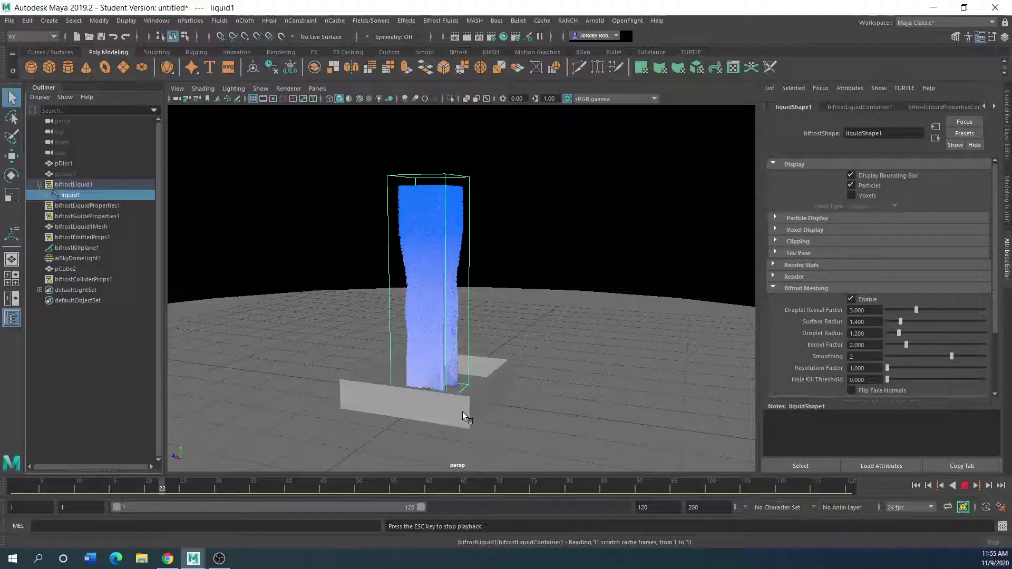
left_click(965, 485)
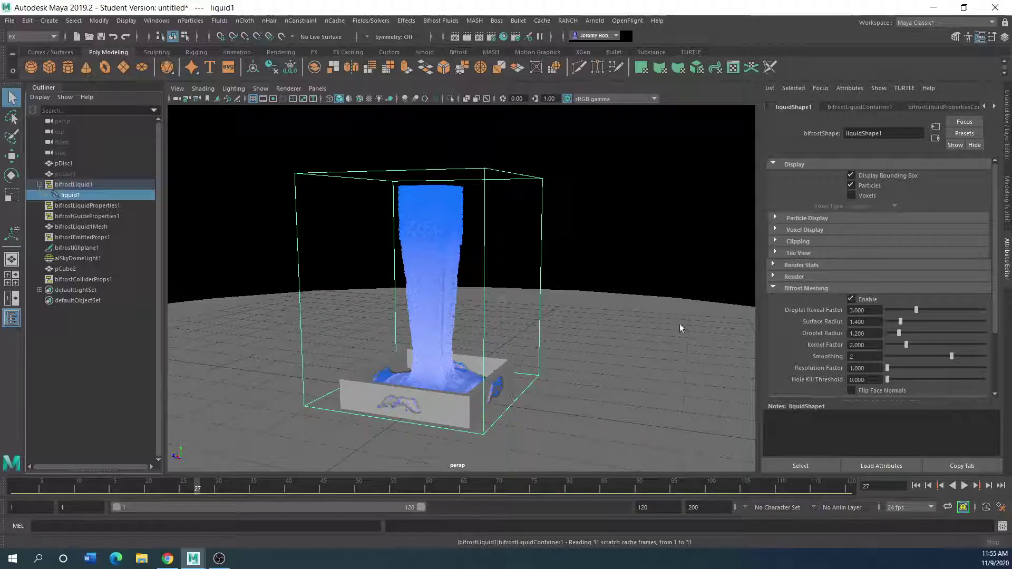
Step: Inspect bifrostLiquid1Mesh, hide the bifrostLiquid1 container, and select the green liquid mesh
left_click(66, 226)
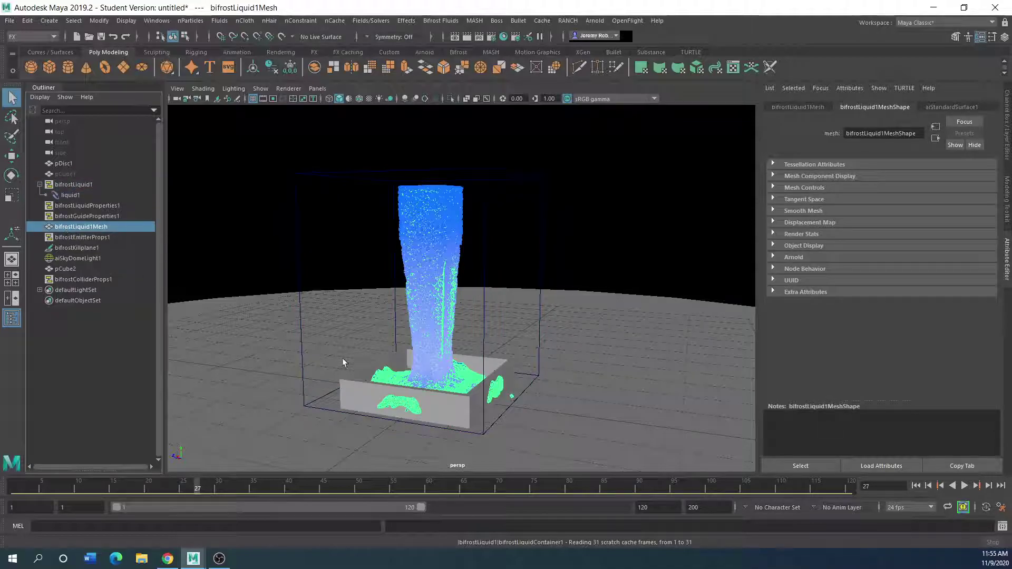
left_click_drag(413, 372, 408, 388, "alt")
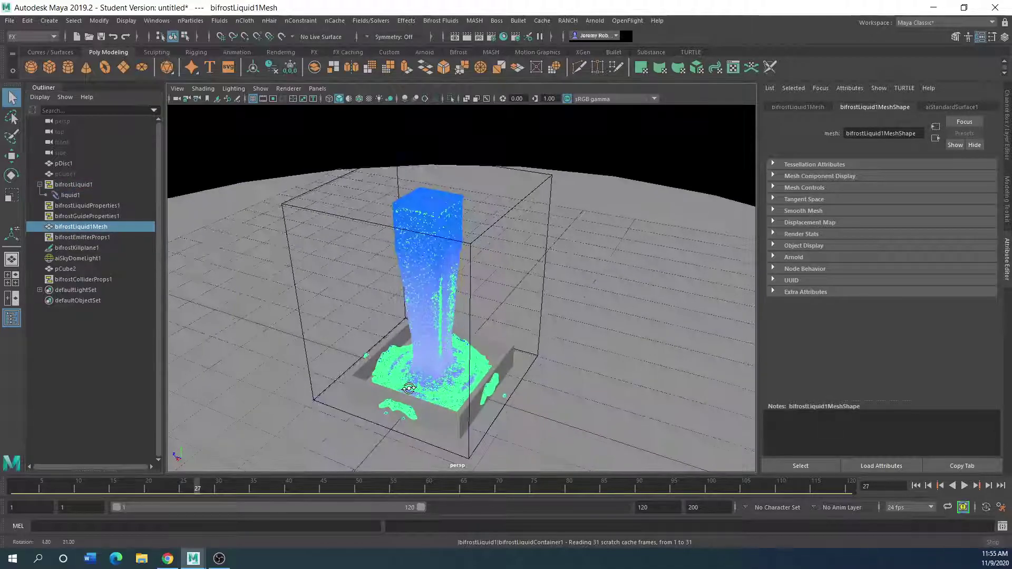
scroll(418, 385, "up", 10)
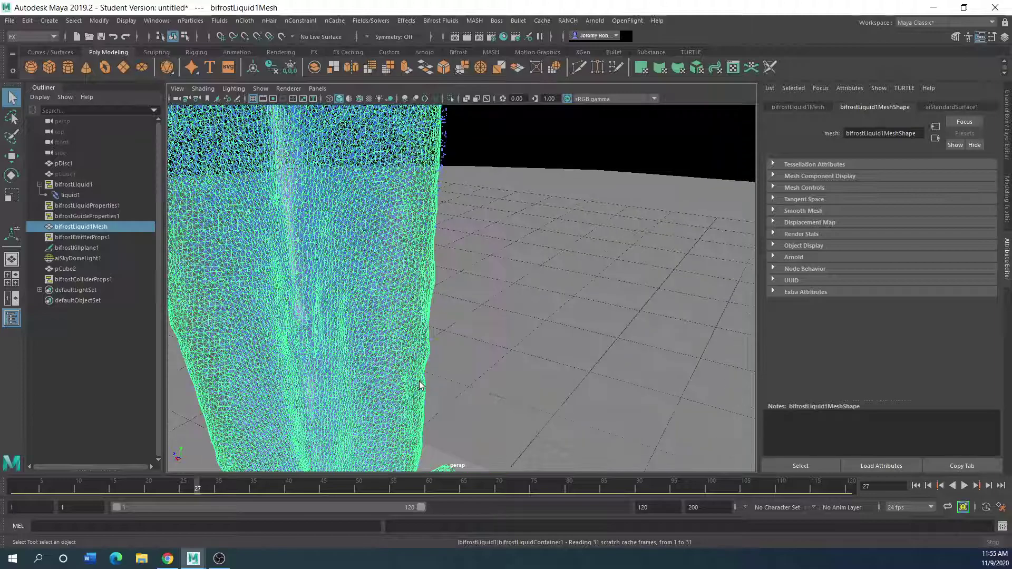
scroll(420, 385, "down", 10)
left_click_drag(419, 382, 418, 374, "alt")
left_click(70, 185)
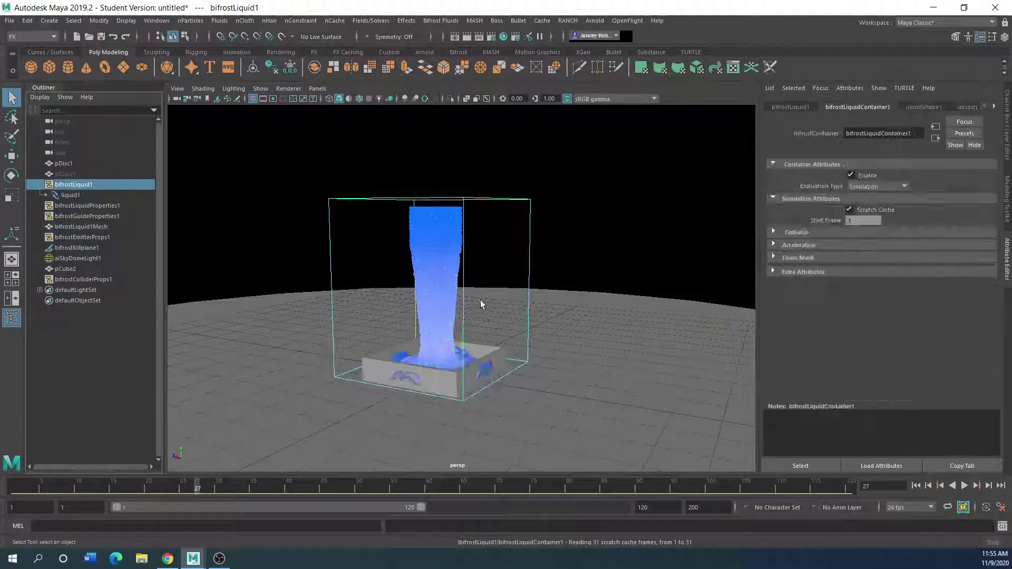
scroll(275, 287, "up", 3)
mouse_move(271, 294)
left_mouse_down("alt")
mouse_move(277, 310)
mouse_move(257, 305)
left_mouse_up("alt")
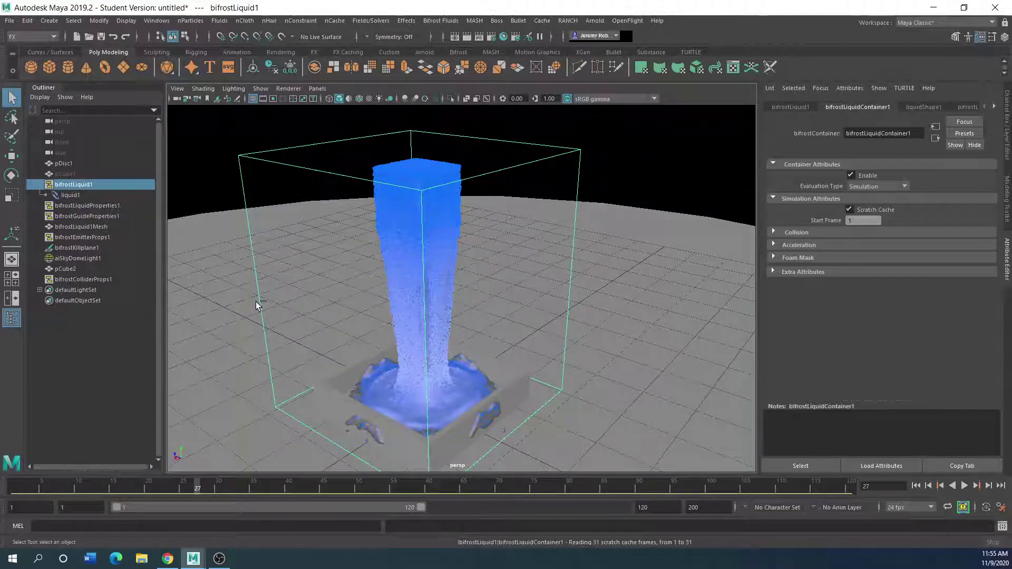
key("ctrl+h")
left_click(417, 307)
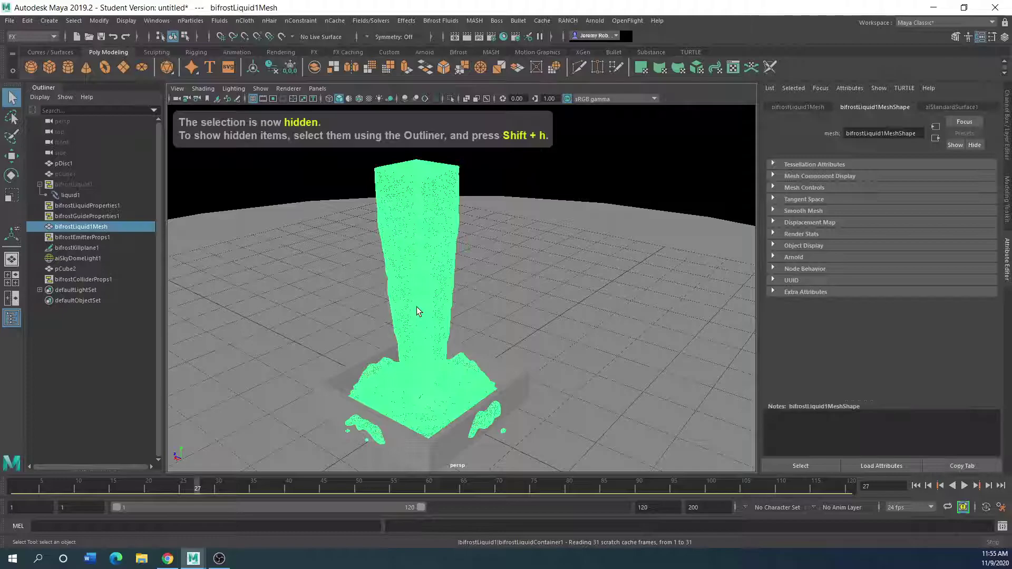
Step: Assign a new aiStandardSurface material to the liquid mesh
right_click(426, 233)
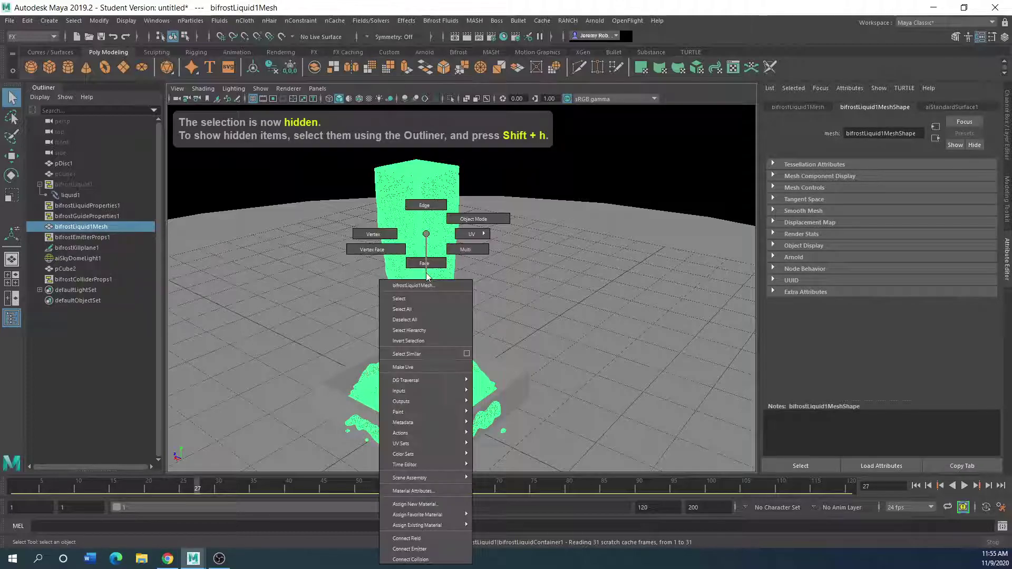
left_click(417, 504)
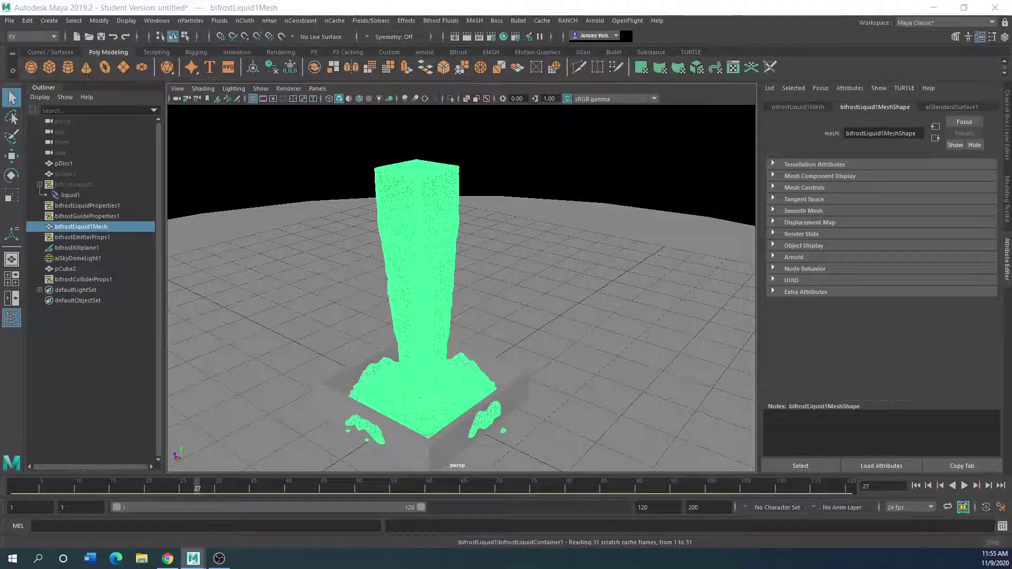
left_click(270, 203)
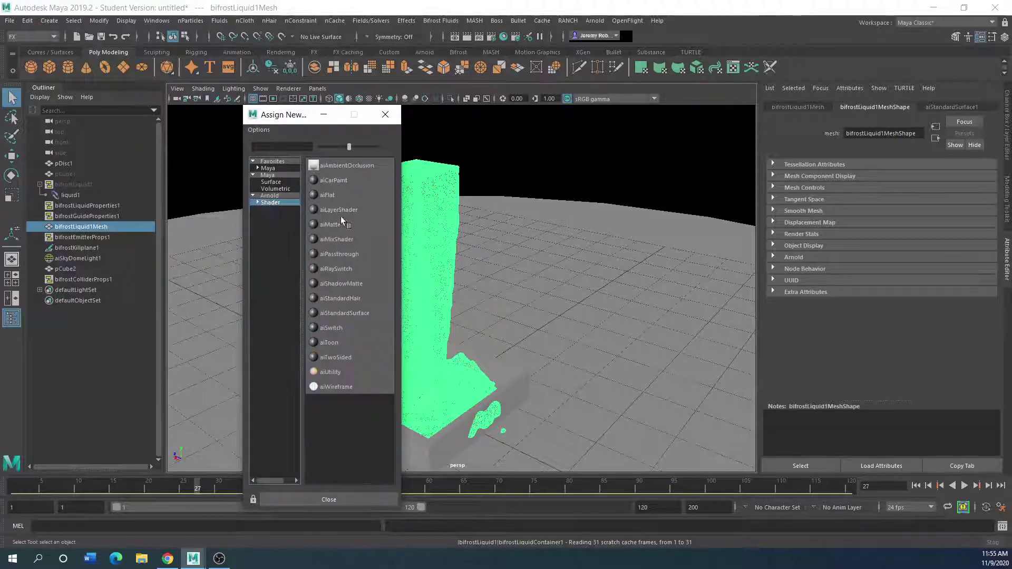
left_click(334, 313)
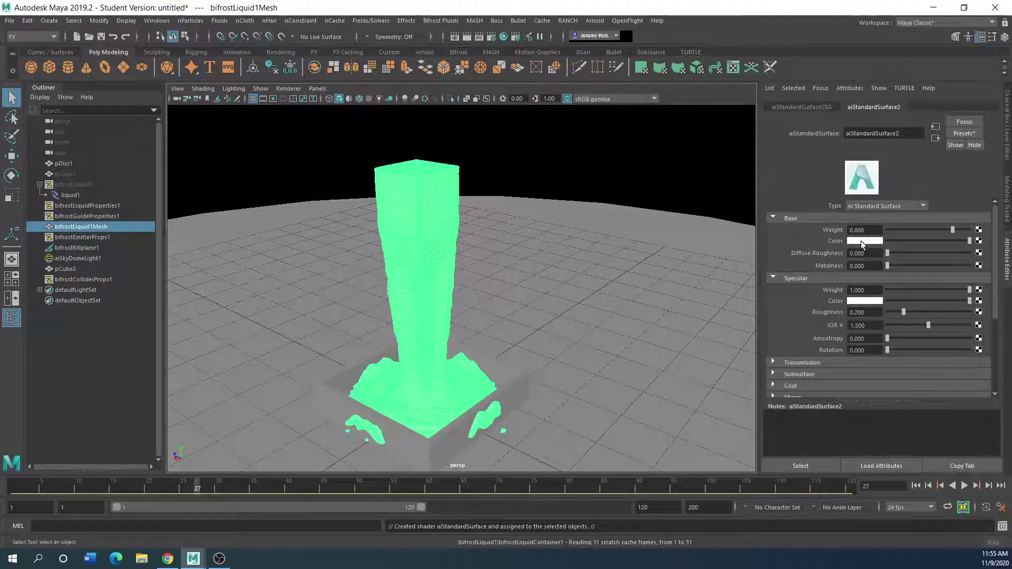
Step: Replace the shader settings with the Blood preset and open Arnold RenderView
left_click(964, 134)
mouse_move(942, 173)
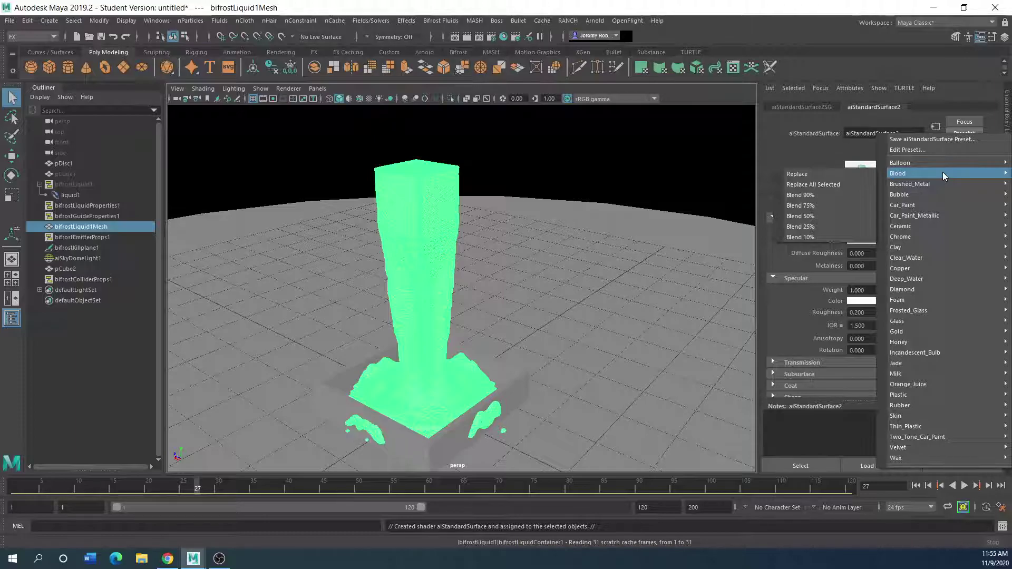
left_click(821, 175)
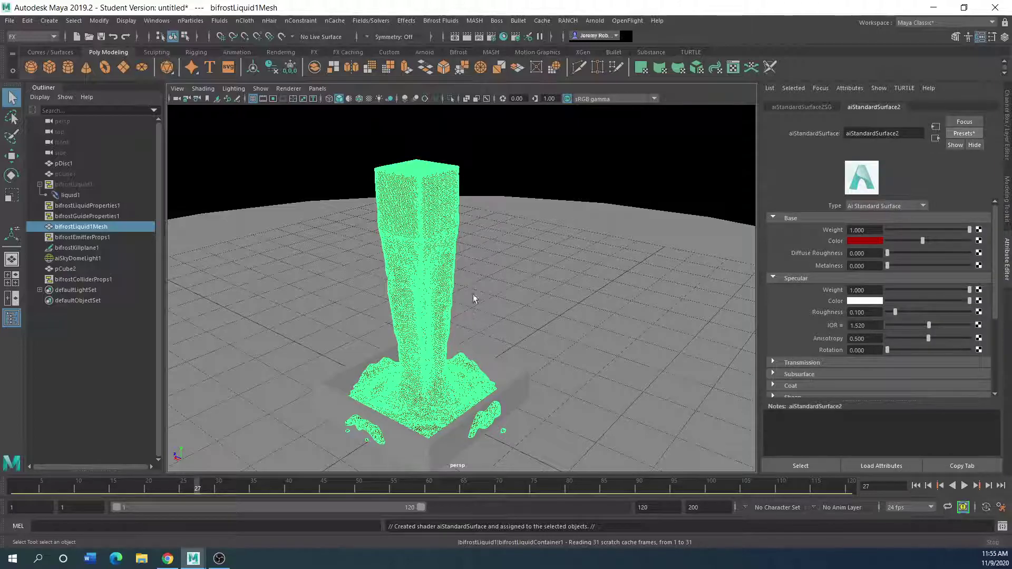
left_click(595, 21)
left_click(619, 49)
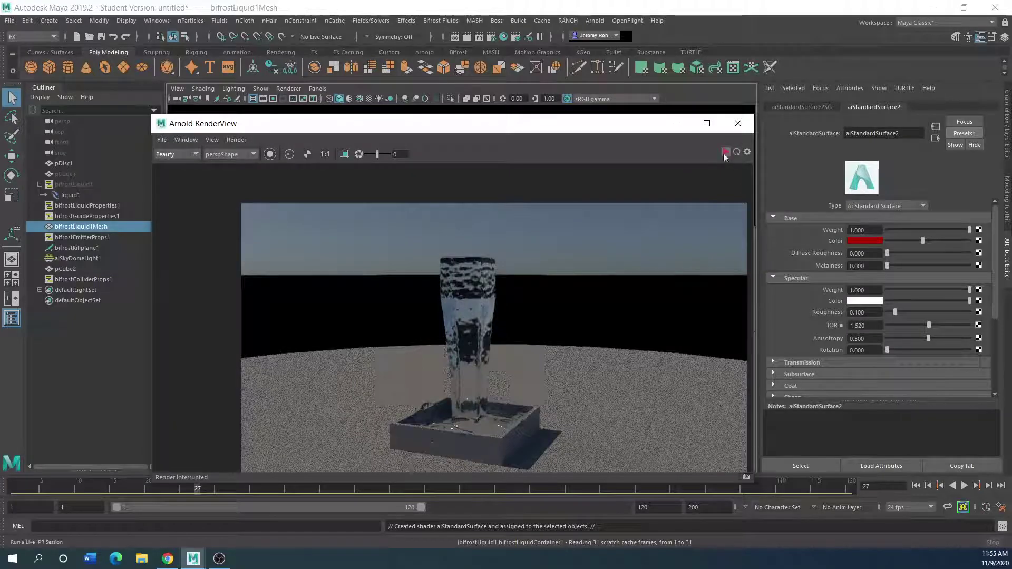
Step: Start an IPR render, lower Specular Weight to 0.175, and reposition the RenderView window
left_click(726, 152)
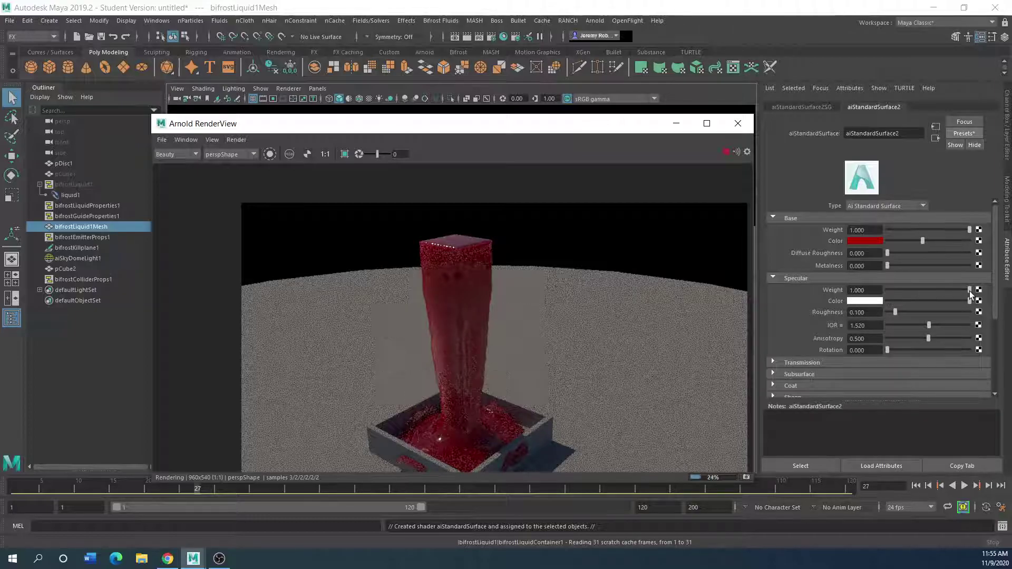
left_click_drag(969, 290, 901, 293)
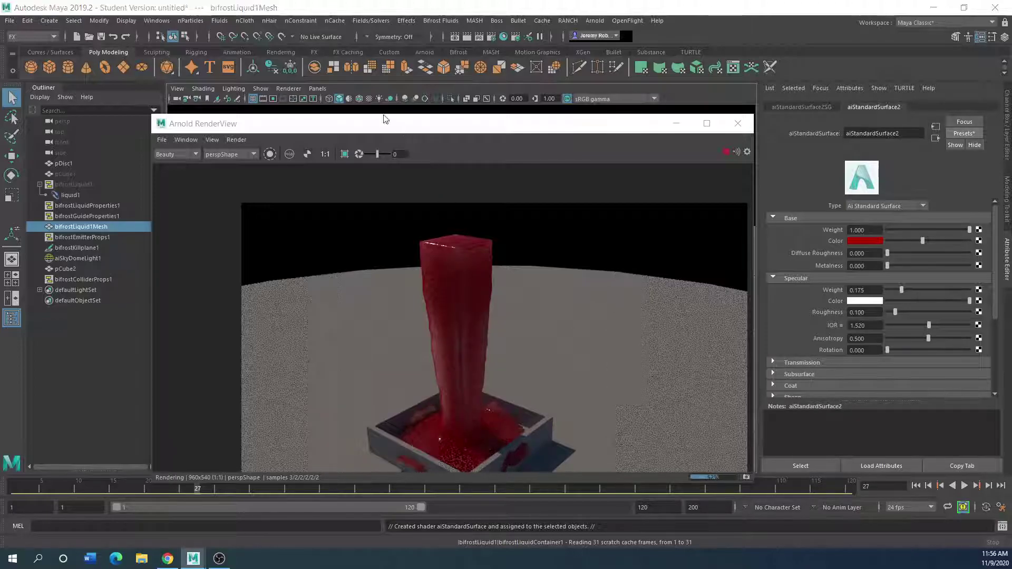
left_click_drag(403, 128, 369, 99)
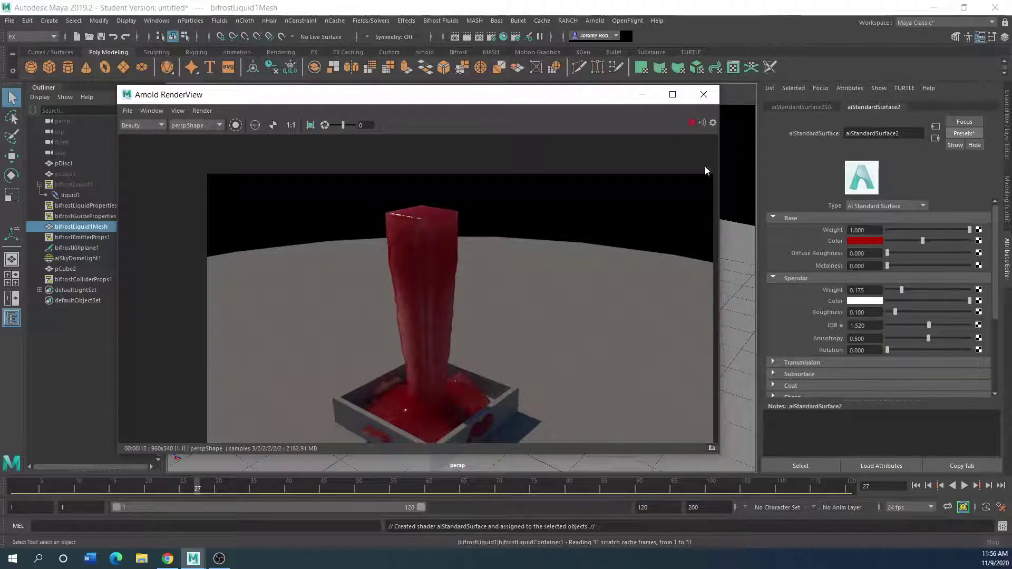
Step: Close the Arnold RenderView and delete the liquid mesh's non-deformer history
left_click(704, 94)
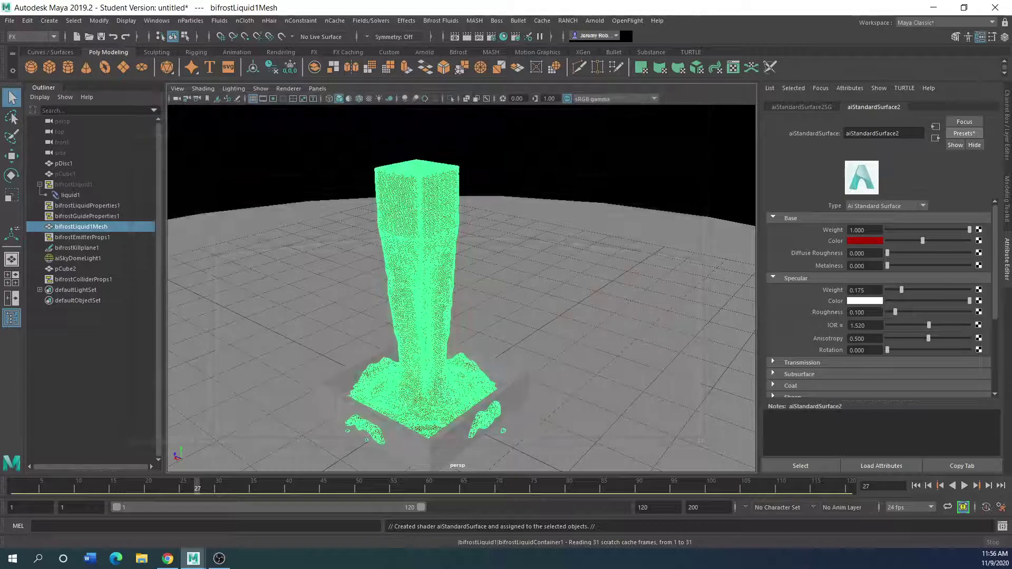
left_click(11, 156)
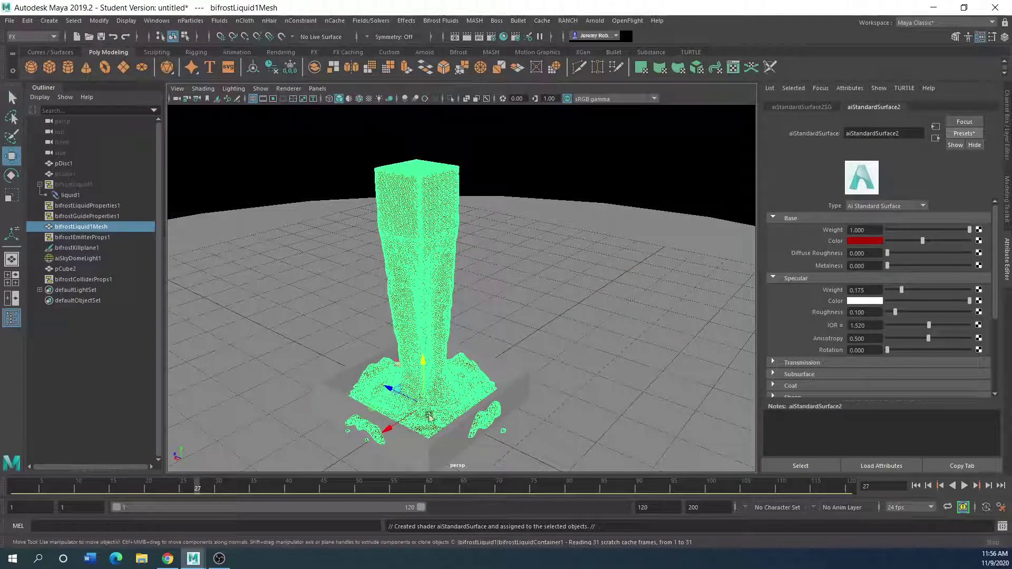
left_click(27, 21)
mouse_move(132, 145)
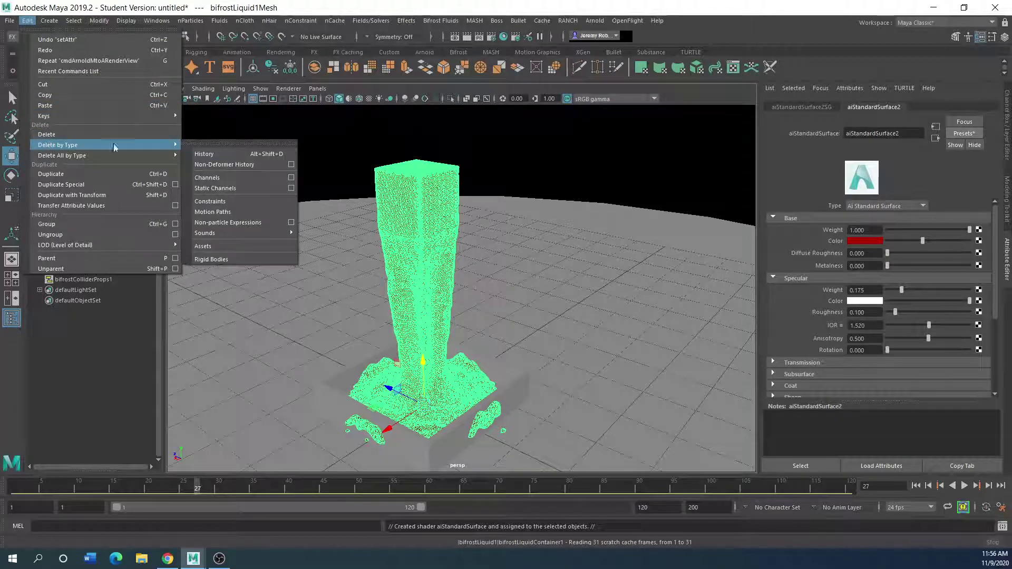
left_click(202, 163)
Step: Move the liquid mesh along X away from the box, keeping it selected
left_click_drag(395, 414, 436, 411)
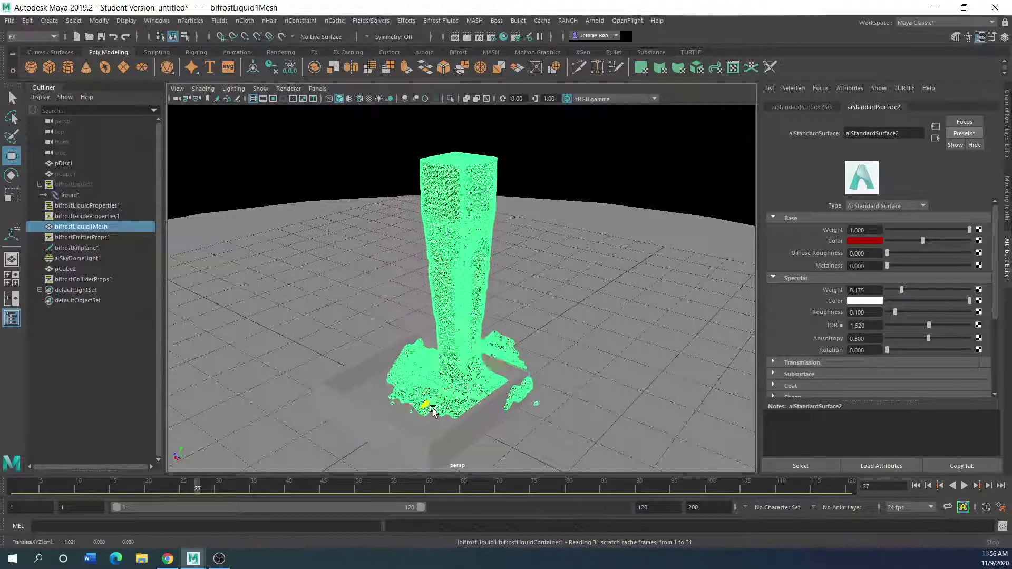
key("ctrl+z")
key("ctrl+z")
key("ctrl+z")
key("ctrl+z")
key("ctrl+z")
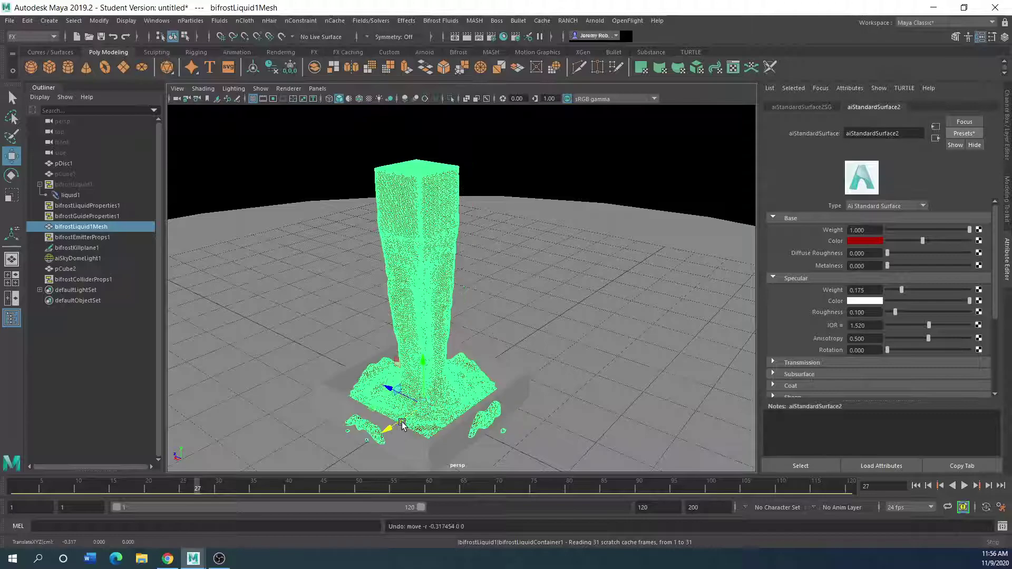
left_click(392, 429)
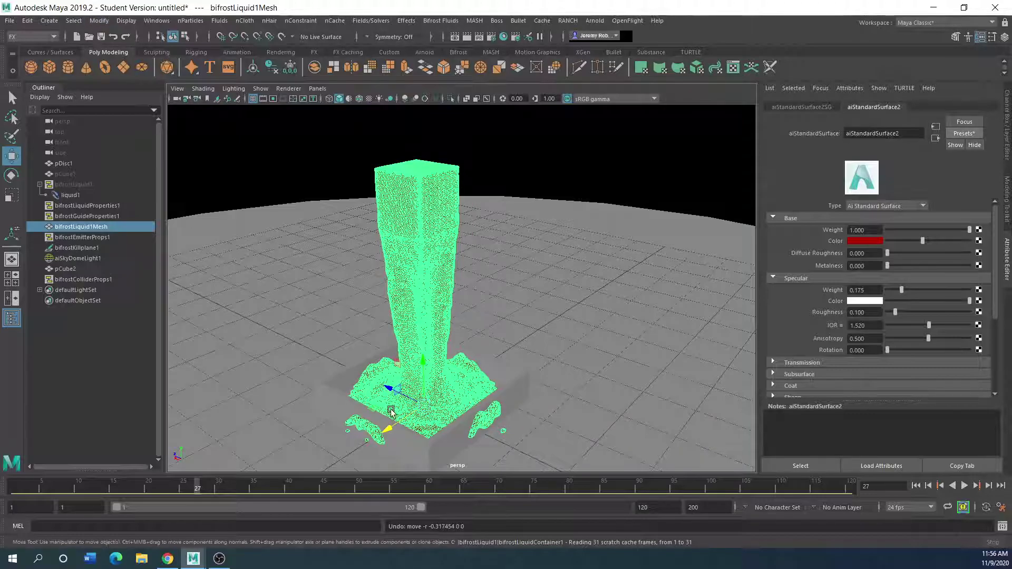
left_click_drag(389, 388, 543, 316)
left_click(563, 251)
left_click(594, 244)
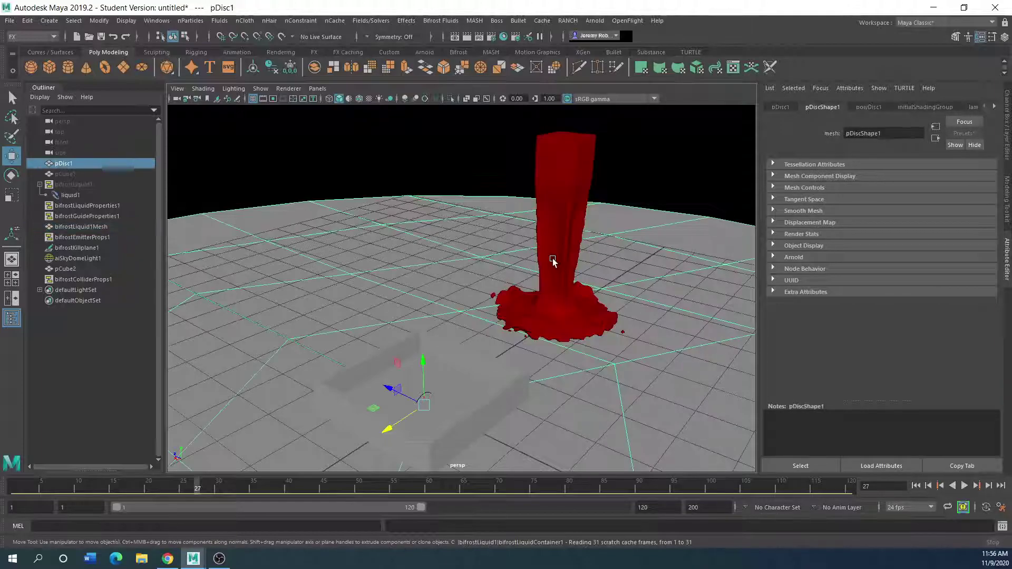
scroll(553, 260, "up", 2)
left_click(626, 235)
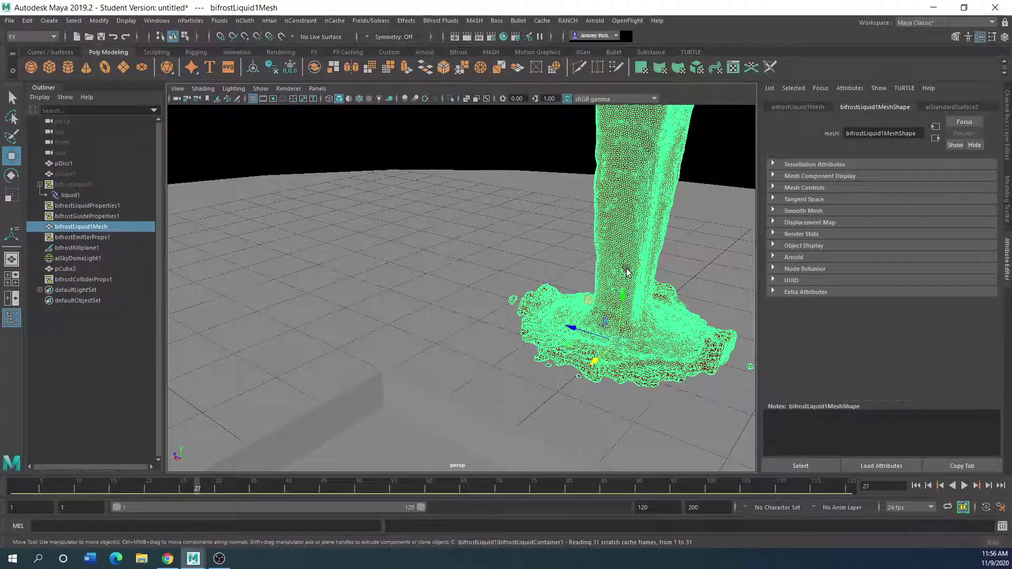
left_click_drag(628, 271, 488, 311, "alt")
Step: In vertex mode with soft selection on, nudge vertices on the liquid column
scroll(474, 332, "up", 5)
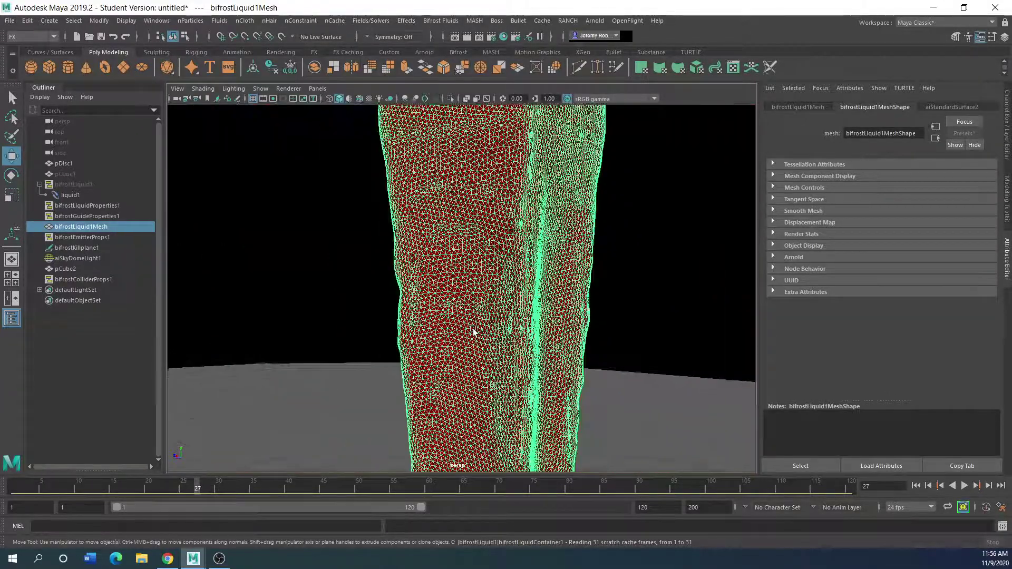
scroll(473, 332, "down", 3)
left_click_drag(473, 331, 460, 278, "alt")
right_click(462, 279)
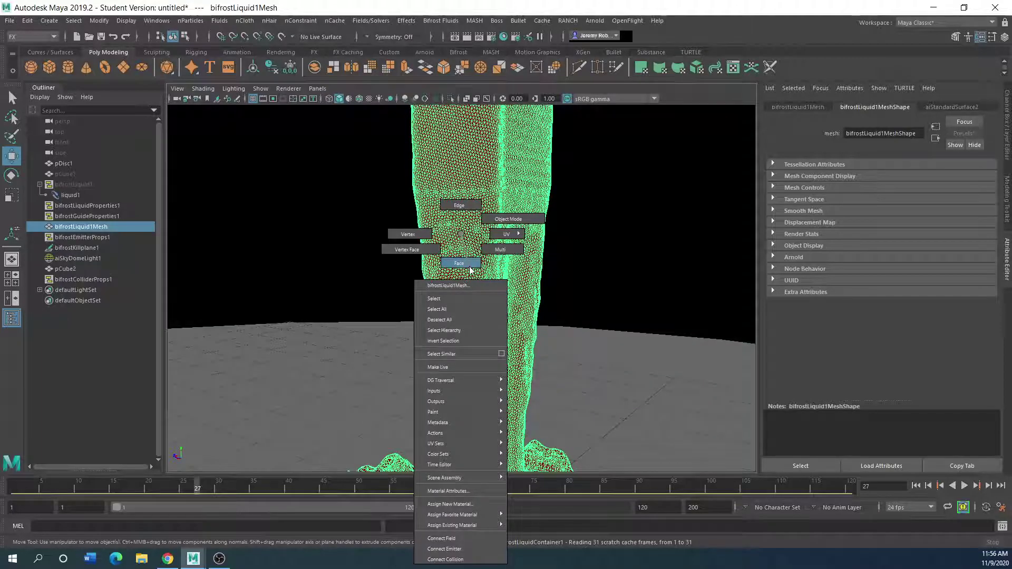
left_click(407, 234)
left_click(463, 252)
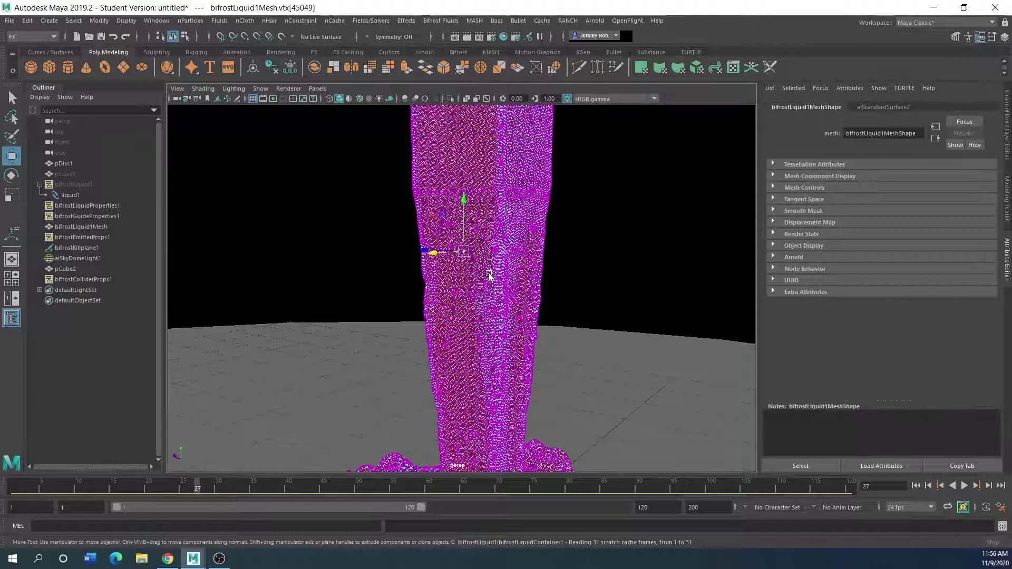
key("b")
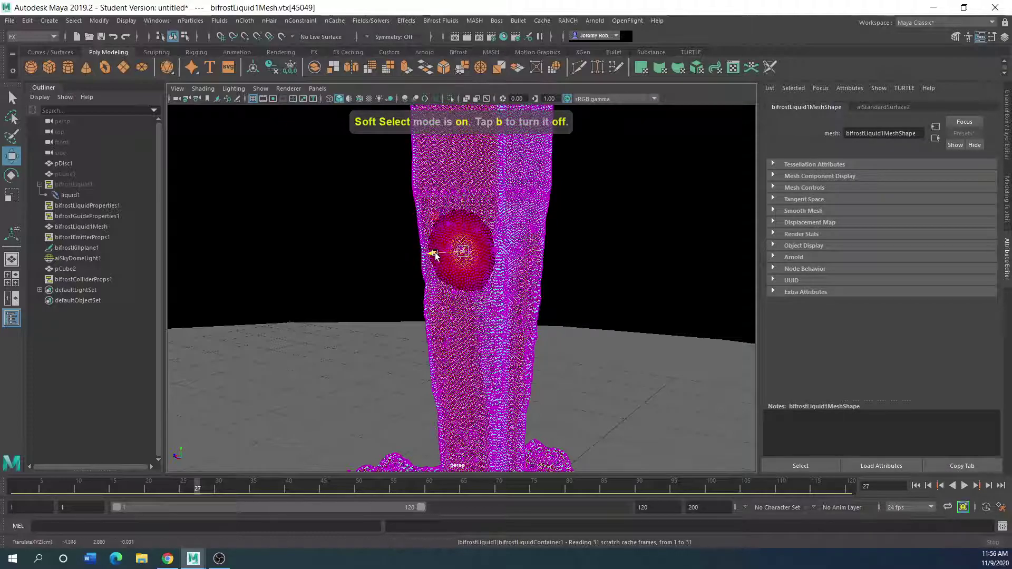
left_click(466, 166)
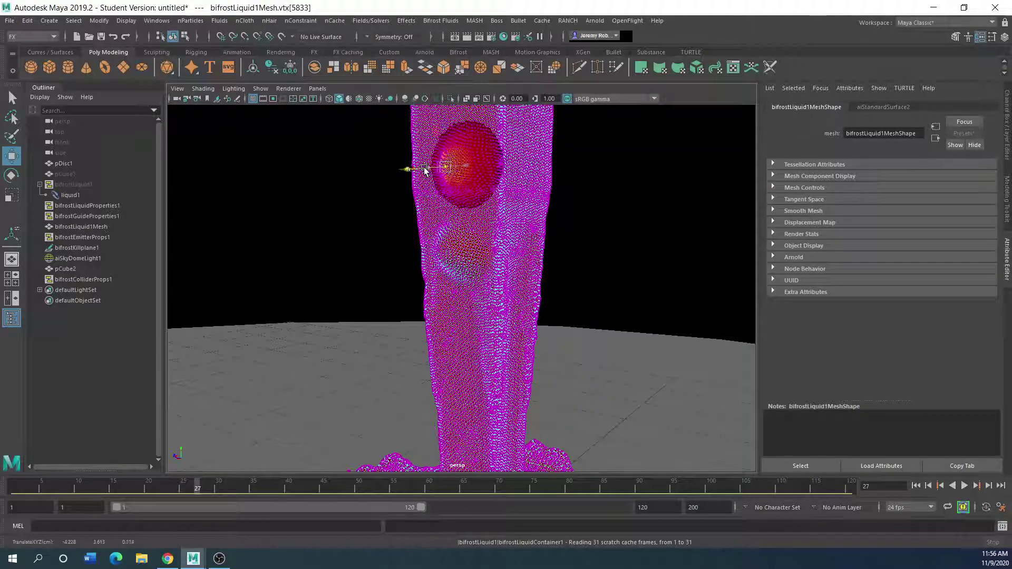
left_click(513, 284)
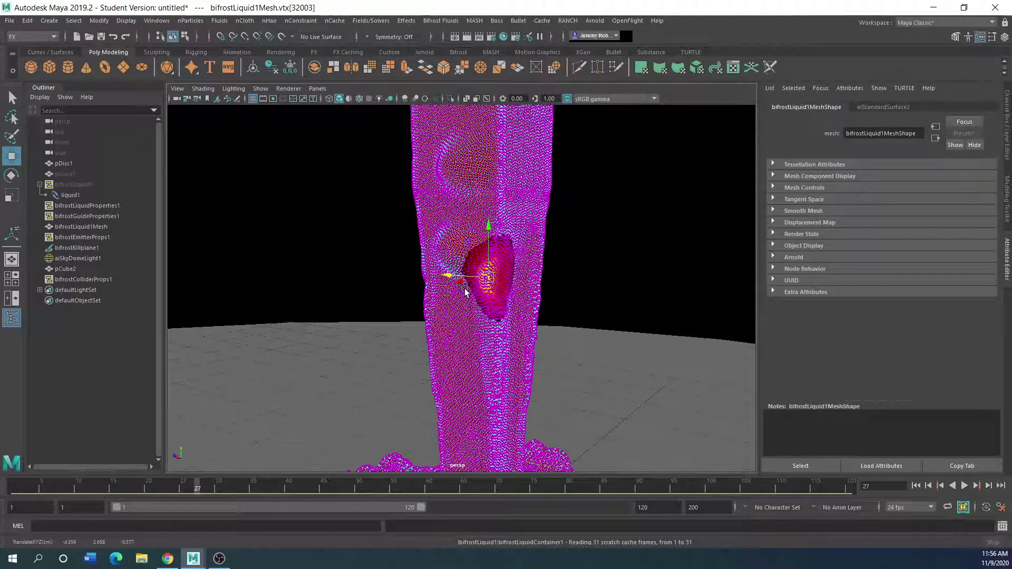
Step: Return to object mode and orbit to a higher view of the box and liquid
scroll(457, 359, "down", 3)
left_click_drag(364, 293, 428, 308, "alt")
right_click_drag(418, 233, 463, 216)
left_click(429, 314)
left_click_drag(443, 292, 391, 376, "alt")
right_click_drag(391, 375, 481, 340, "alt")
left_click_drag(481, 340, 495, 337, "alt")
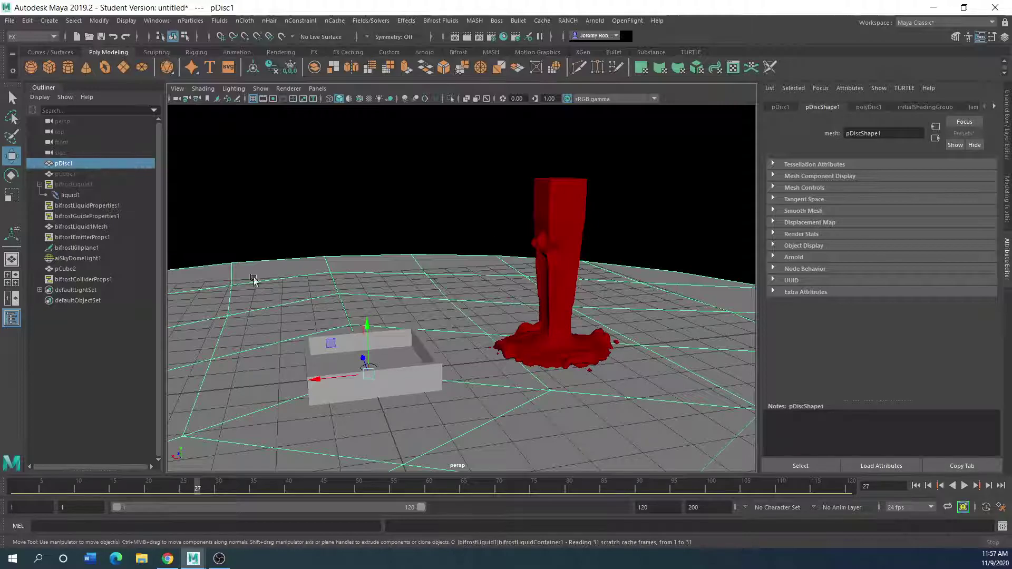
Step: Delete bifrostLiquid1Mesh, select bifrostLiquid1 and rewind the simulation to frame 1
left_click(560, 285)
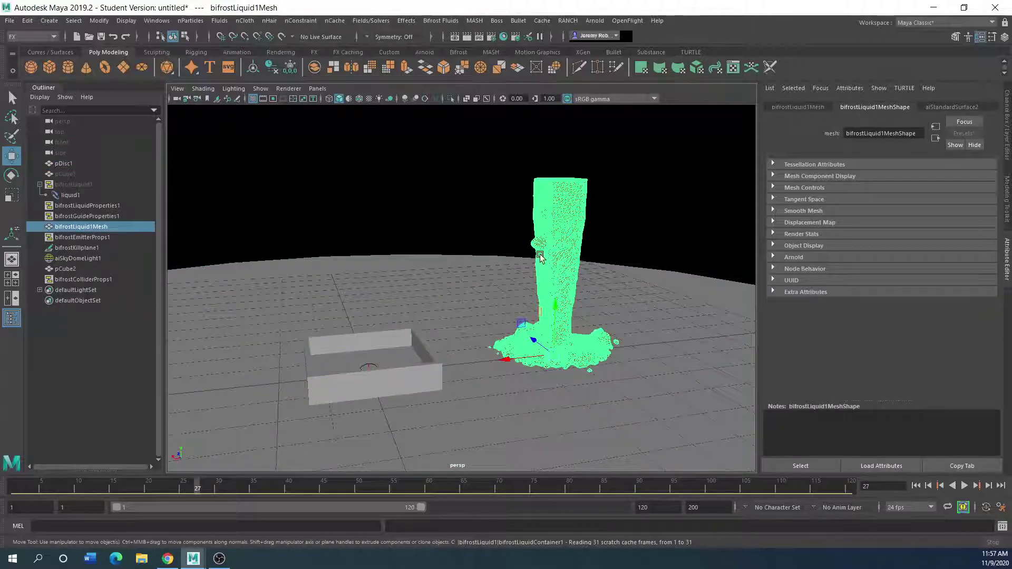
key("Delete")
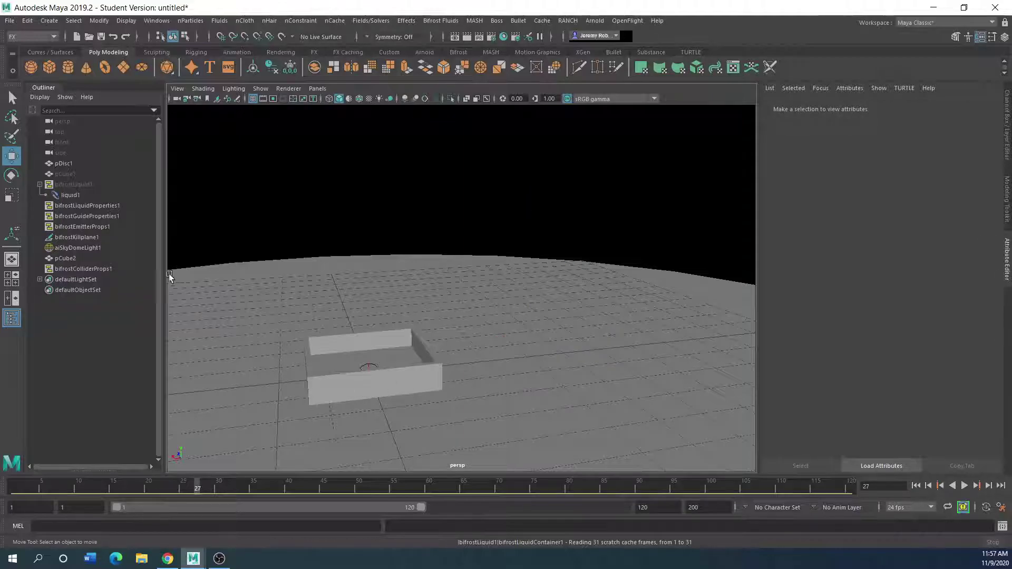
left_click(56, 185)
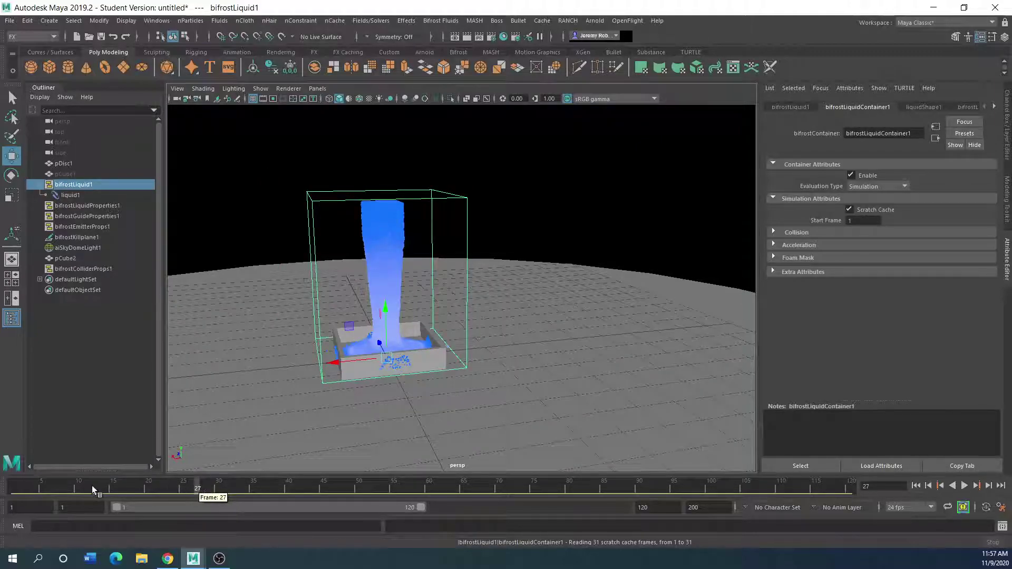
left_click_drag(80, 485, 11, 488)
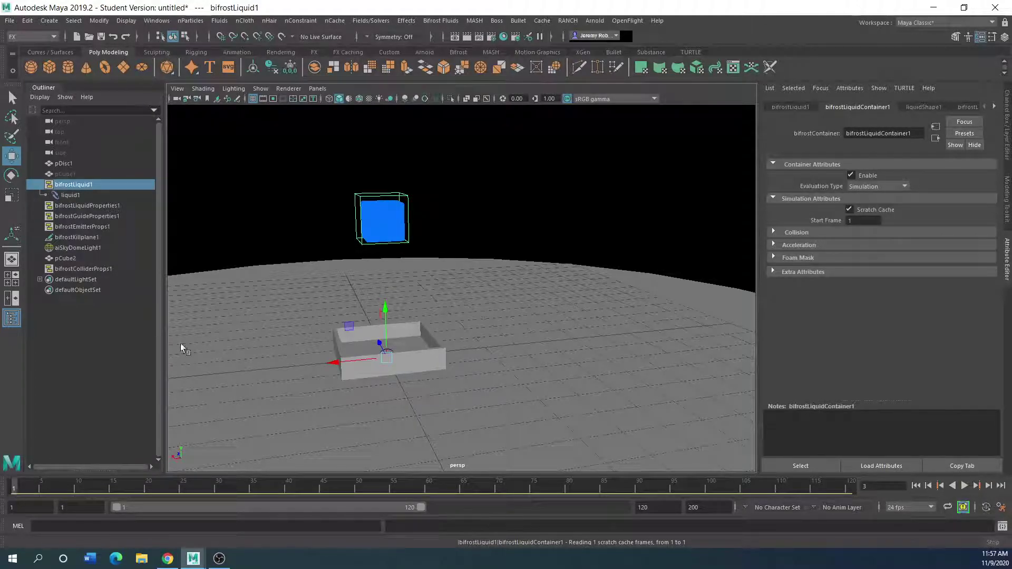
middle_click_drag(296, 358, 394, 362, "alt")
left_click_drag(394, 363, 412, 361, "alt")
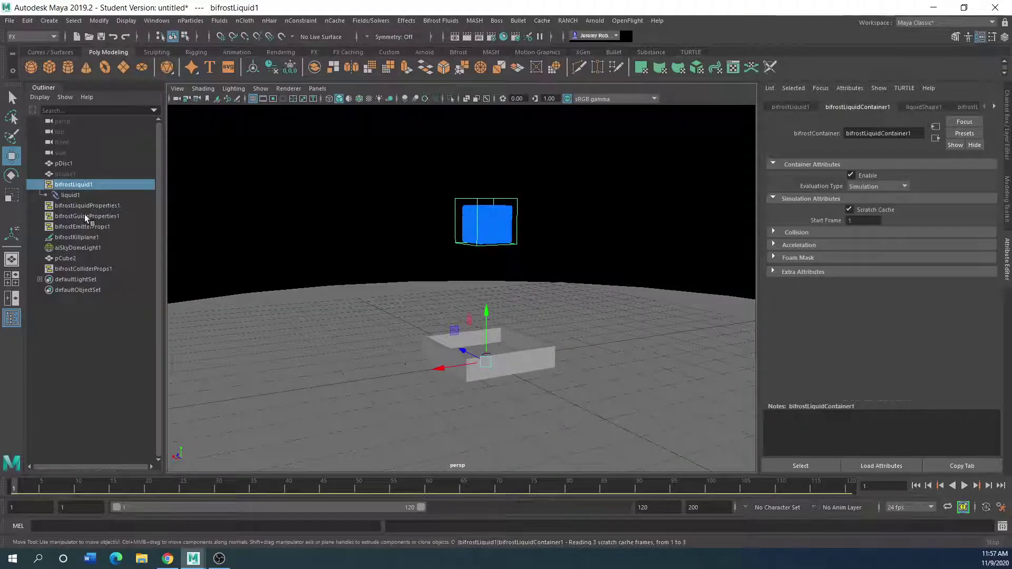
Step: Assign bifrostLiquid1 a new aiStandardSurface with green base colour at weight 0.8, then play
right_click(483, 226)
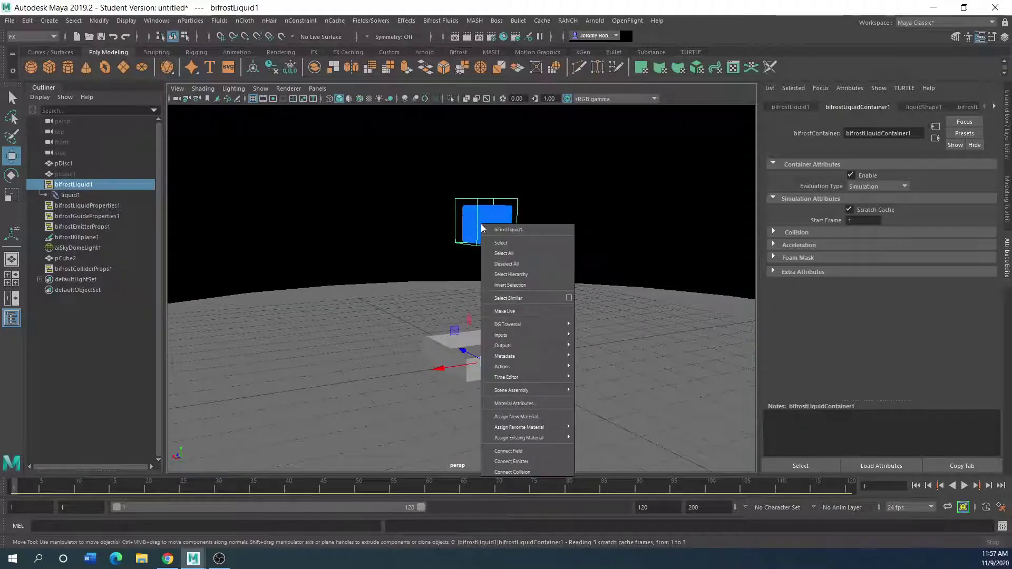
left_click(505, 418)
left_click(273, 203)
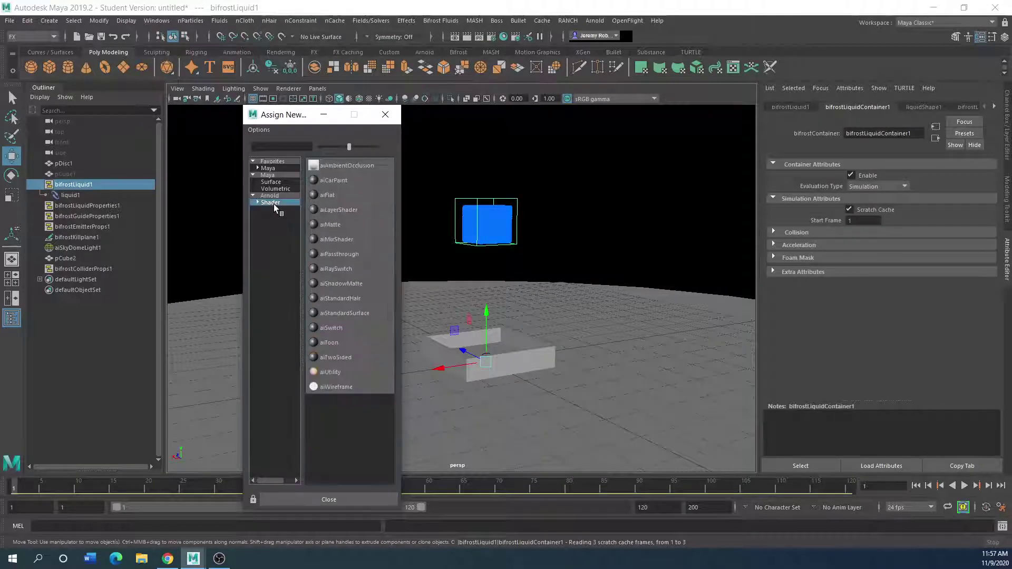
left_click(346, 313)
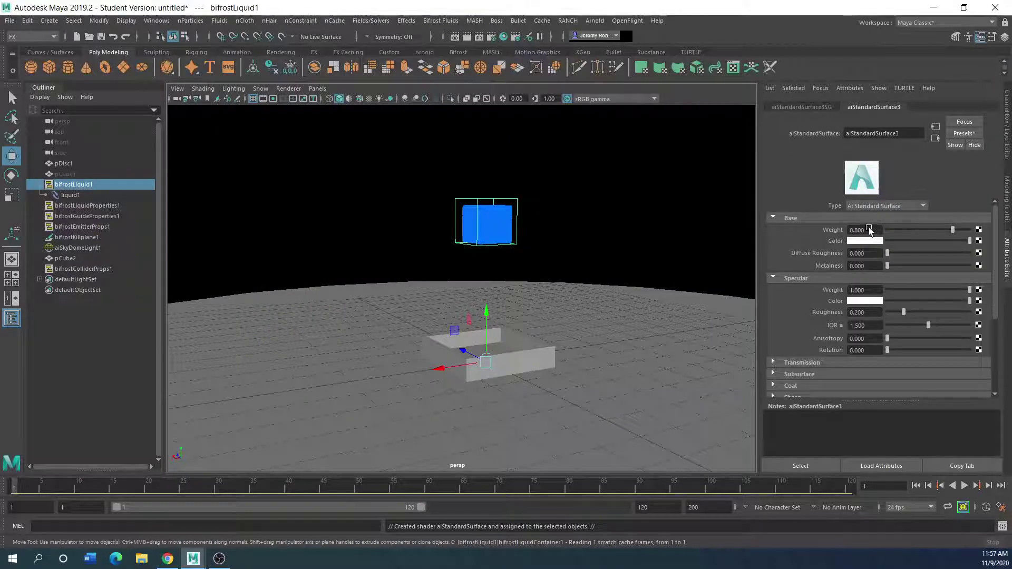
left_click(861, 241)
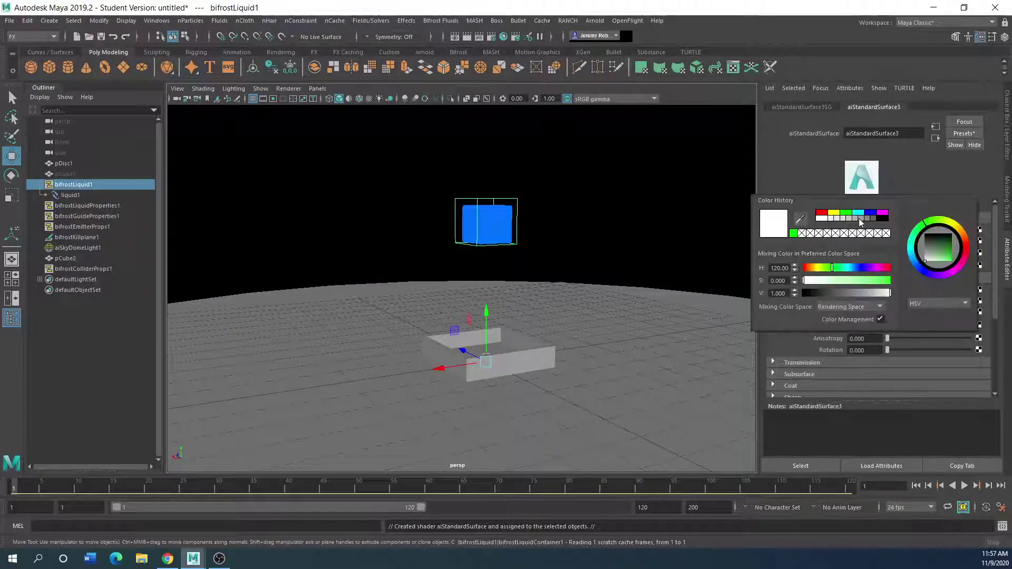
left_click(845, 215)
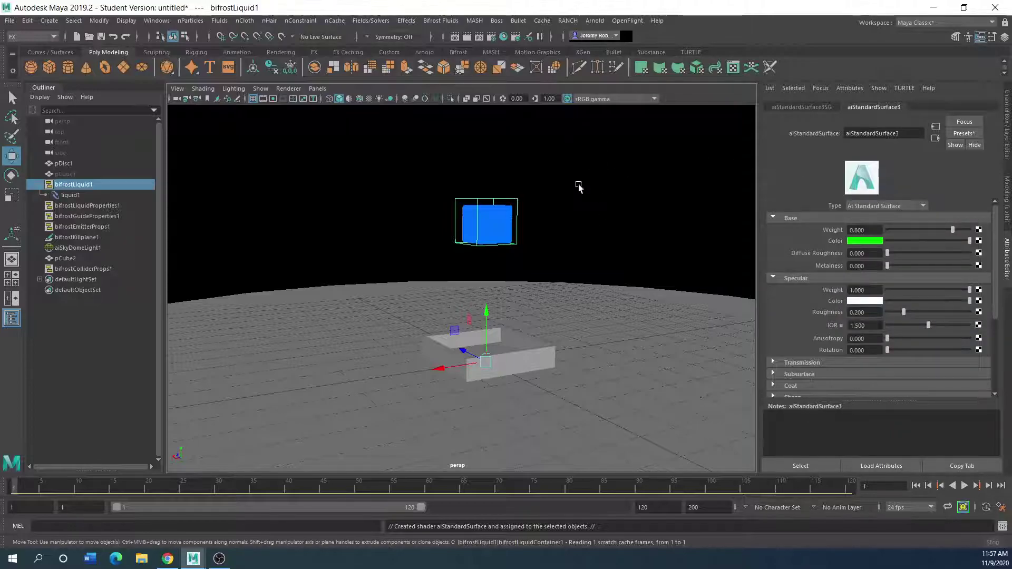
left_click(964, 485)
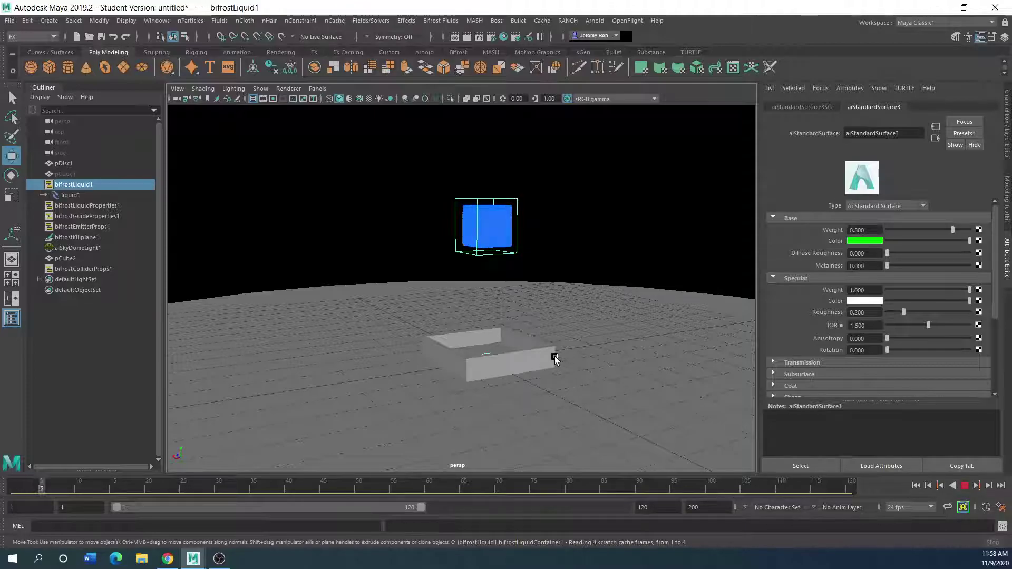
scroll(461, 288, "up", 3)
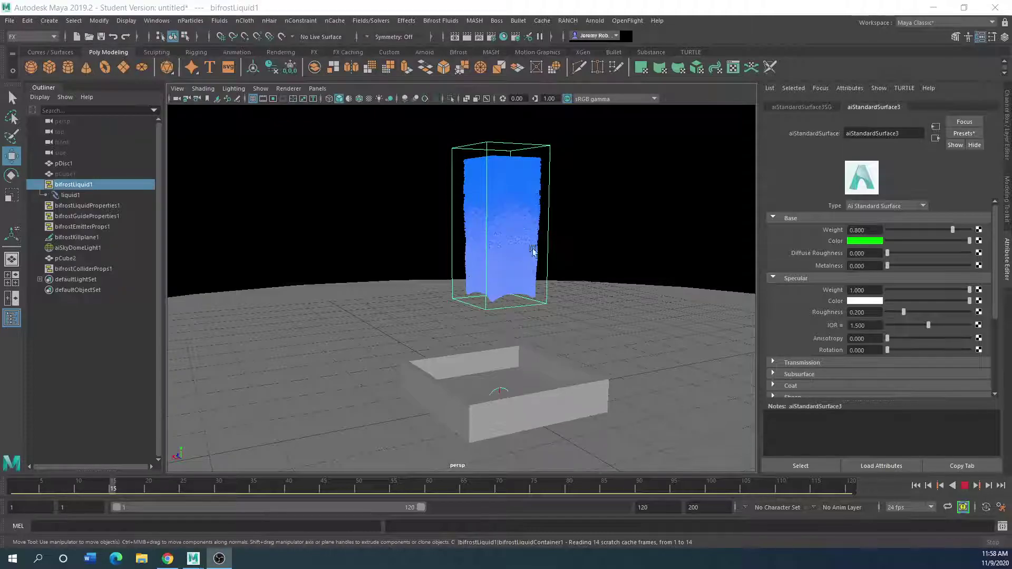
key("ctrl+z")
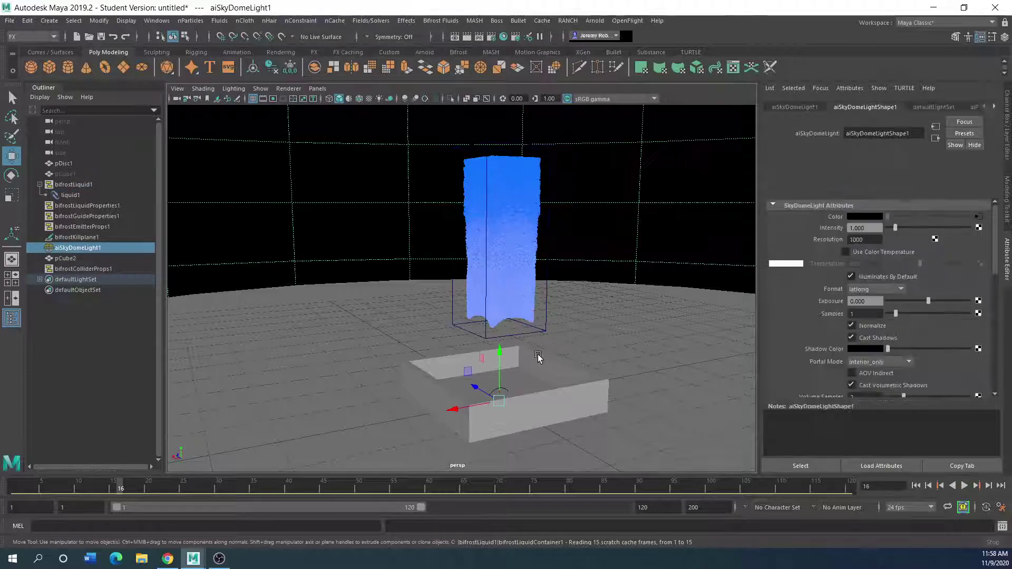
left_click(605, 21)
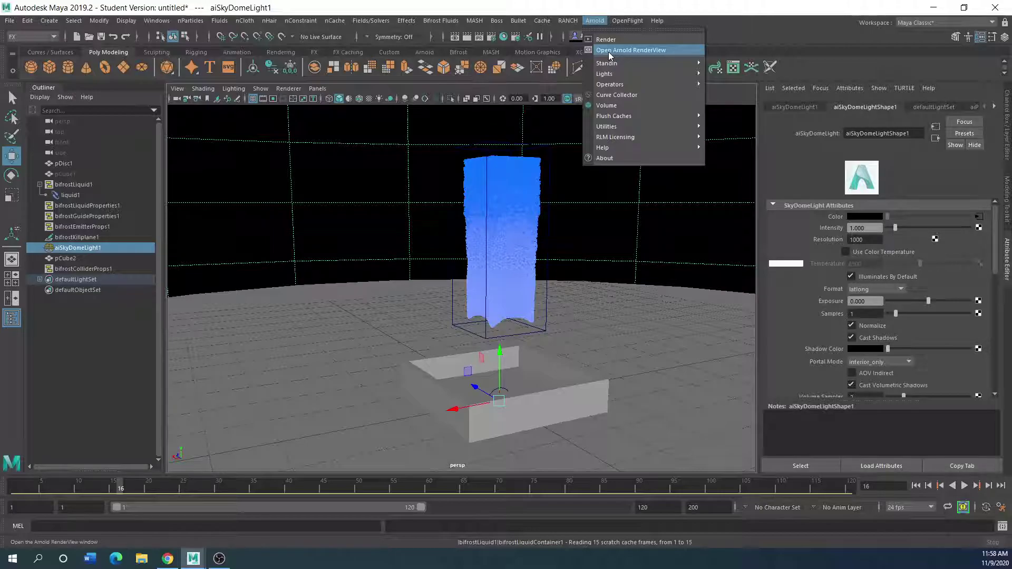
left_click(610, 51)
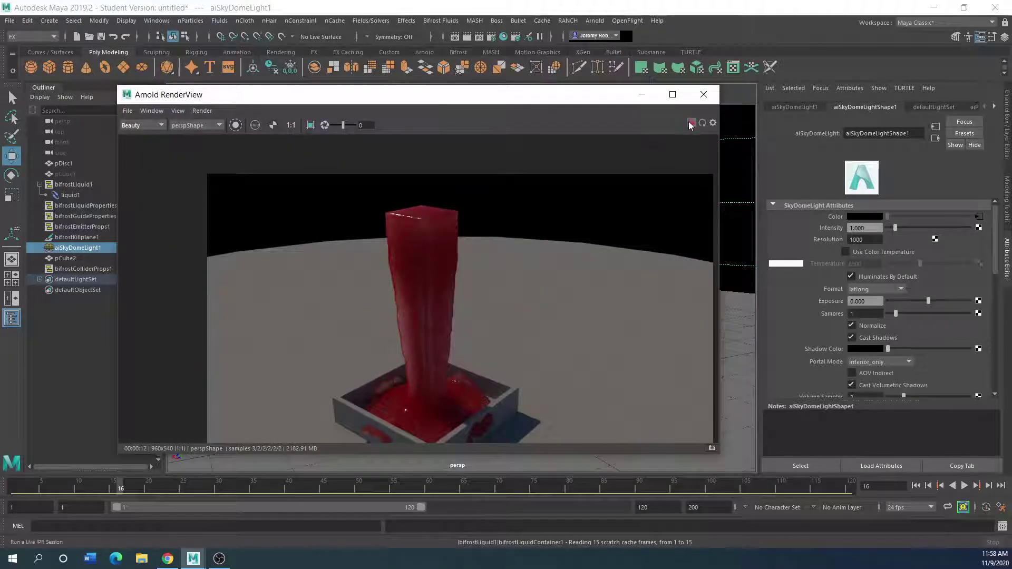
left_click(690, 123)
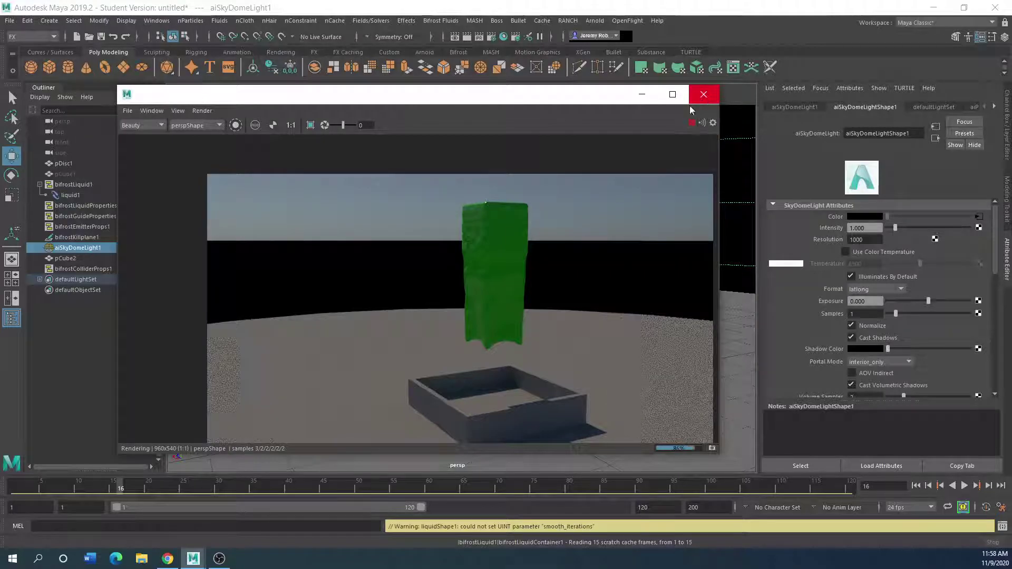
left_click(703, 94)
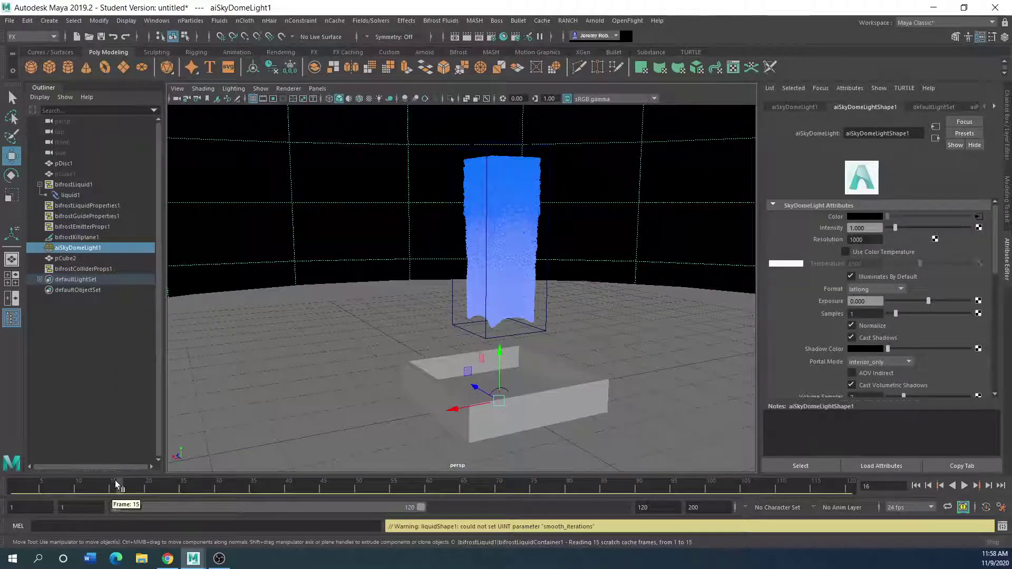
Step: Scrub back to frame 2 and bring up the Compute and Cache to Disk options
left_click_drag(87, 488, 138, 488)
left_click_drag(24, 485, 20, 485)
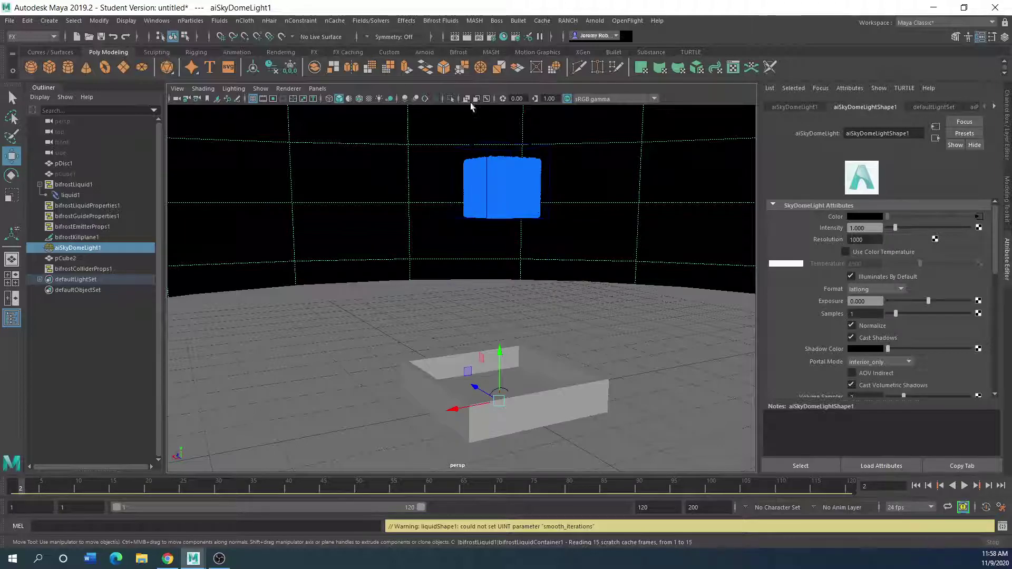
left_click(441, 21)
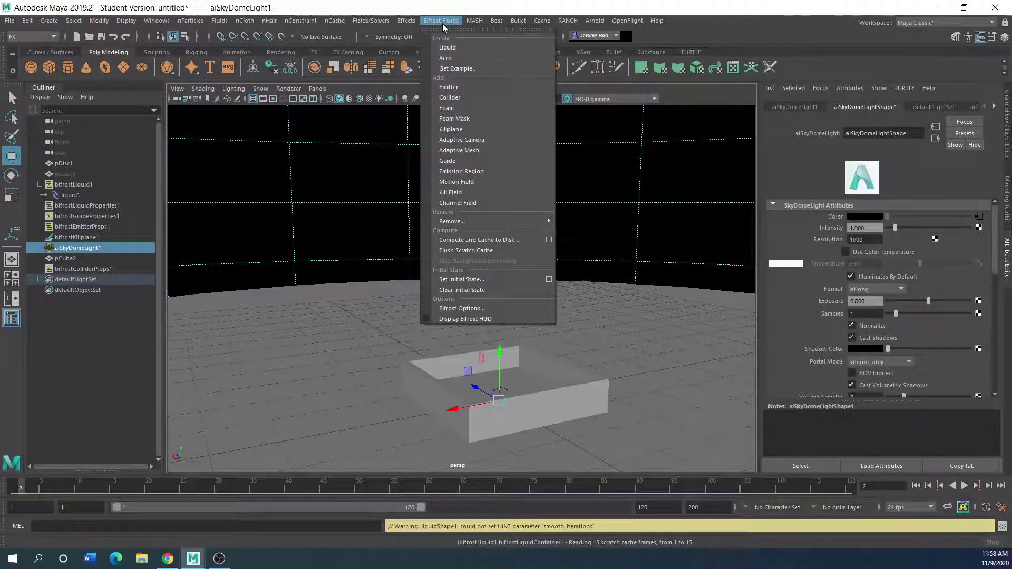
left_click(548, 240)
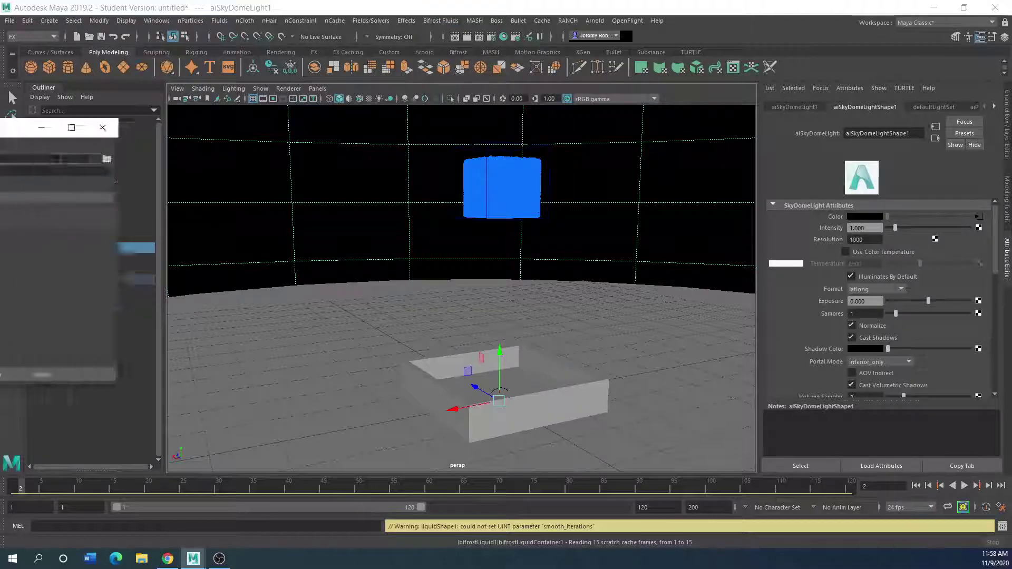
left_click_drag(603, 108, 695, 111)
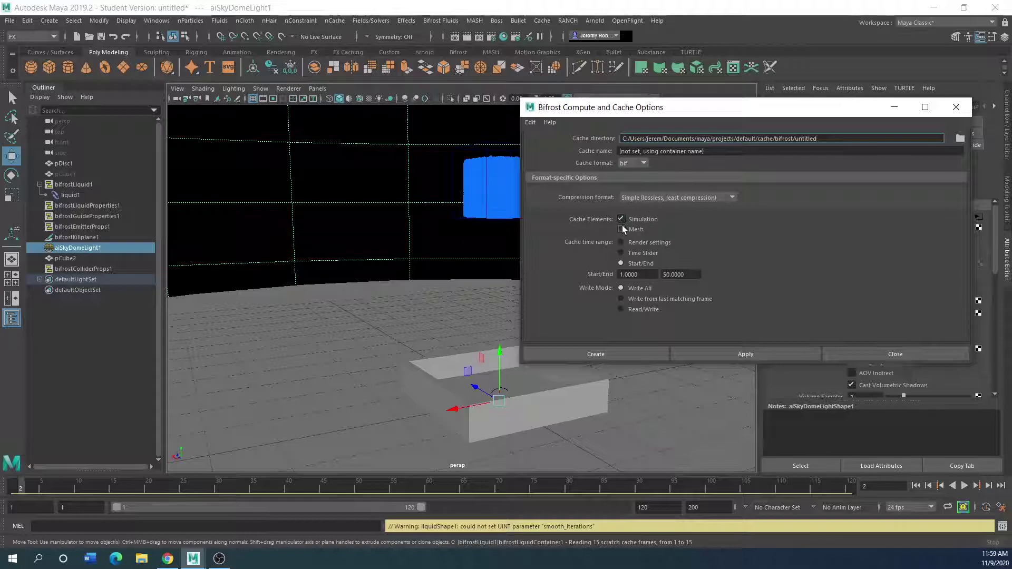
Step: Reset the cache settings, set the frame range to 1–50, and attempt the cache
left_click(530, 122)
left_click(540, 140)
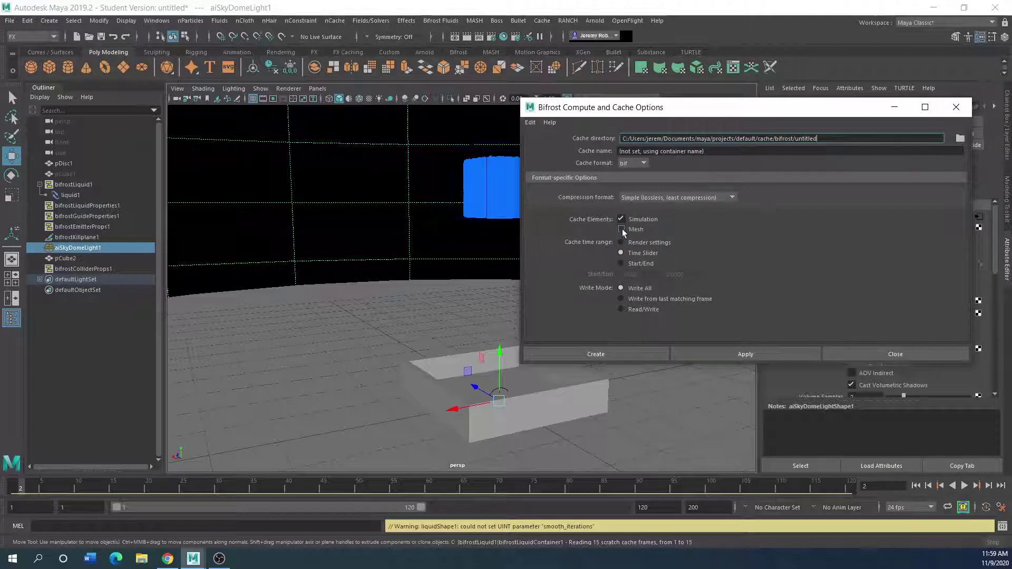
left_click(620, 263)
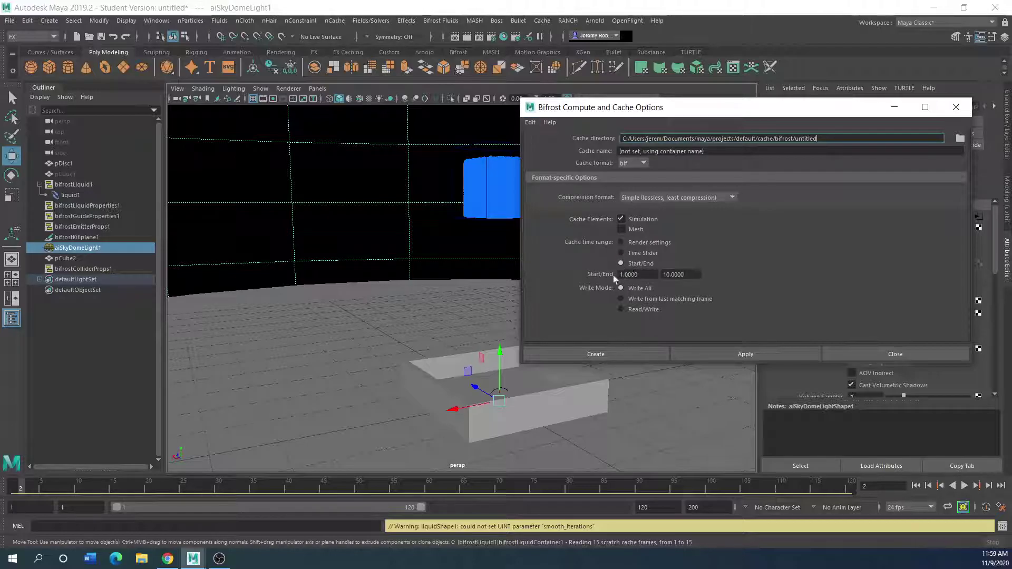
left_click(697, 274)
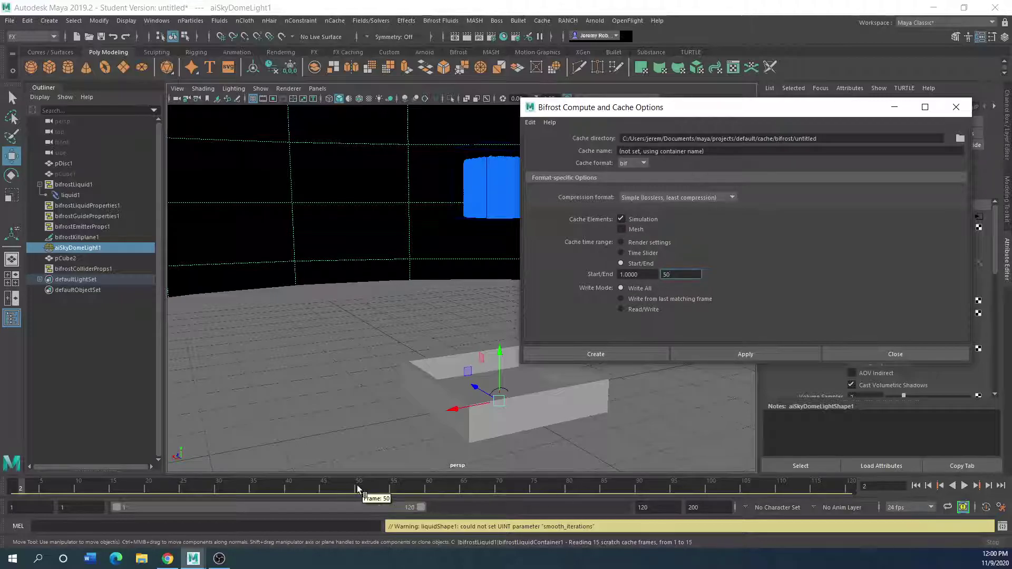
left_click(615, 353)
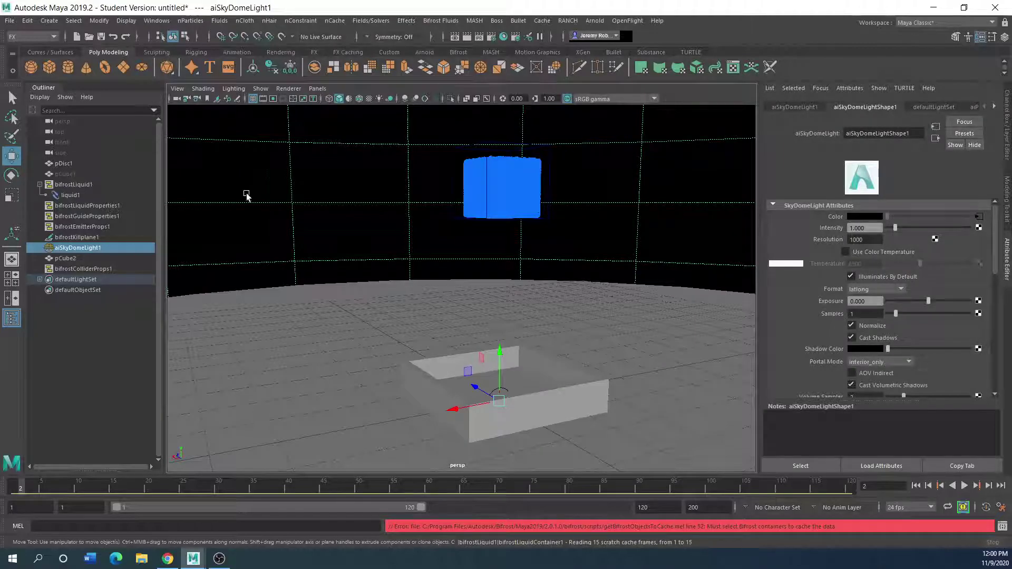
Step: With bifrostLiquid1 selected at frame 1, cache frames 1–50 to disk, replacing existing files
left_click(75, 184)
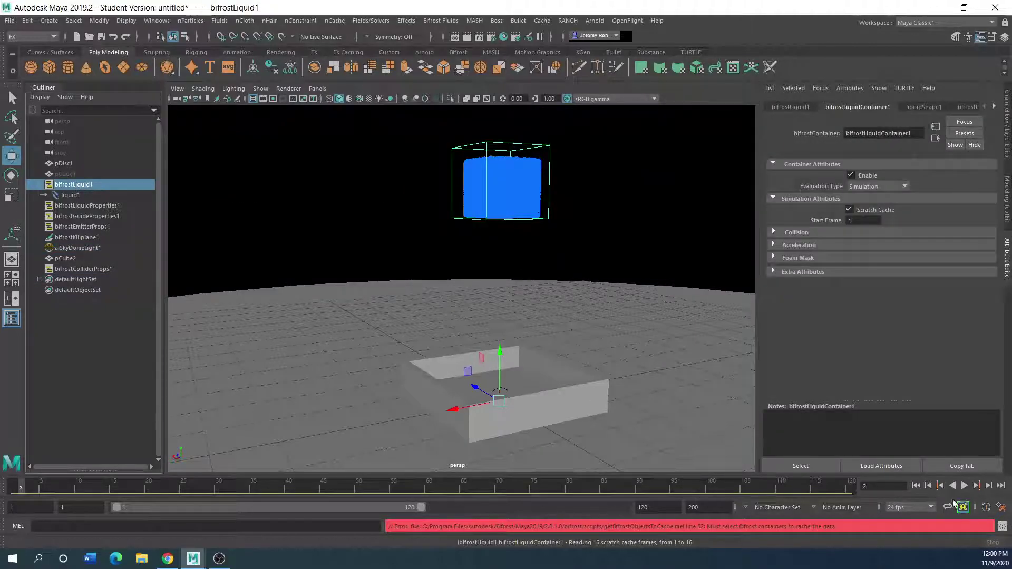
left_click(916, 486)
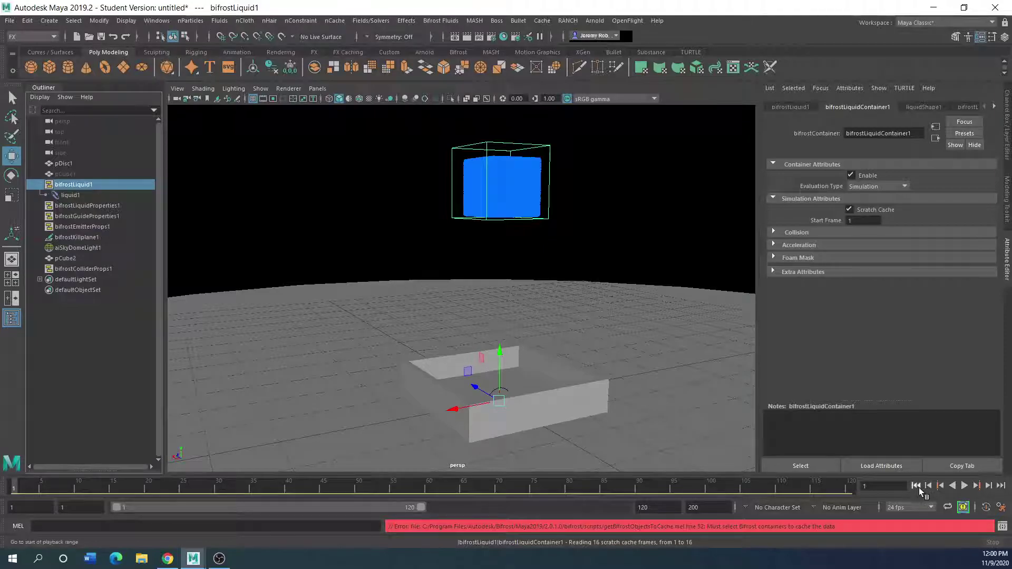
left_click(439, 21)
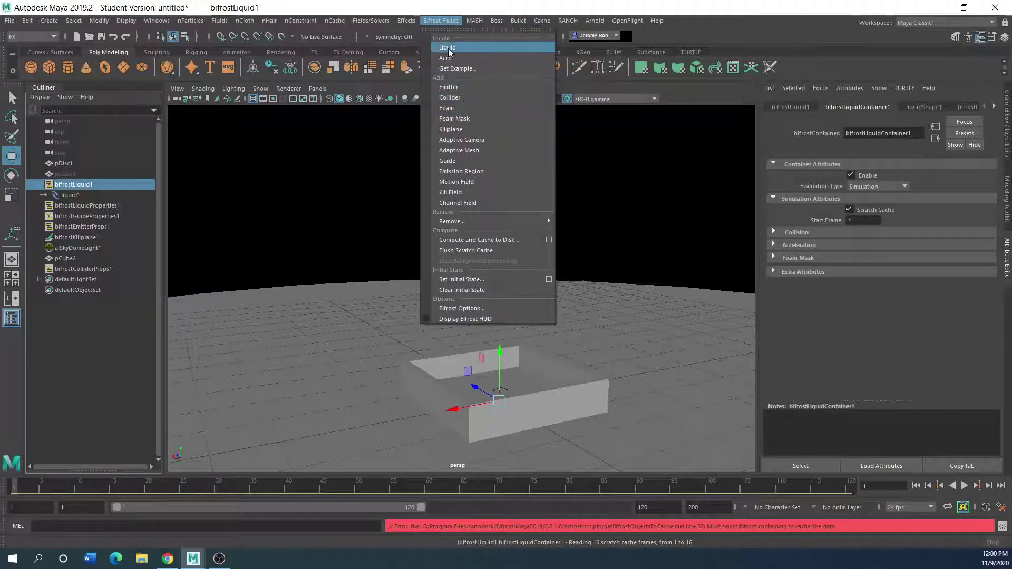
left_click(549, 240)
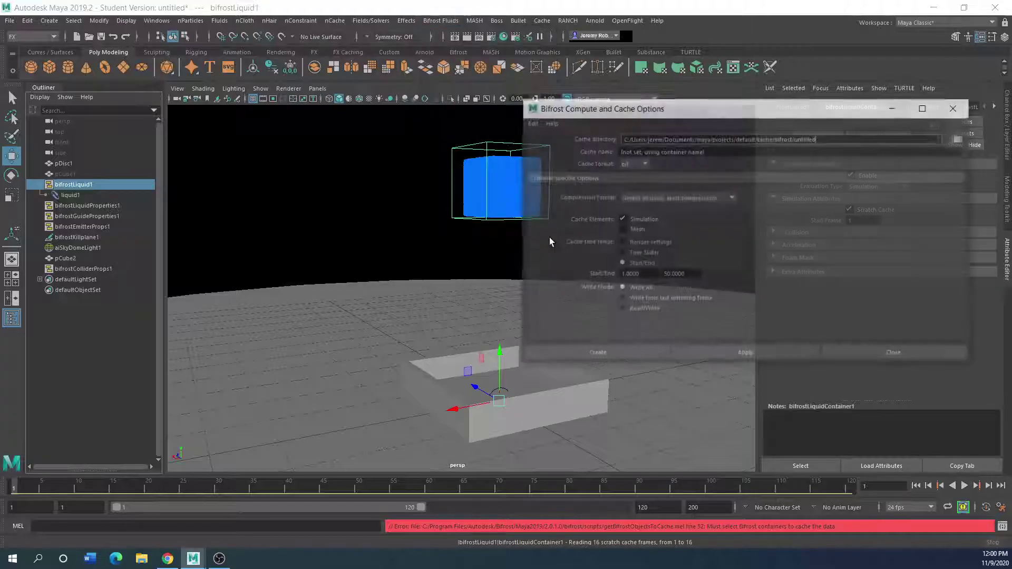
left_click(624, 351)
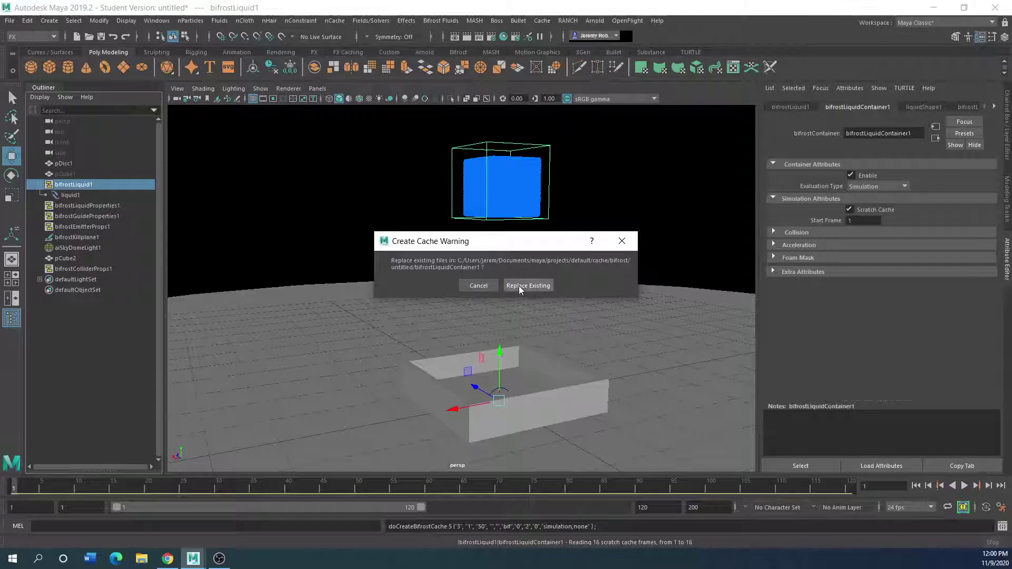
left_click(540, 287)
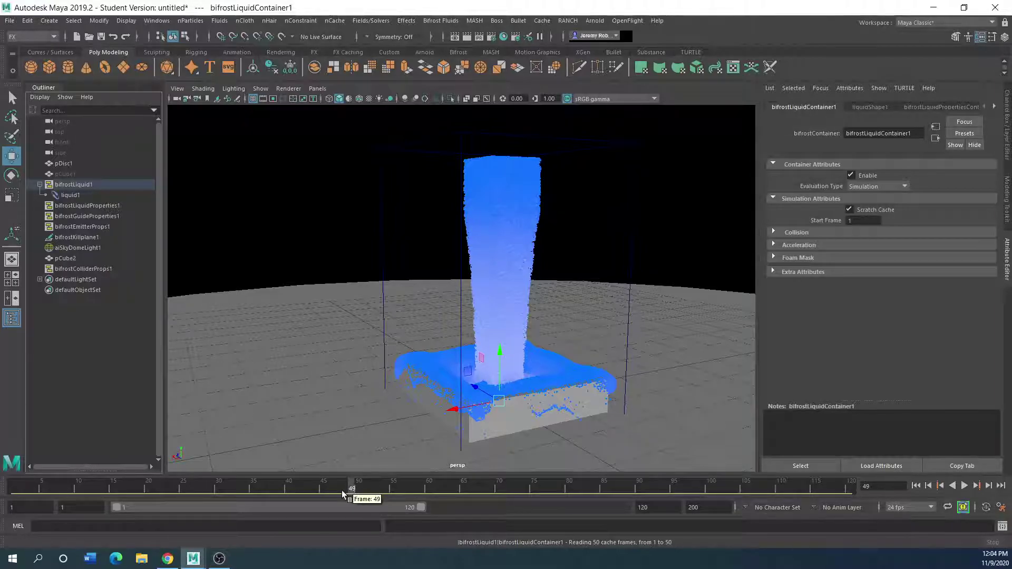
Step: Play back the cached liquid and stop at frame 42 with it spread in the box
left_click(96, 485)
key("alt+v")
left_click(100, 485)
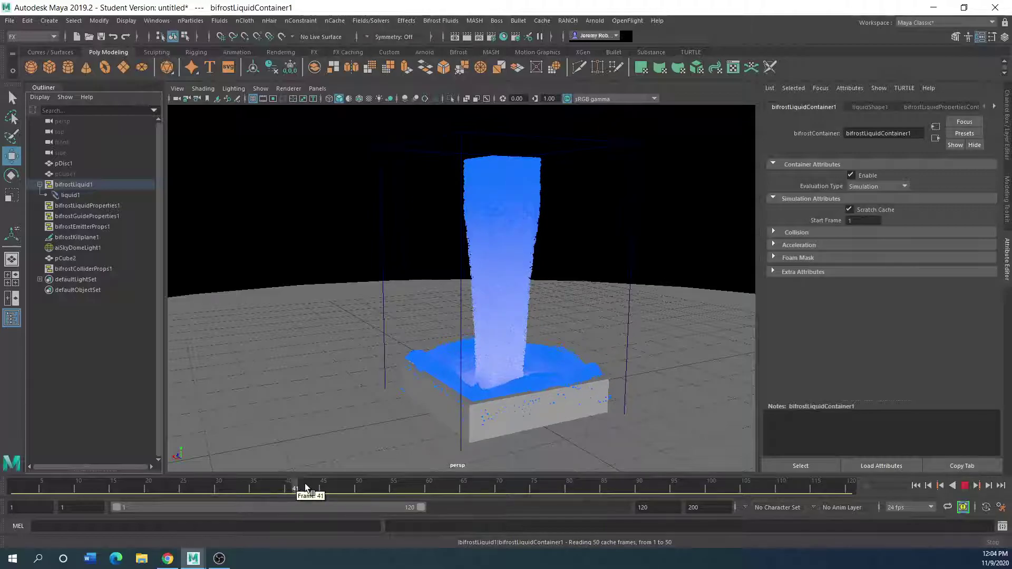
key("Escape")
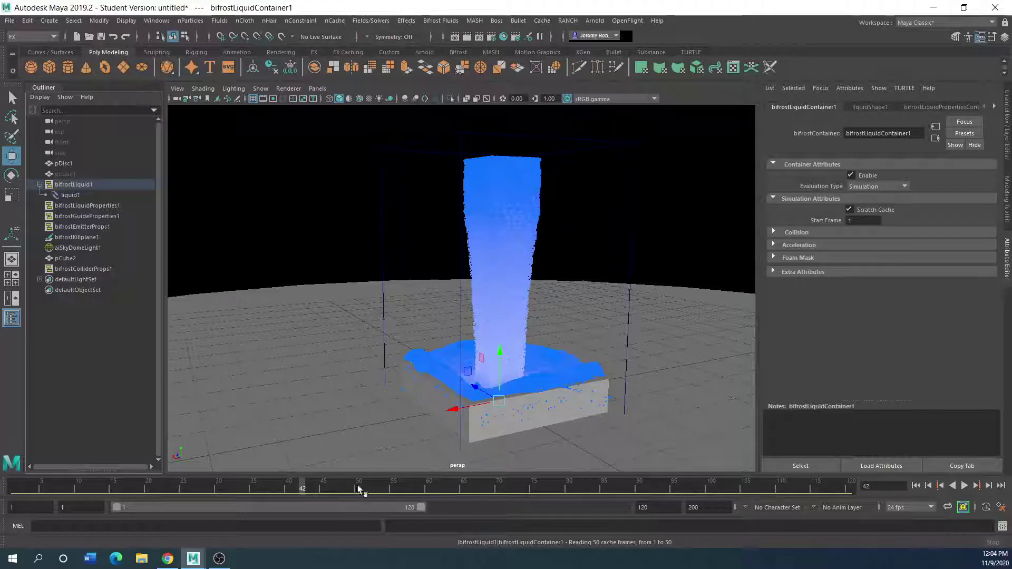
left_click(594, 21)
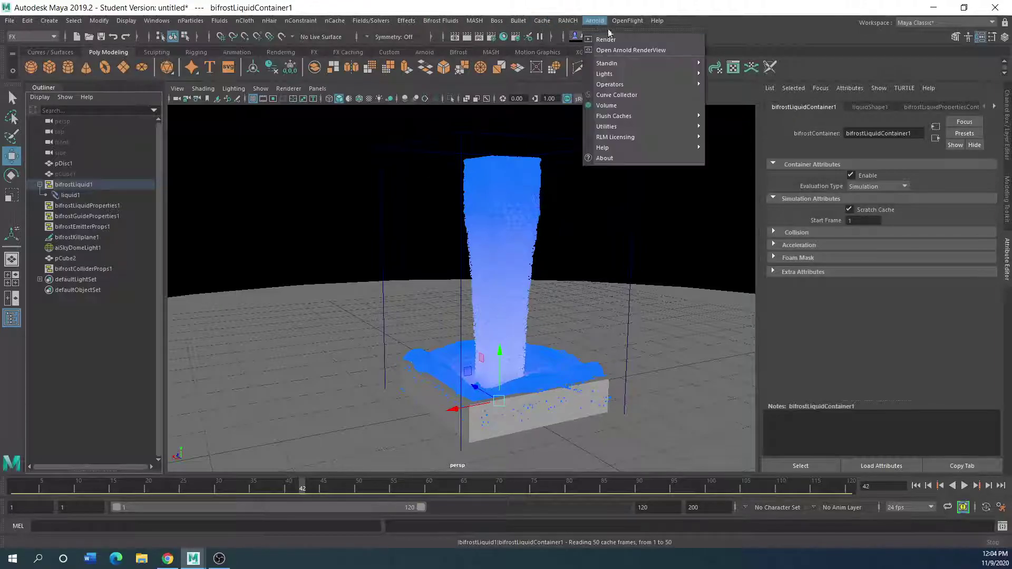
left_click(621, 51)
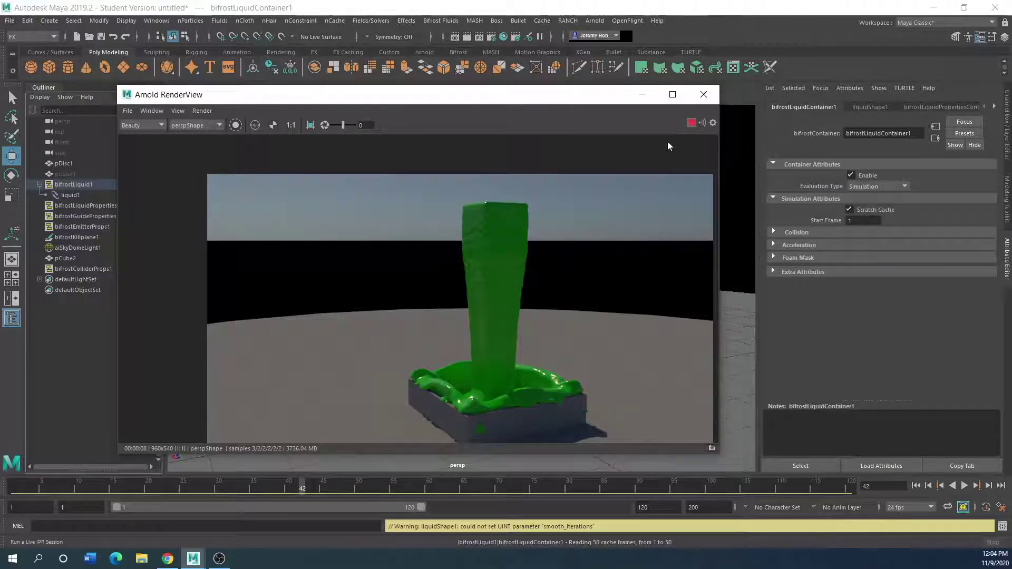
left_click(703, 96)
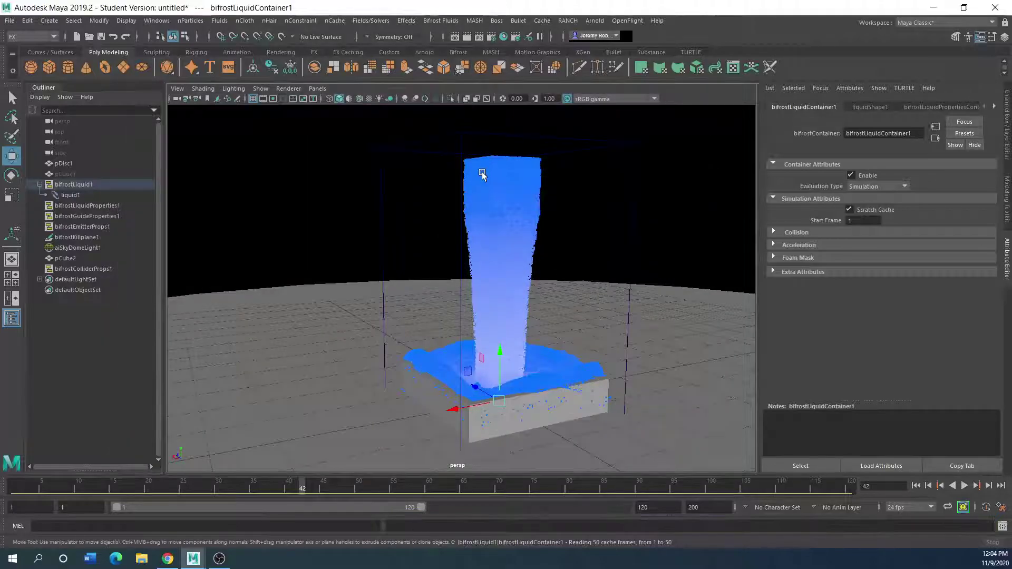
left_click(287, 182)
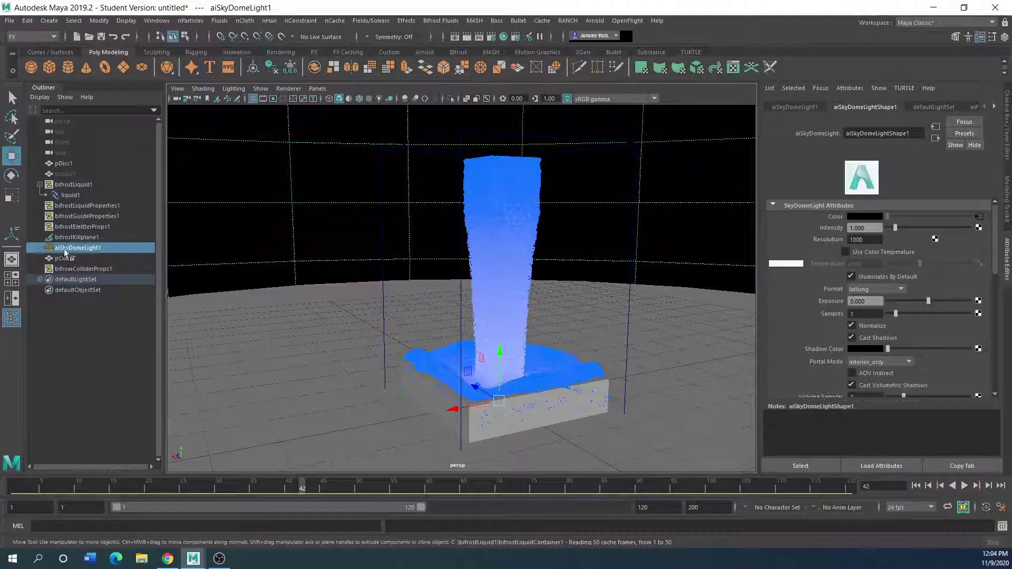
left_click(63, 173)
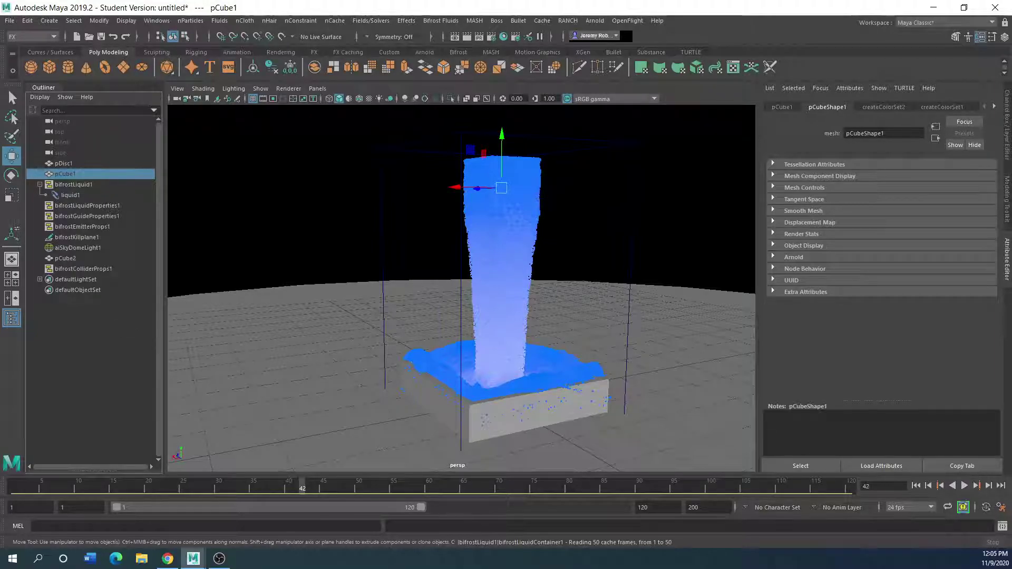
left_click(75, 205)
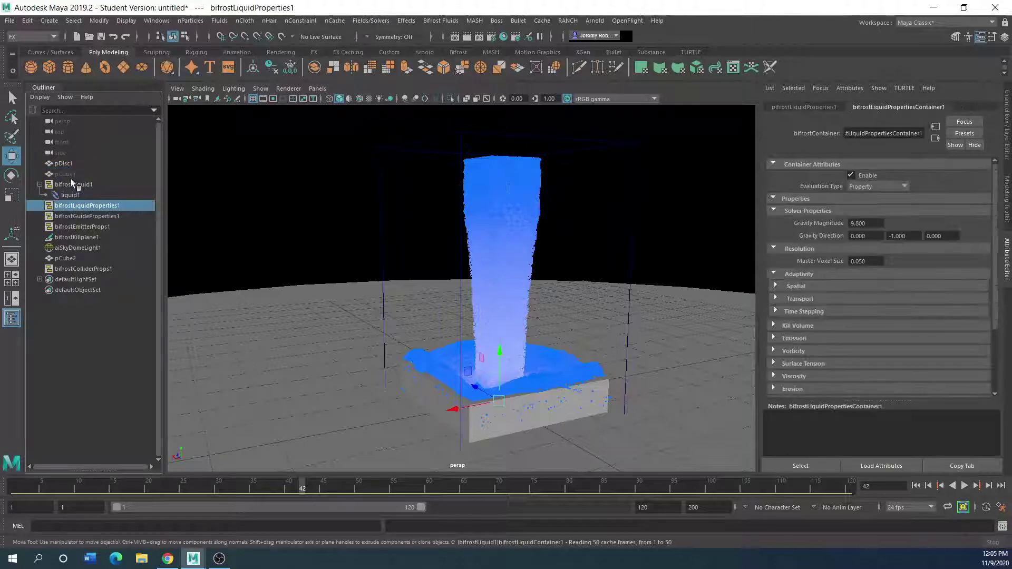
left_click(71, 183)
left_click(67, 205)
left_click(69, 216)
left_click(71, 227)
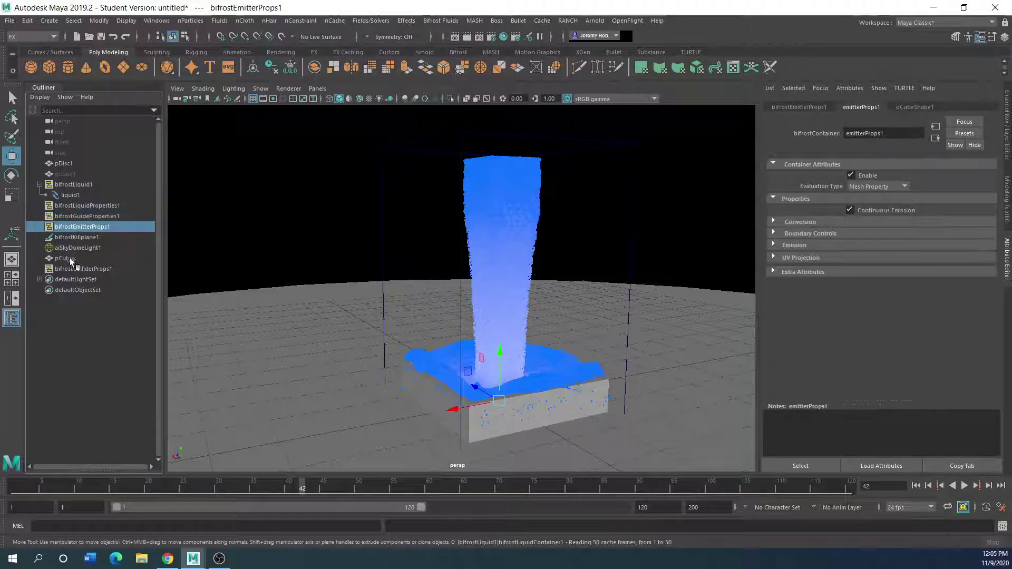